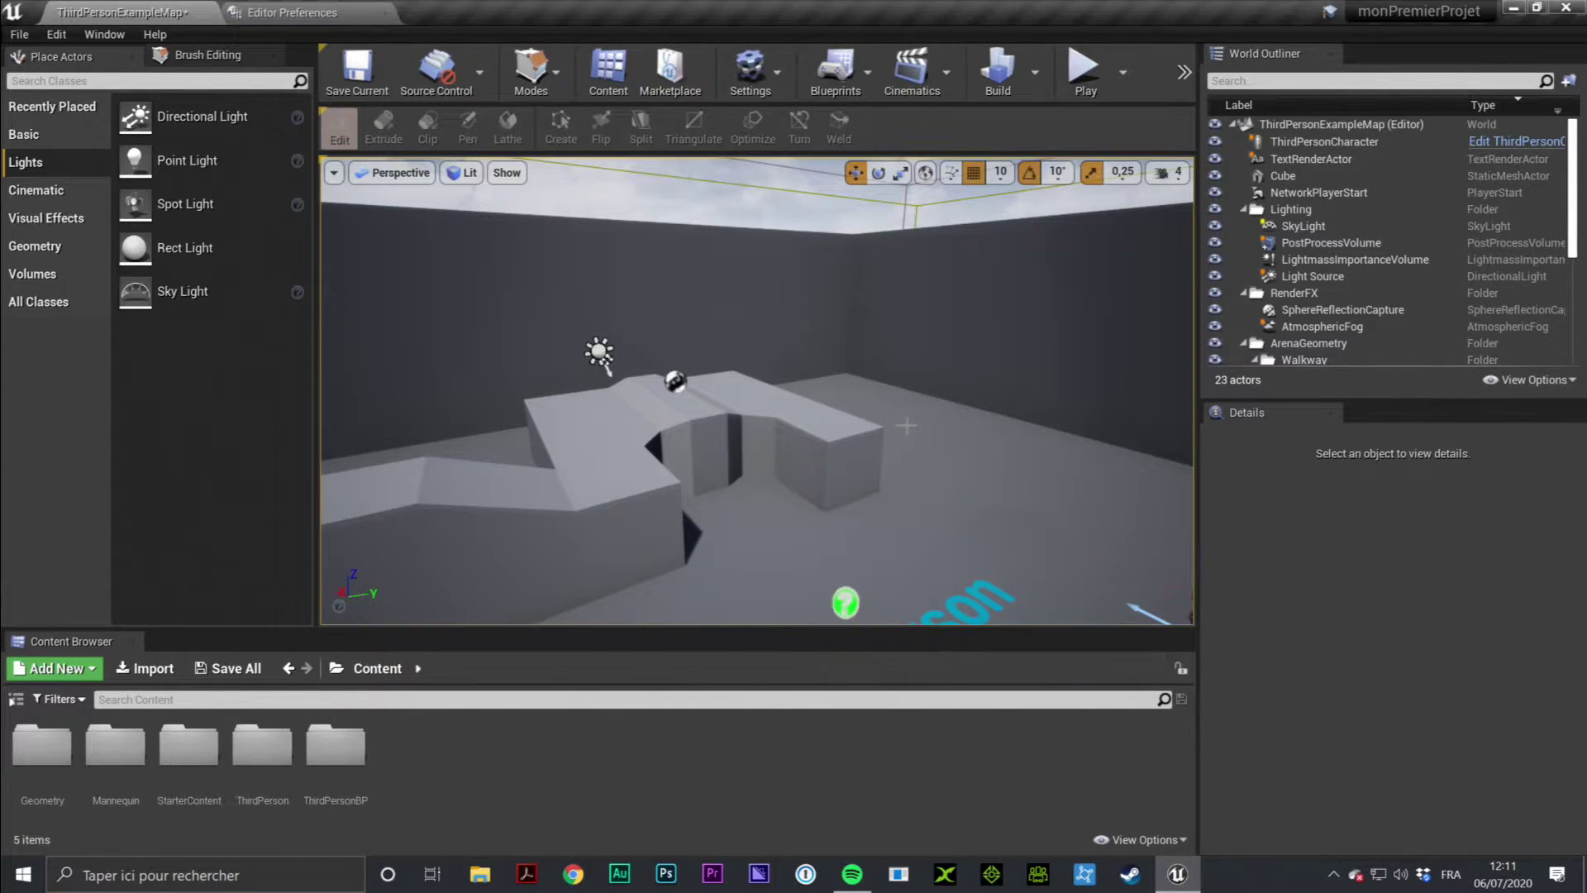
Select the Light Source directional light and frame the view on it to show its 2.75 lux intensity
{"action": "right_click_drag", "start_coordinate": [723, 403], "coordinate": [653, 397]}
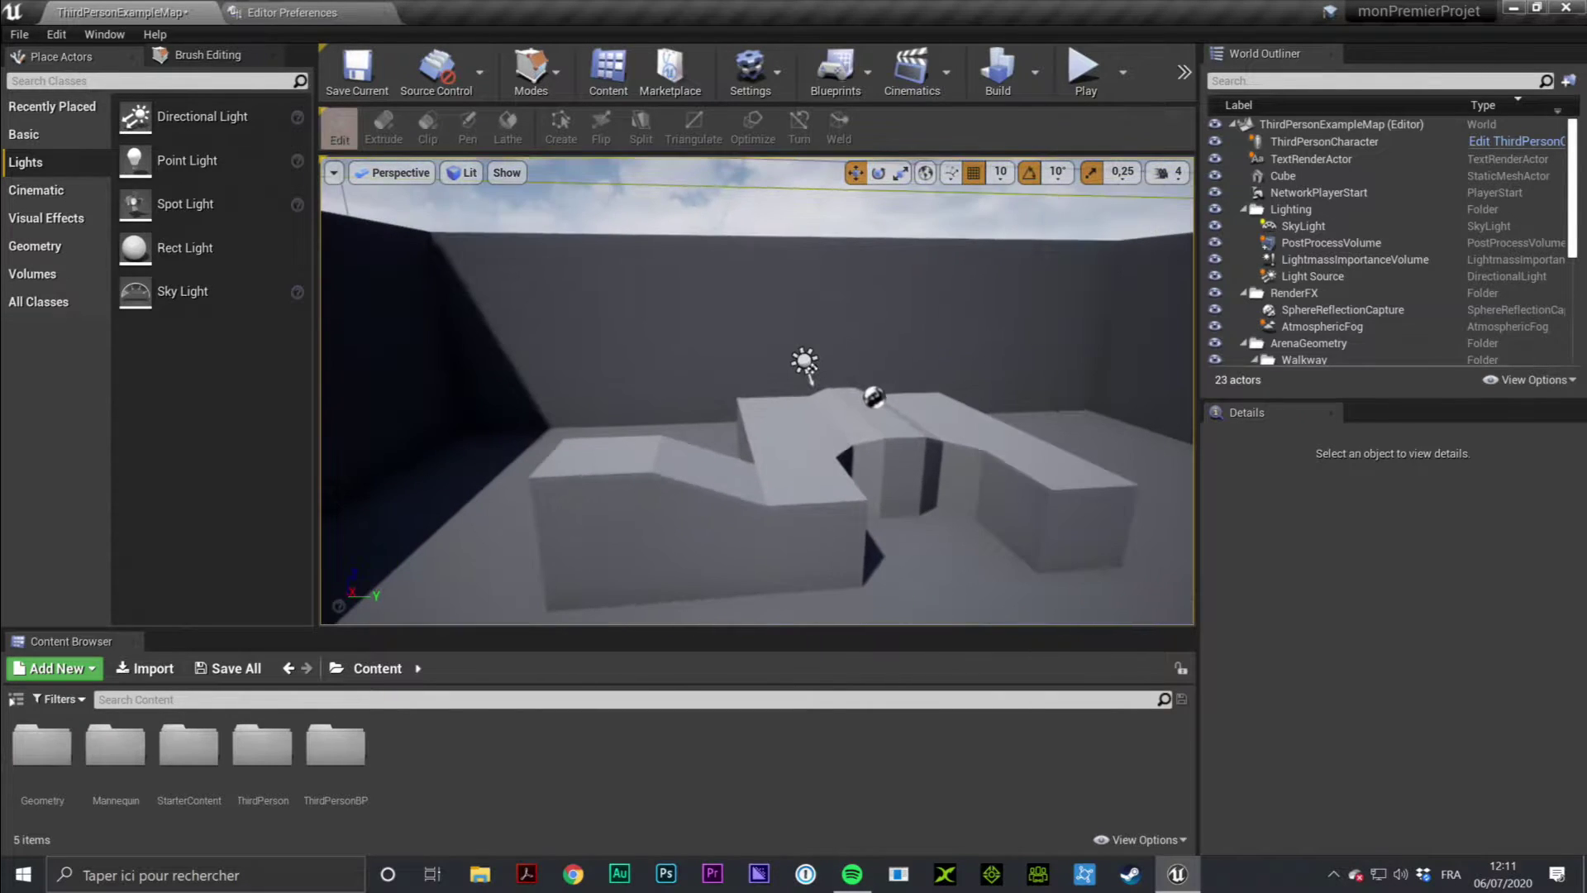
{"action": "left_click", "coordinate": [803, 362]}
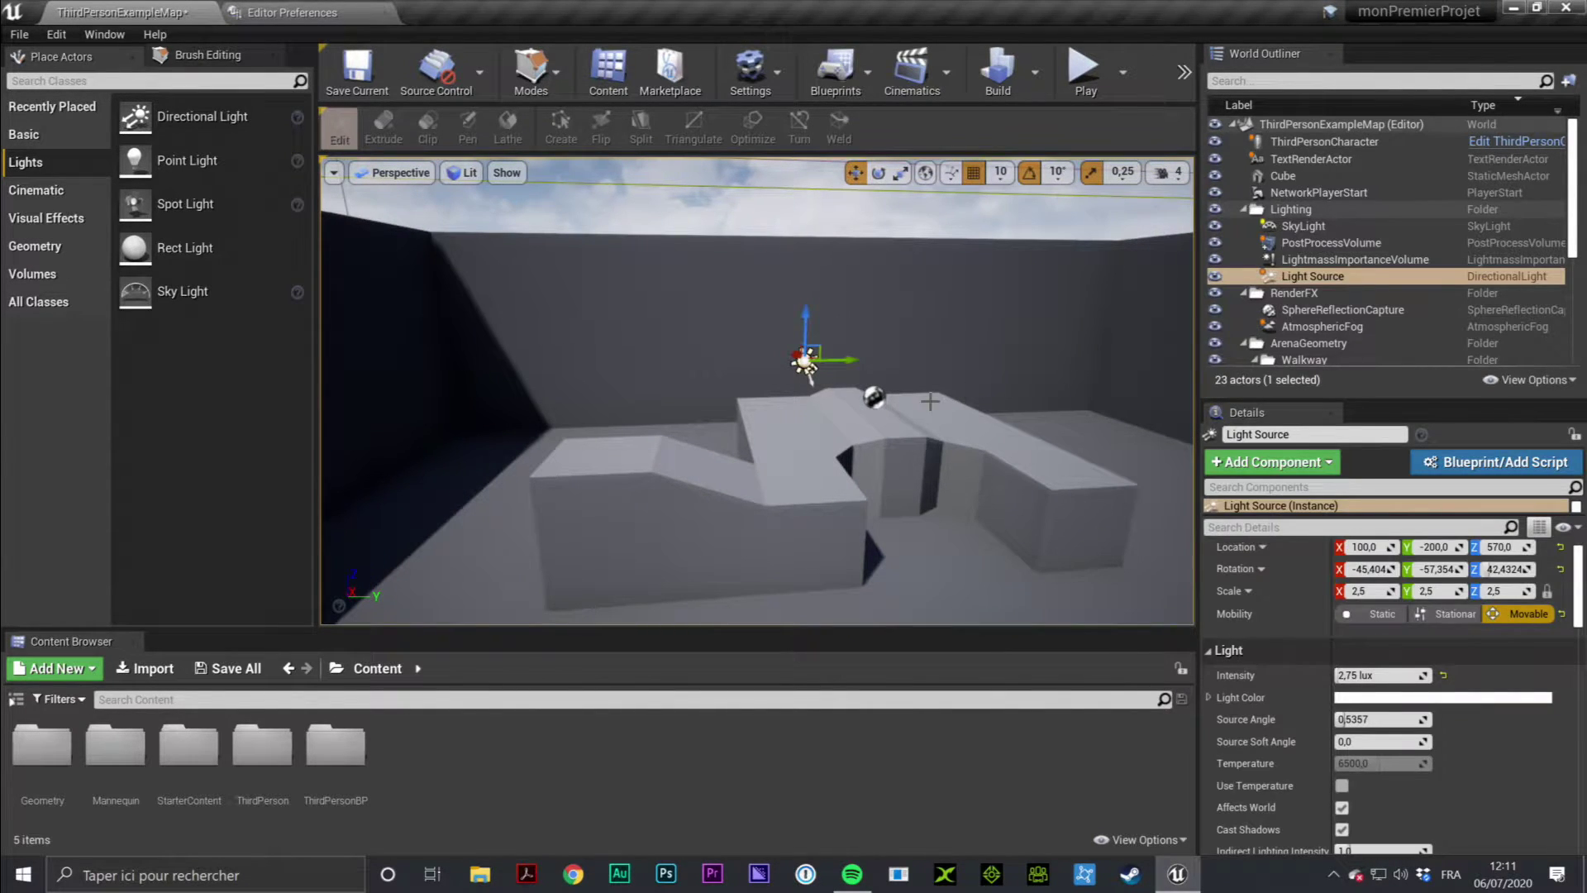
{"action": "key", "text": "f"}
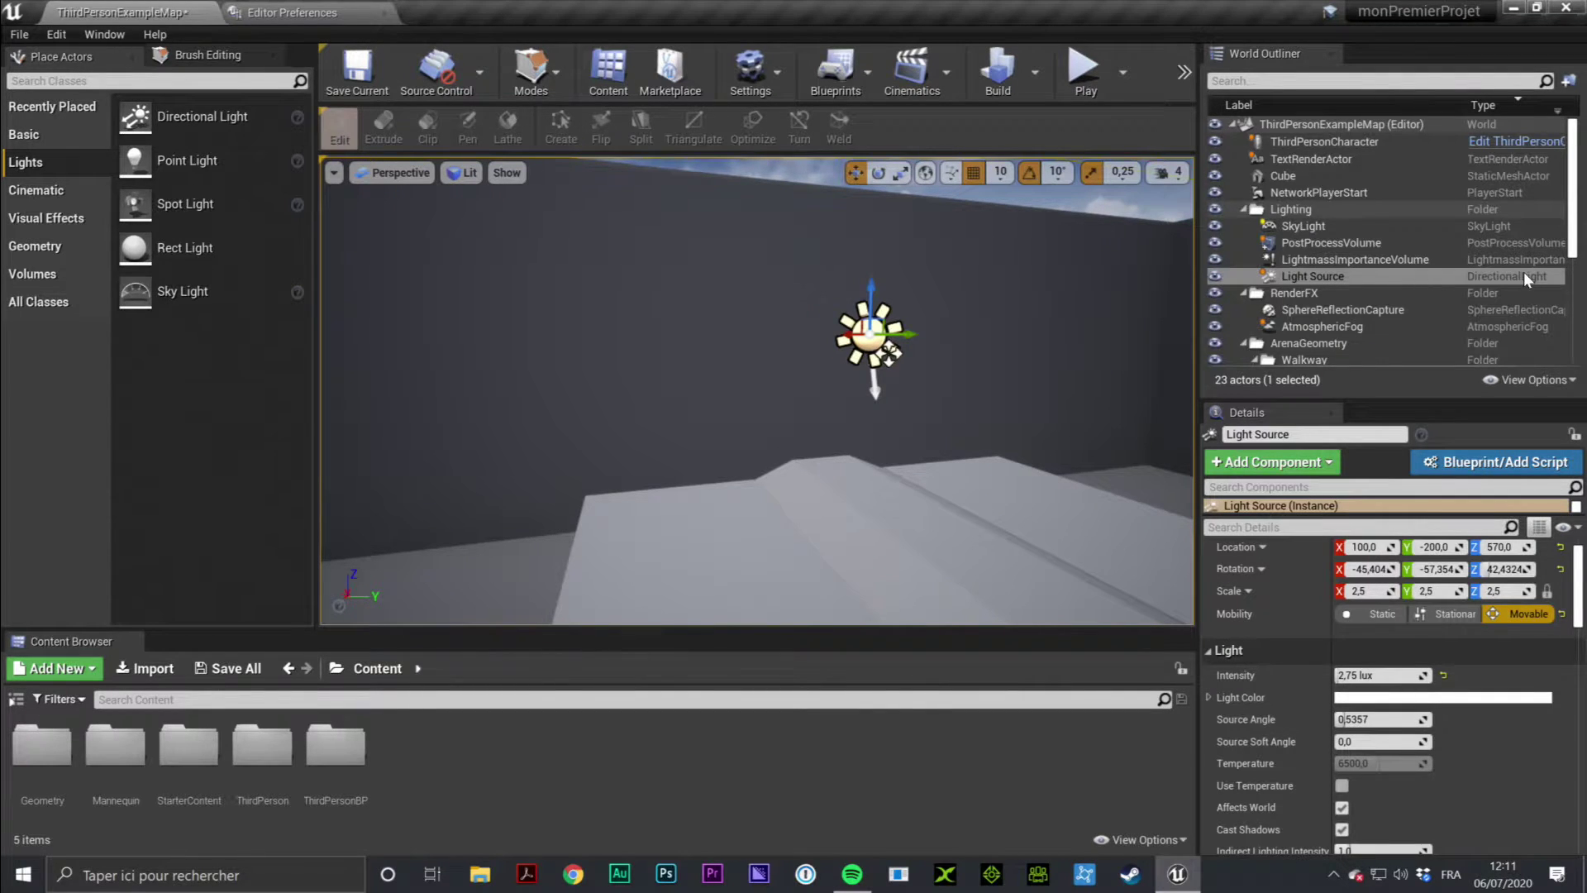
{"action": "left_click", "coordinate": [1524, 271]}
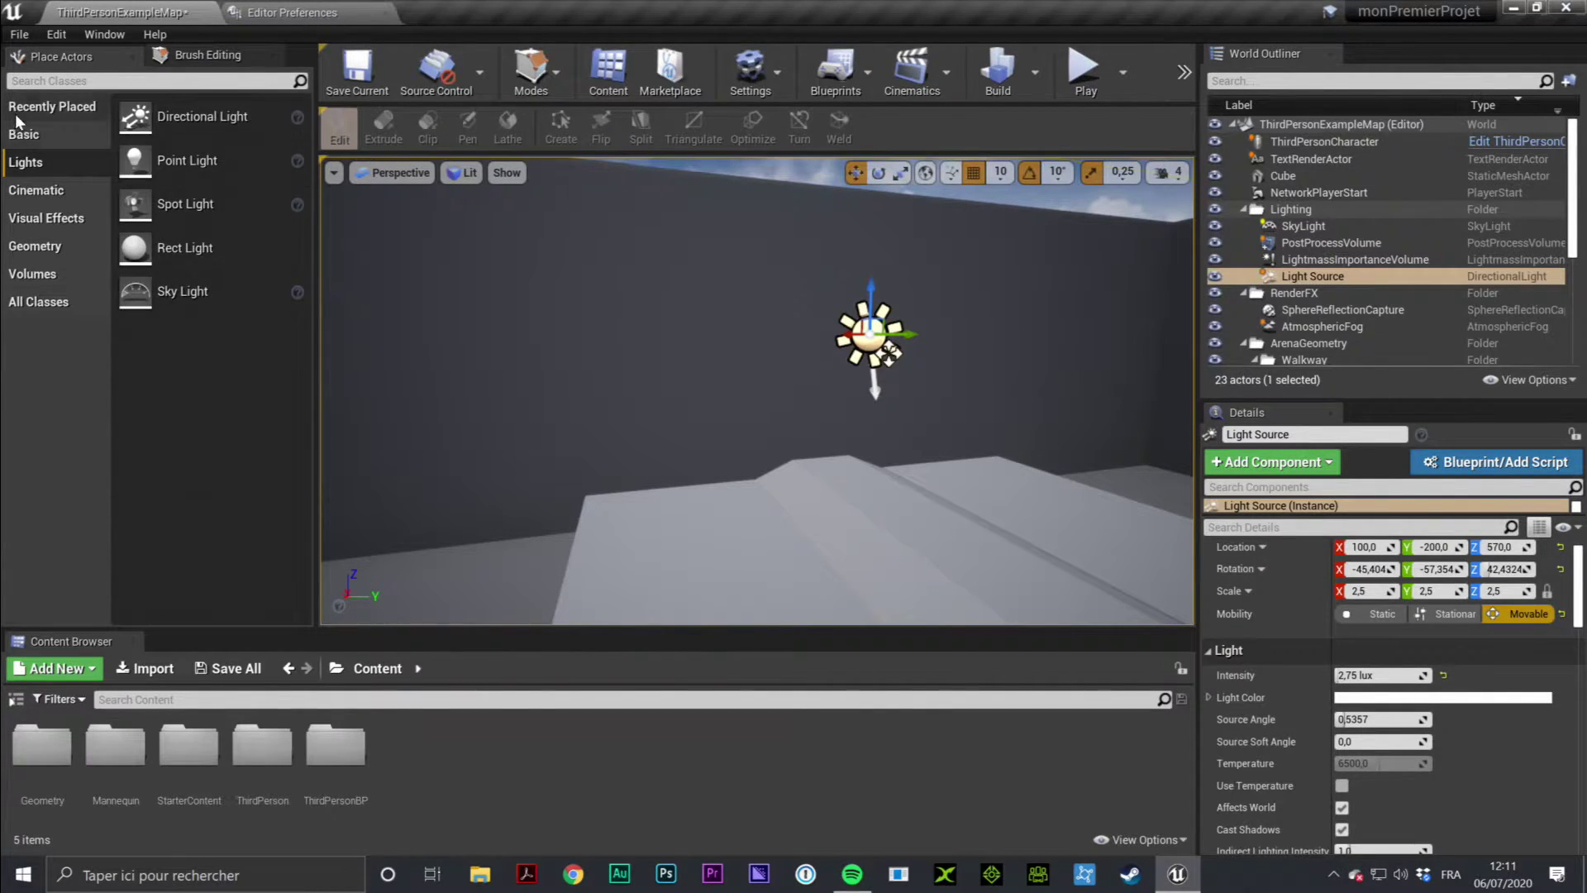
Browse the Basic and Geometry actor categories, then return to the Lights list
{"action": "left_click", "coordinate": [50, 135]}
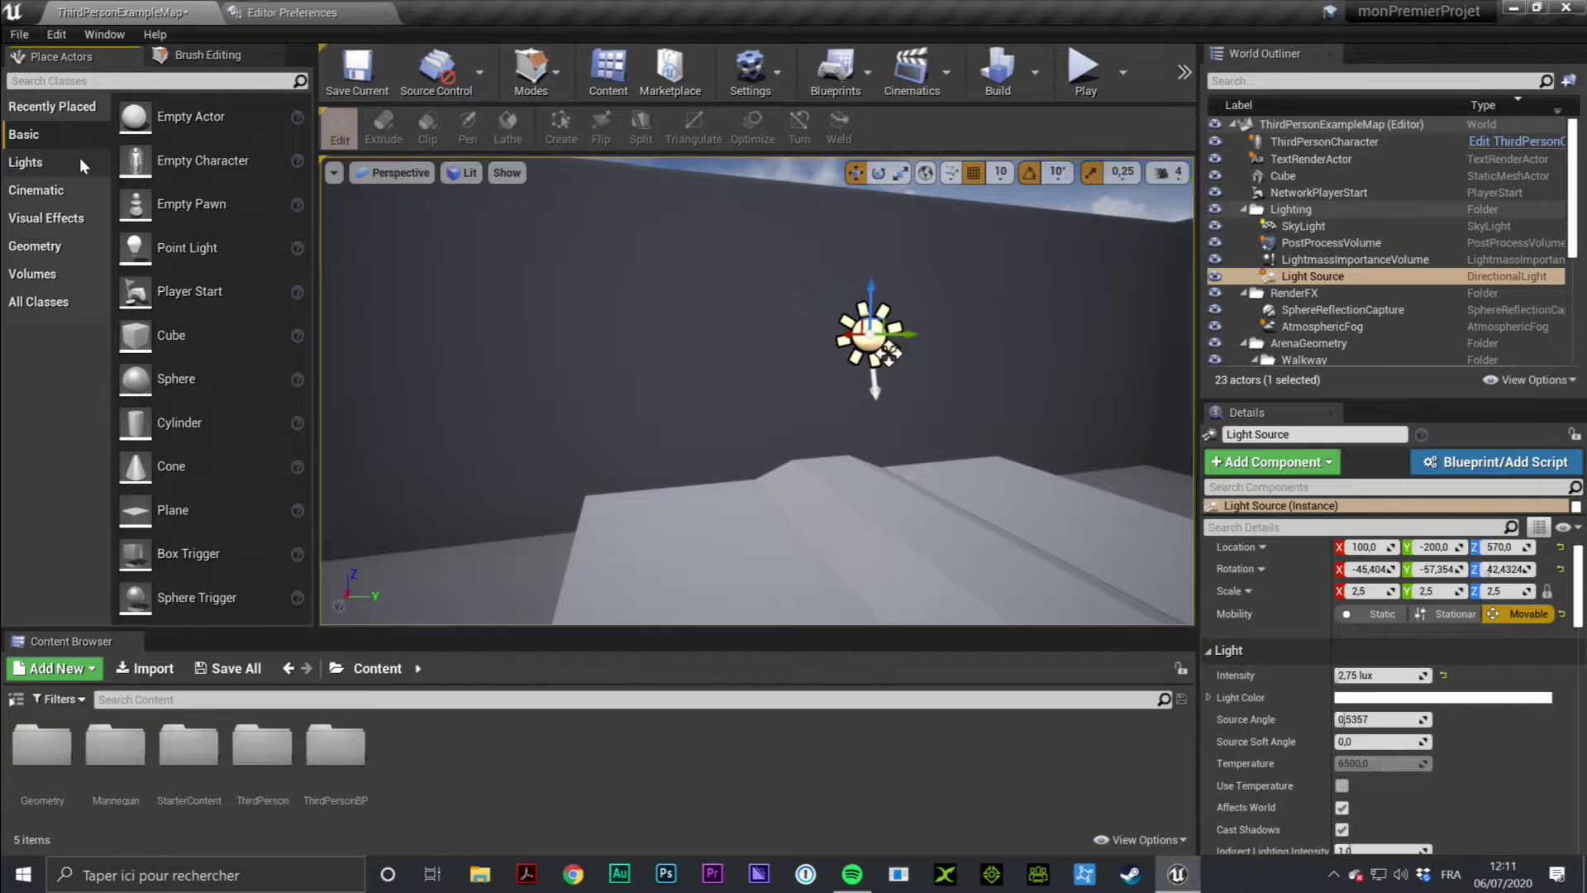
{"action": "left_click", "coordinate": [49, 250]}
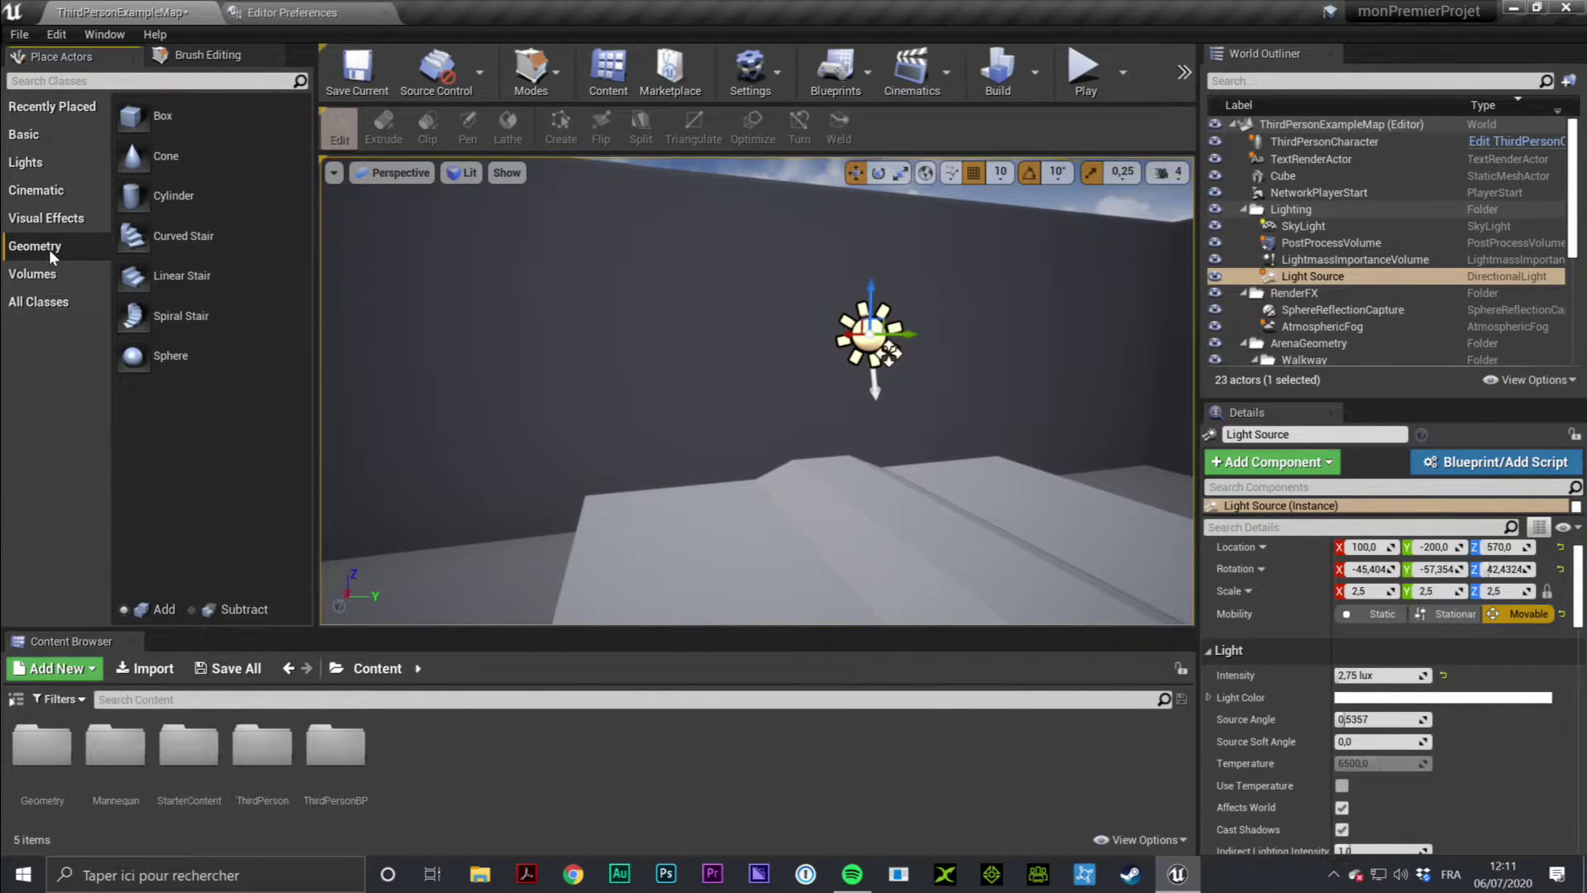
{"action": "left_click", "coordinate": [33, 164]}
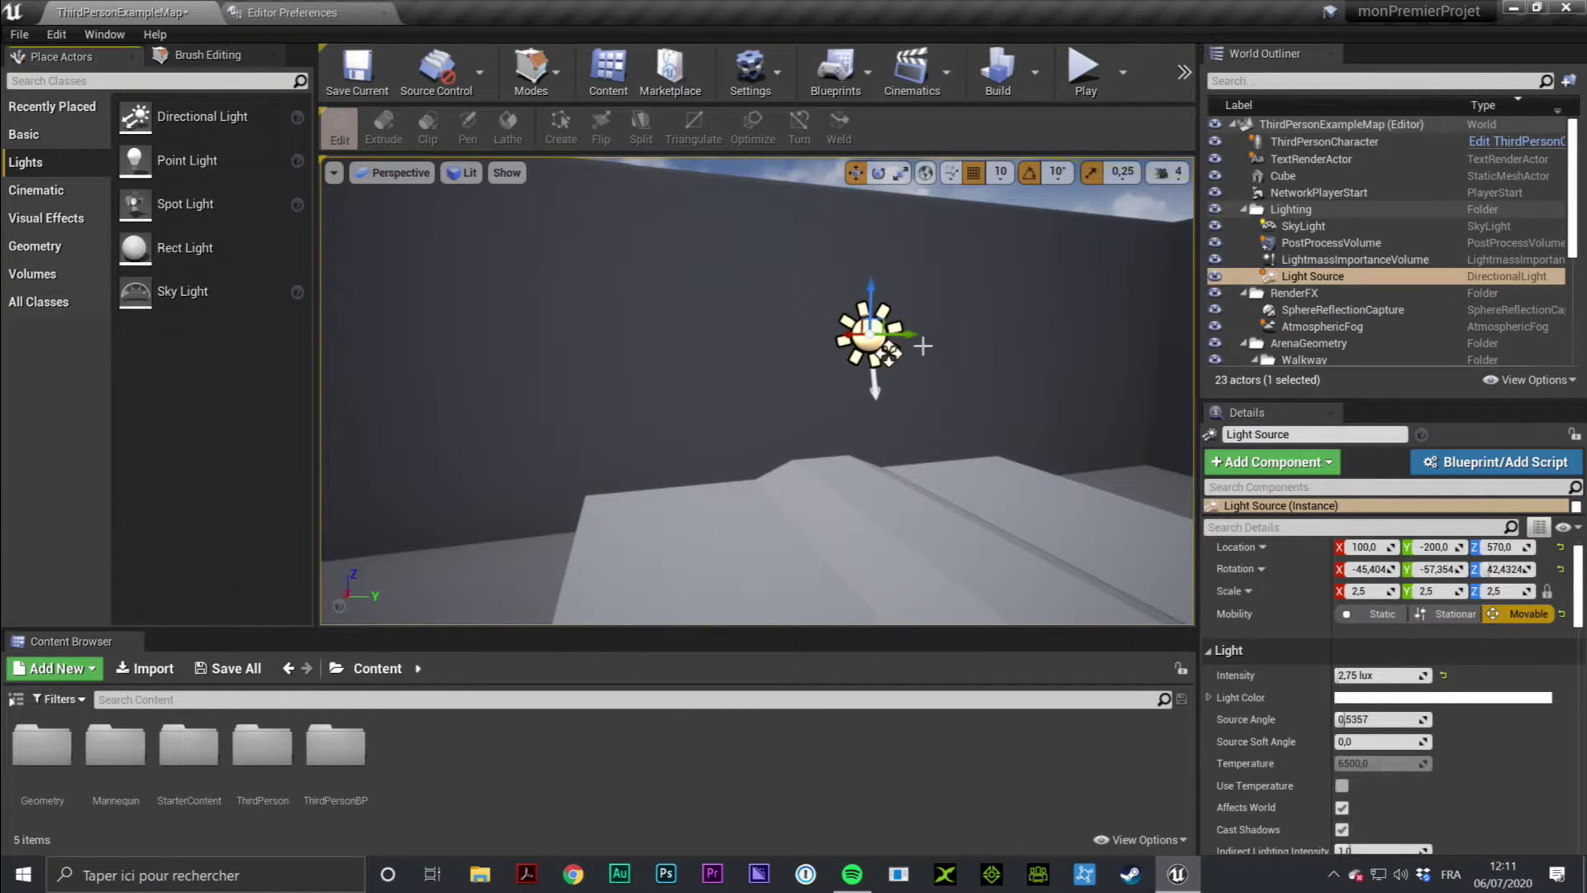
{"action": "mouse_move", "coordinate": [923, 345]}
{"action": "right_mouse_down"}
{"action": "mouse_move", "coordinate": [827, 388]}
{"action": "mouse_move", "coordinate": [744, 389]}
{"action": "right_mouse_up"}
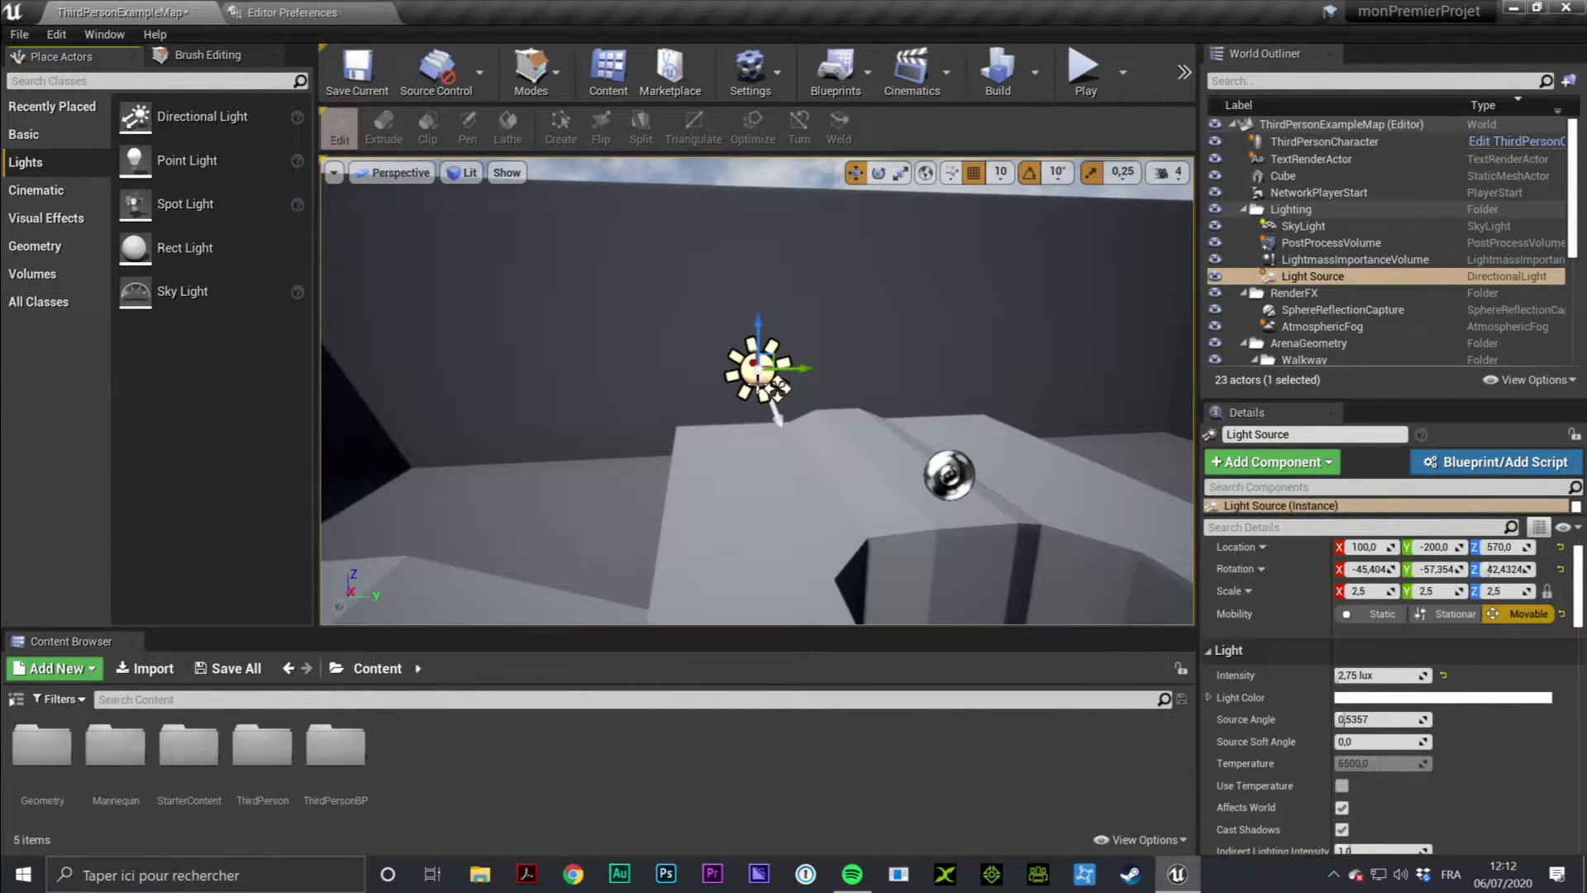
{"action": "right_click_drag", "start_coordinate": [839, 374], "coordinate": [825, 382]}
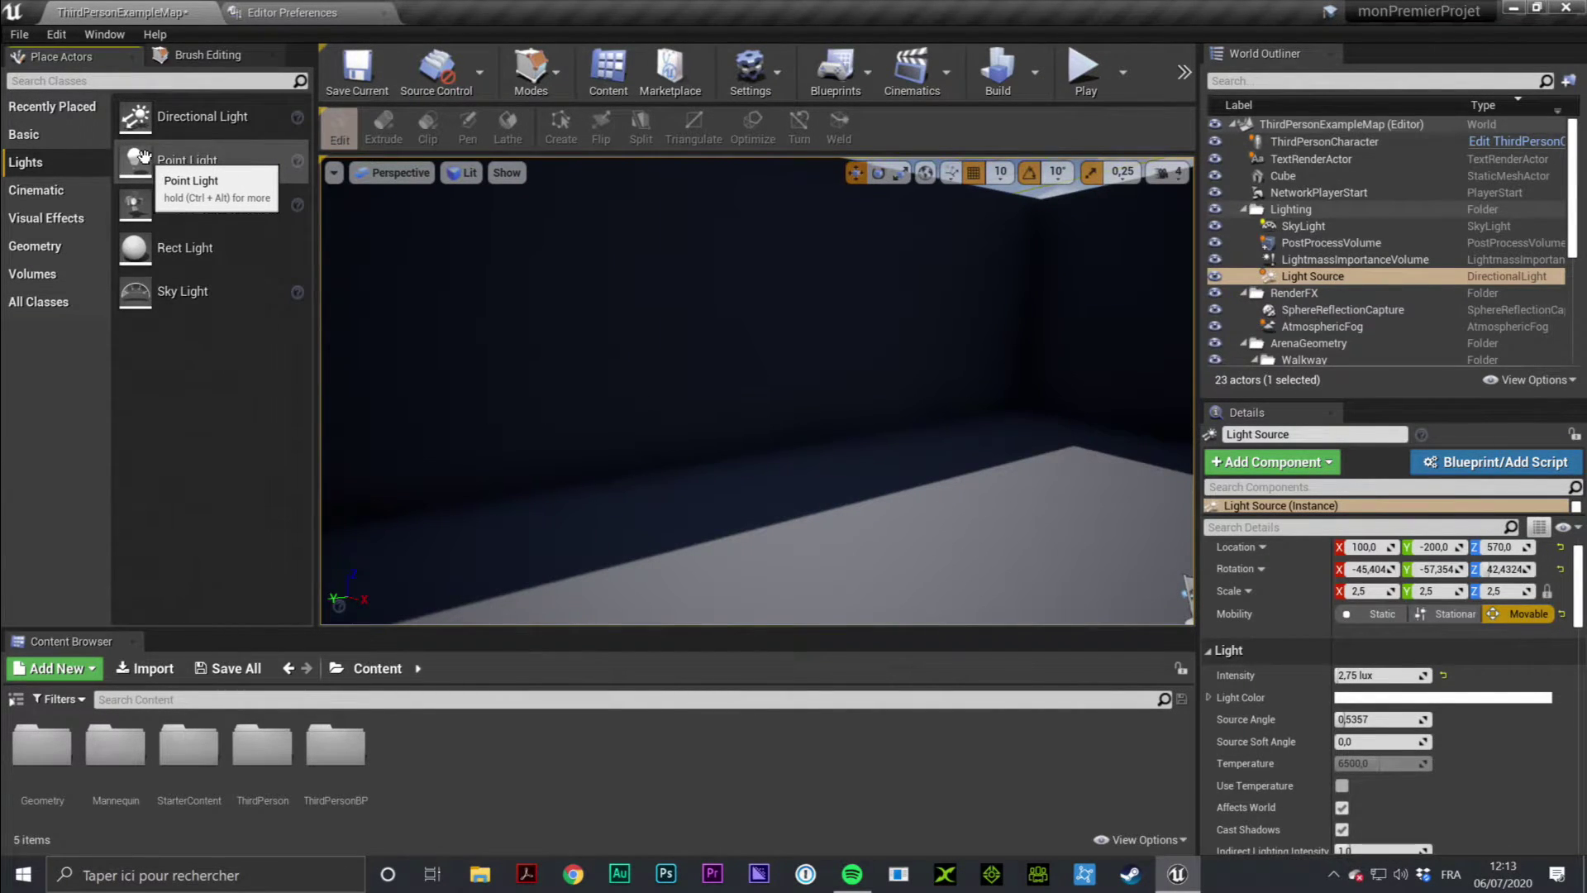
Place a Point Light by the dark arena wall and move it to -1630, 120, 330
{"action": "mouse_move", "coordinate": [165, 160]}
{"action": "left_mouse_down"}
{"action": "mouse_move", "coordinate": [225, 162]}
{"action": "mouse_move", "coordinate": [642, 499]}
{"action": "left_mouse_up"}
{"action": "key", "text": "f"}
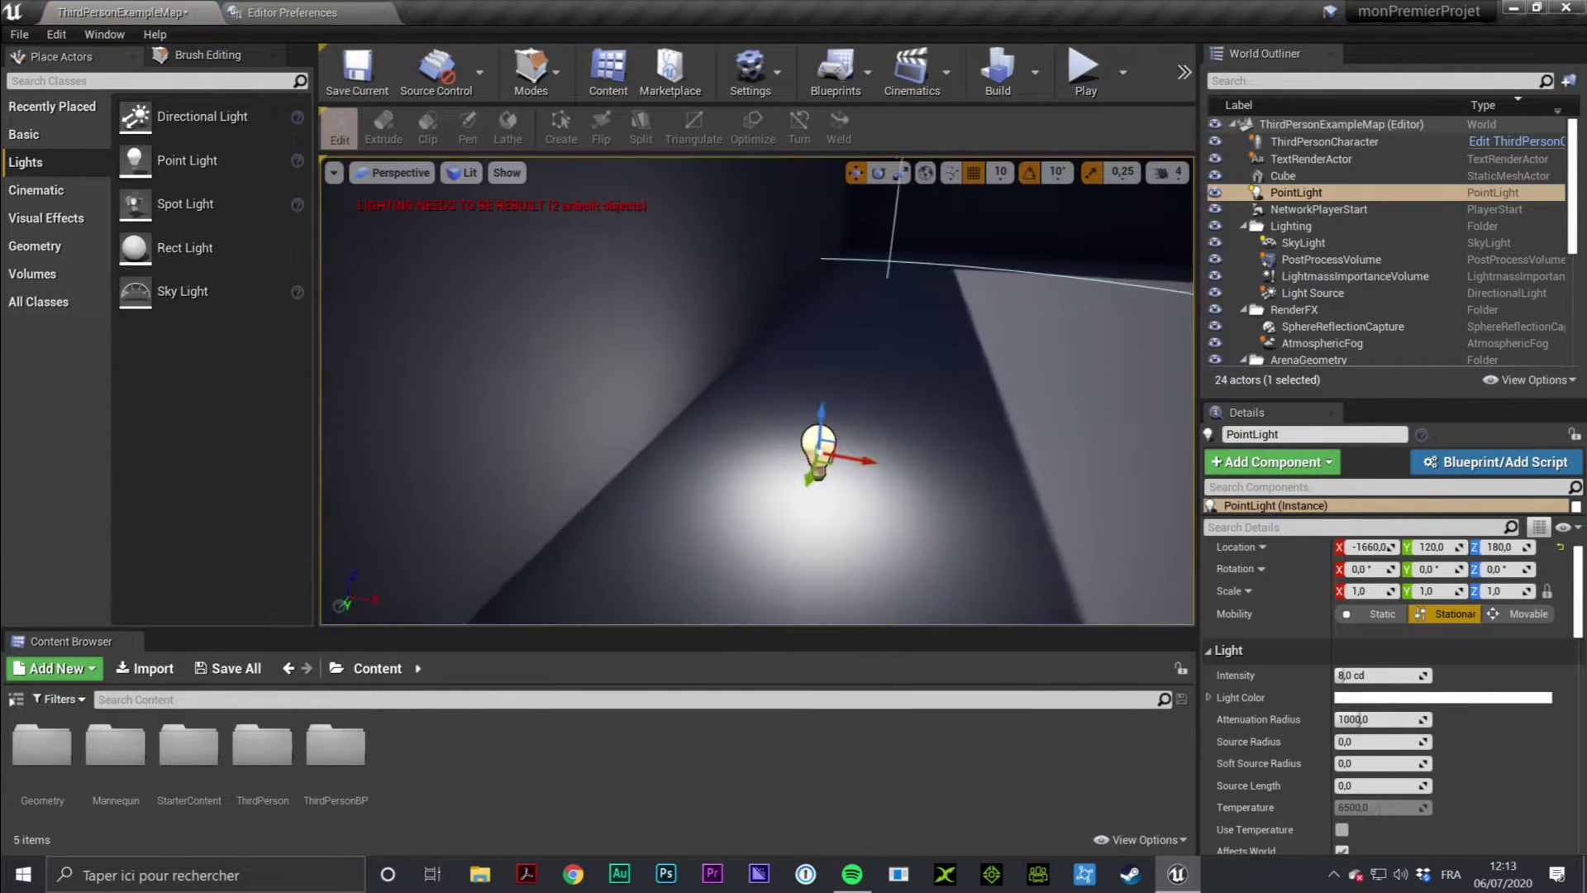
{"action": "left_click_drag", "start_coordinate": [839, 364], "coordinate": [776, 215]}
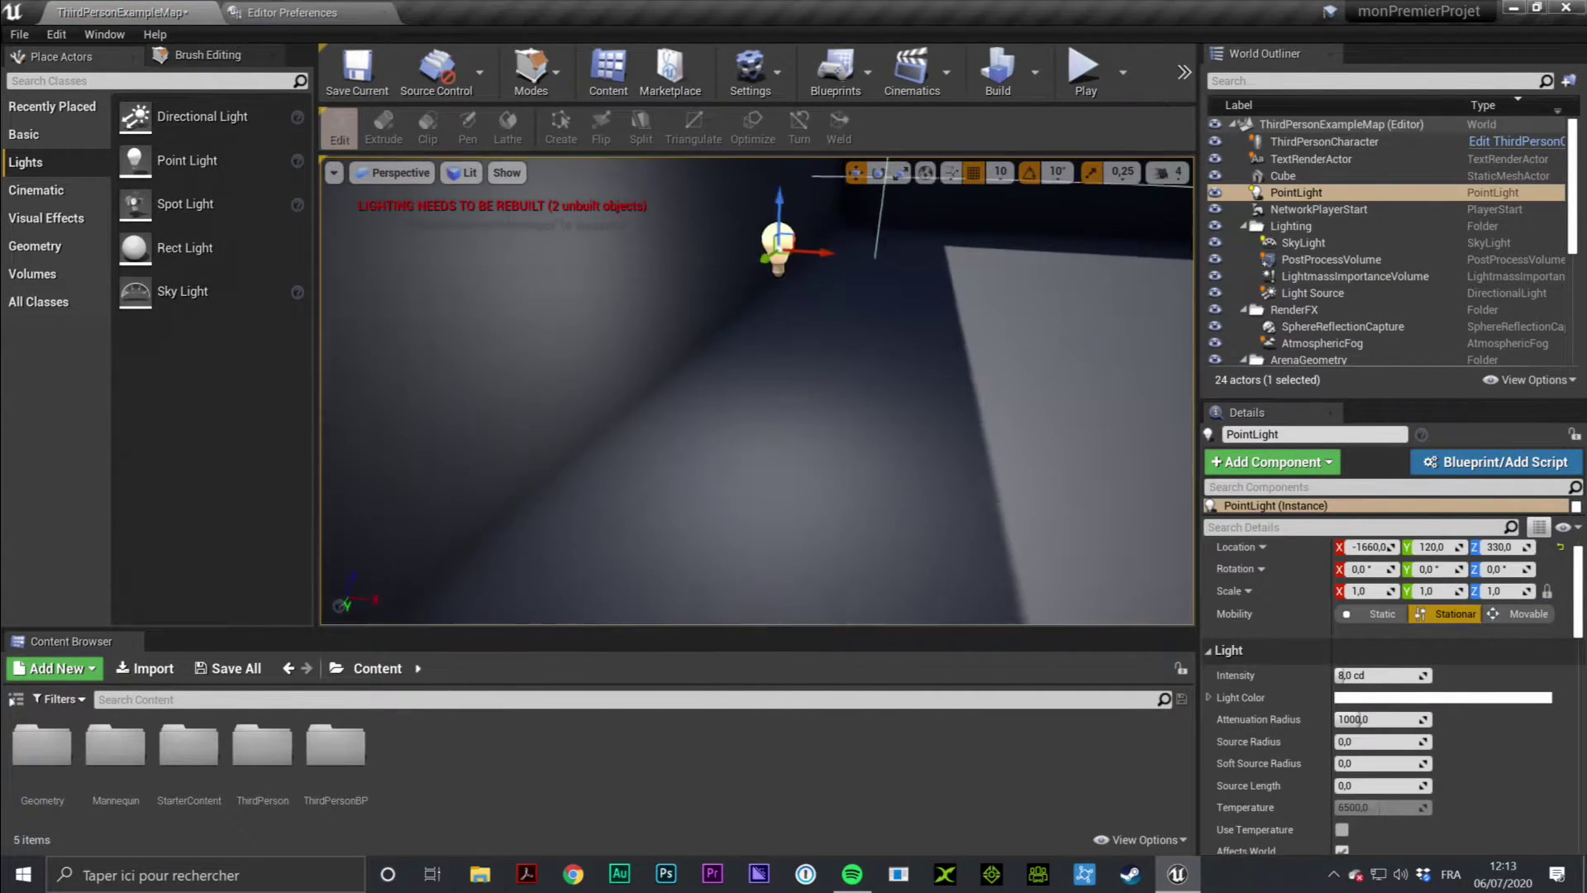
{"action": "left_click_drag", "start_coordinate": [806, 336], "coordinate": [831, 335]}
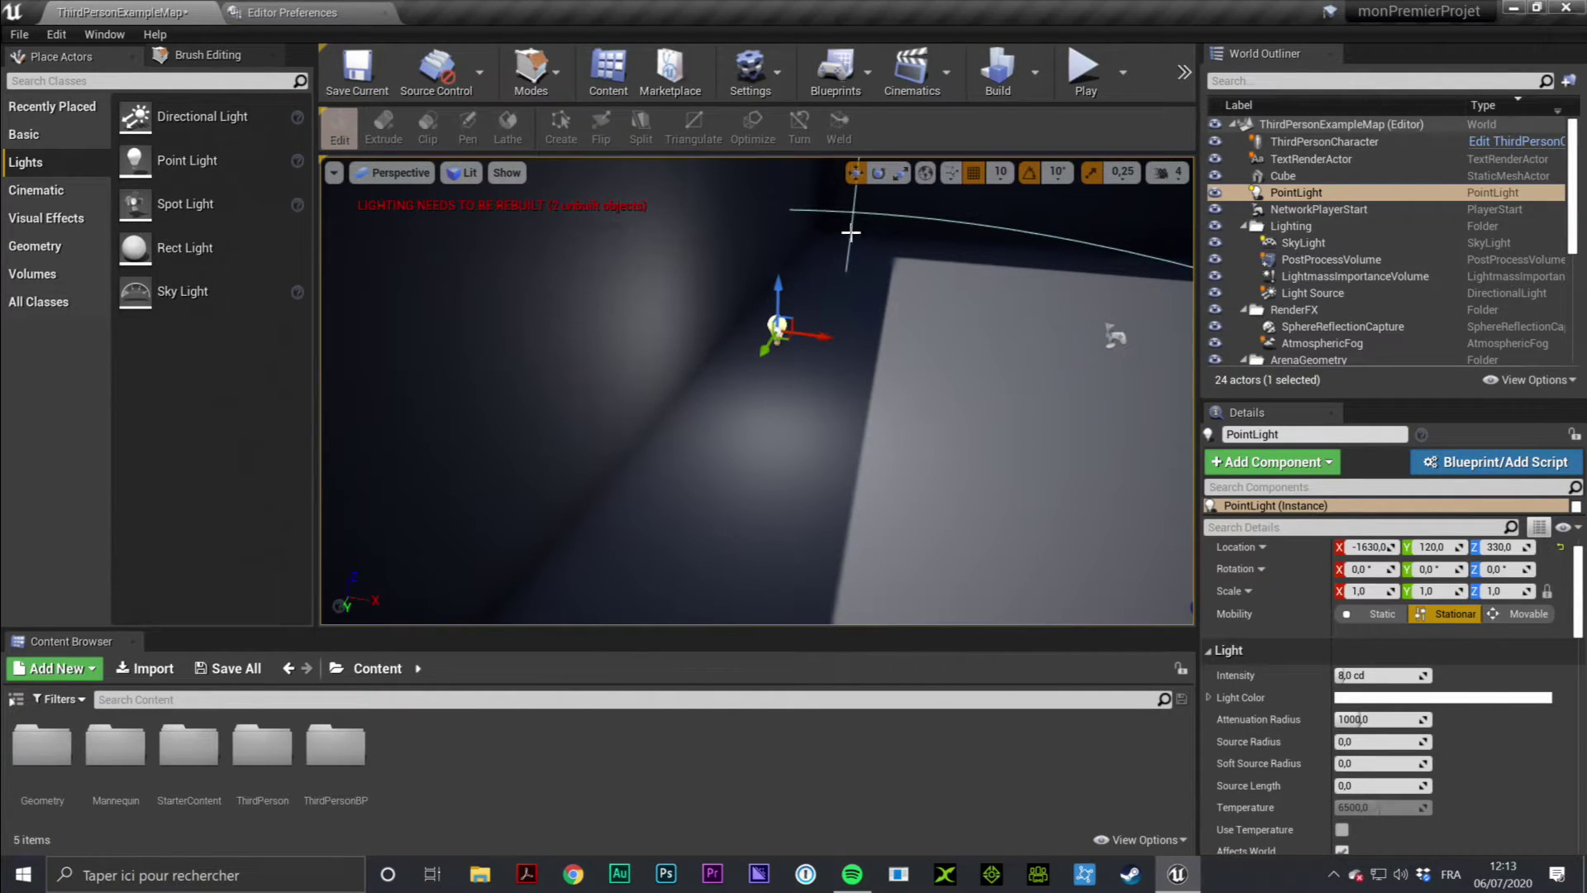
{"action": "left_click_drag", "start_coordinate": [1114, 334], "coordinate": [743, 180], "text": "alt"}
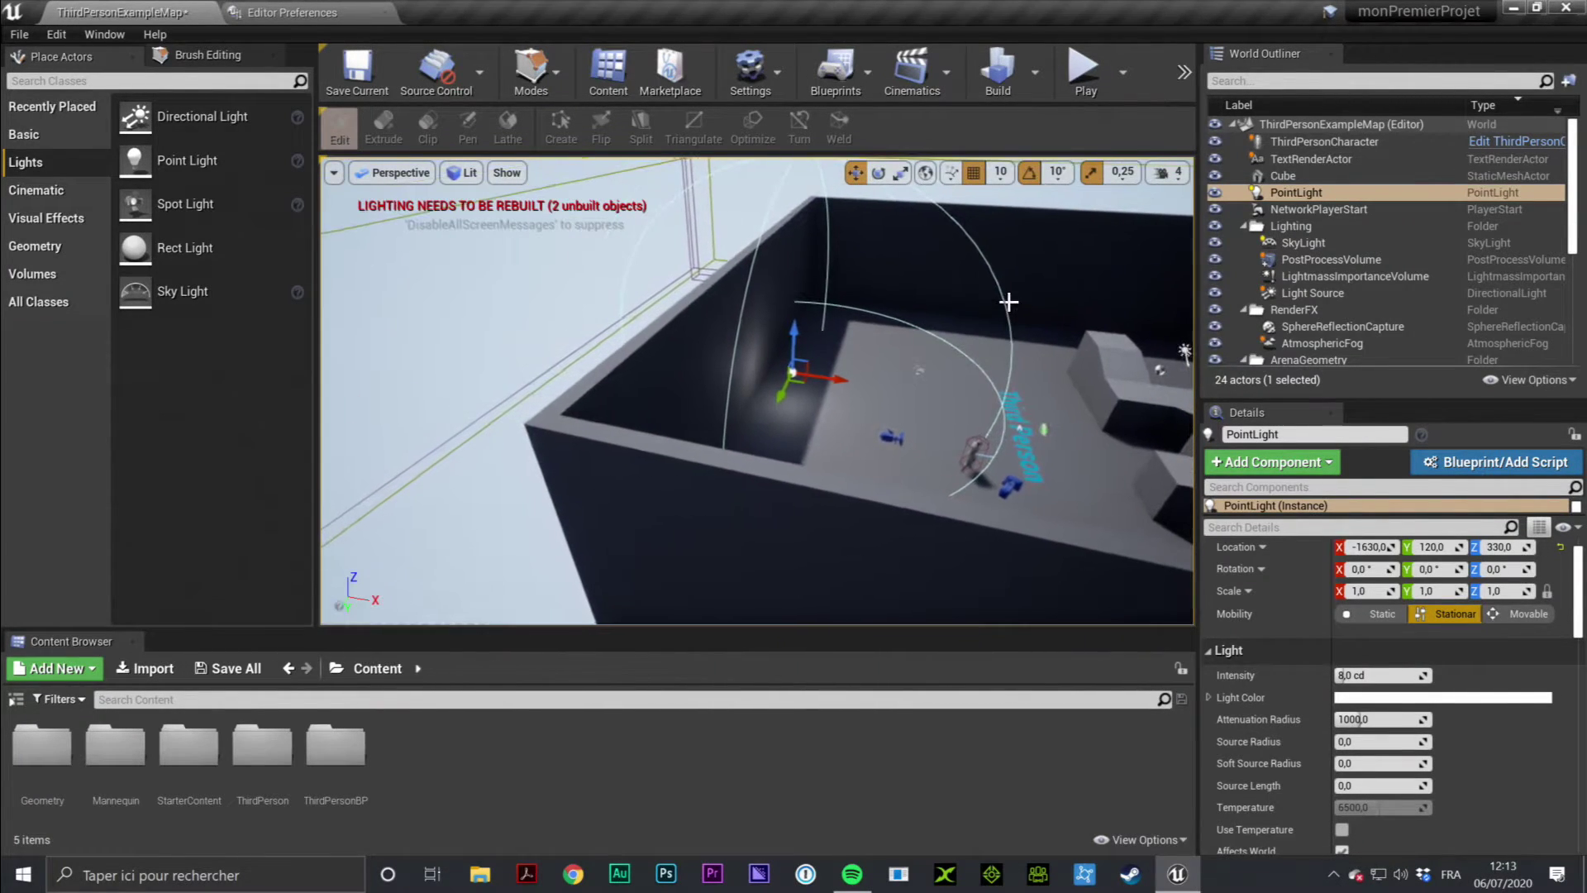
{"action": "mouse_move", "coordinate": [907, 262]}
{"action": "right_mouse_down", "text": "alt"}
{"action": "mouse_move", "coordinate": [951, 281]}
{"action": "mouse_move", "coordinate": [893, 383]}
{"action": "right_mouse_up", "text": "alt"}
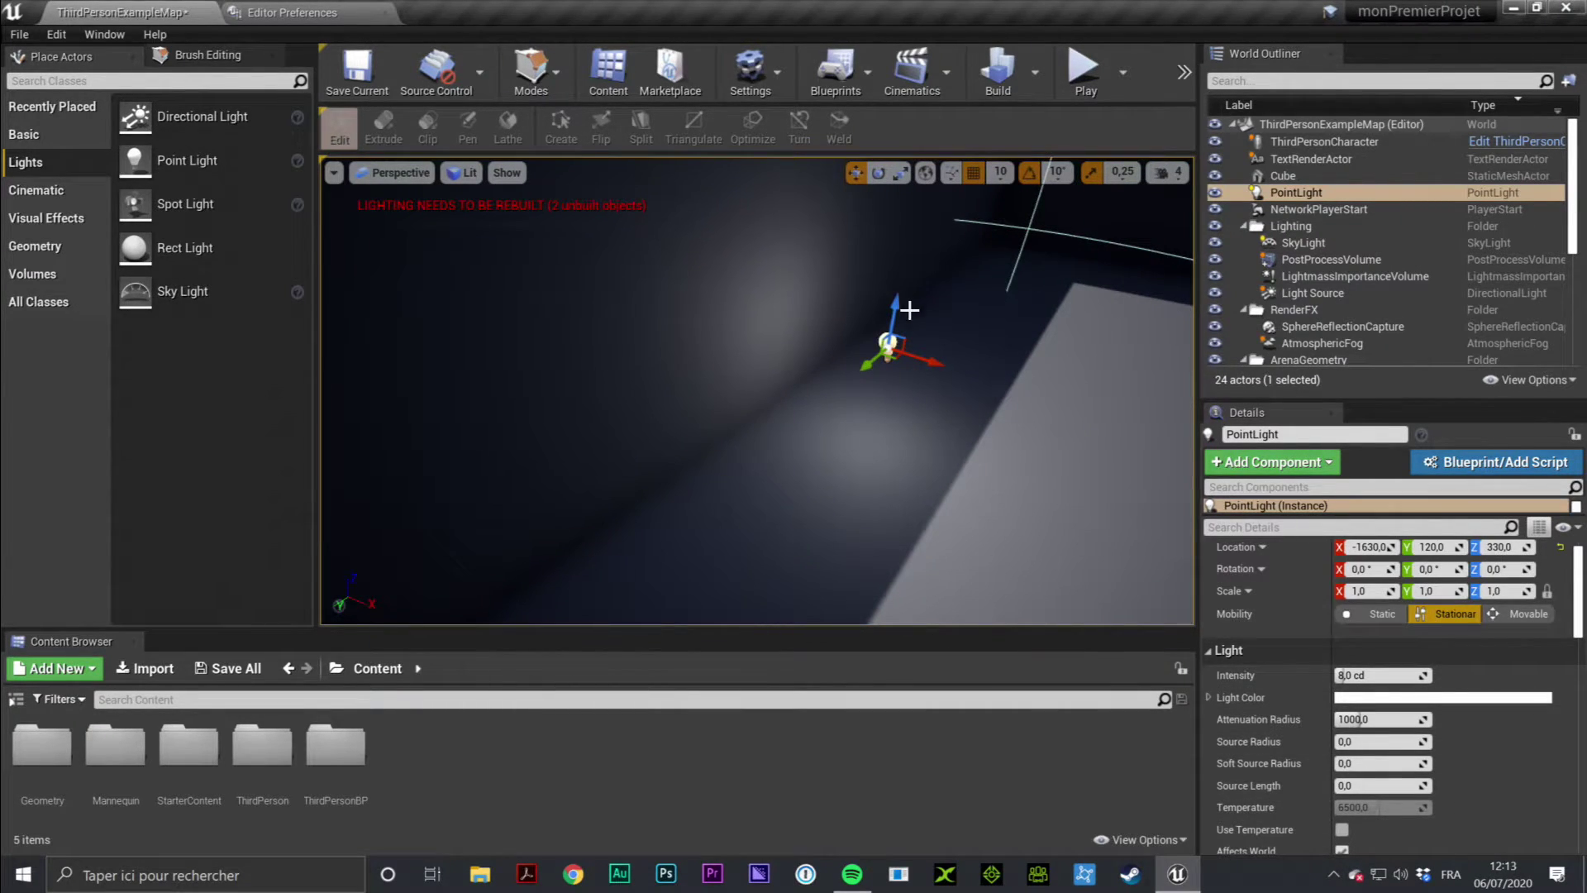
Move the PointLight to X -1500, tune attenuation radius to about 294, and raise intensity to 160 cd
{"action": "left_click_drag", "start_coordinate": [946, 367], "coordinate": [964, 371]}
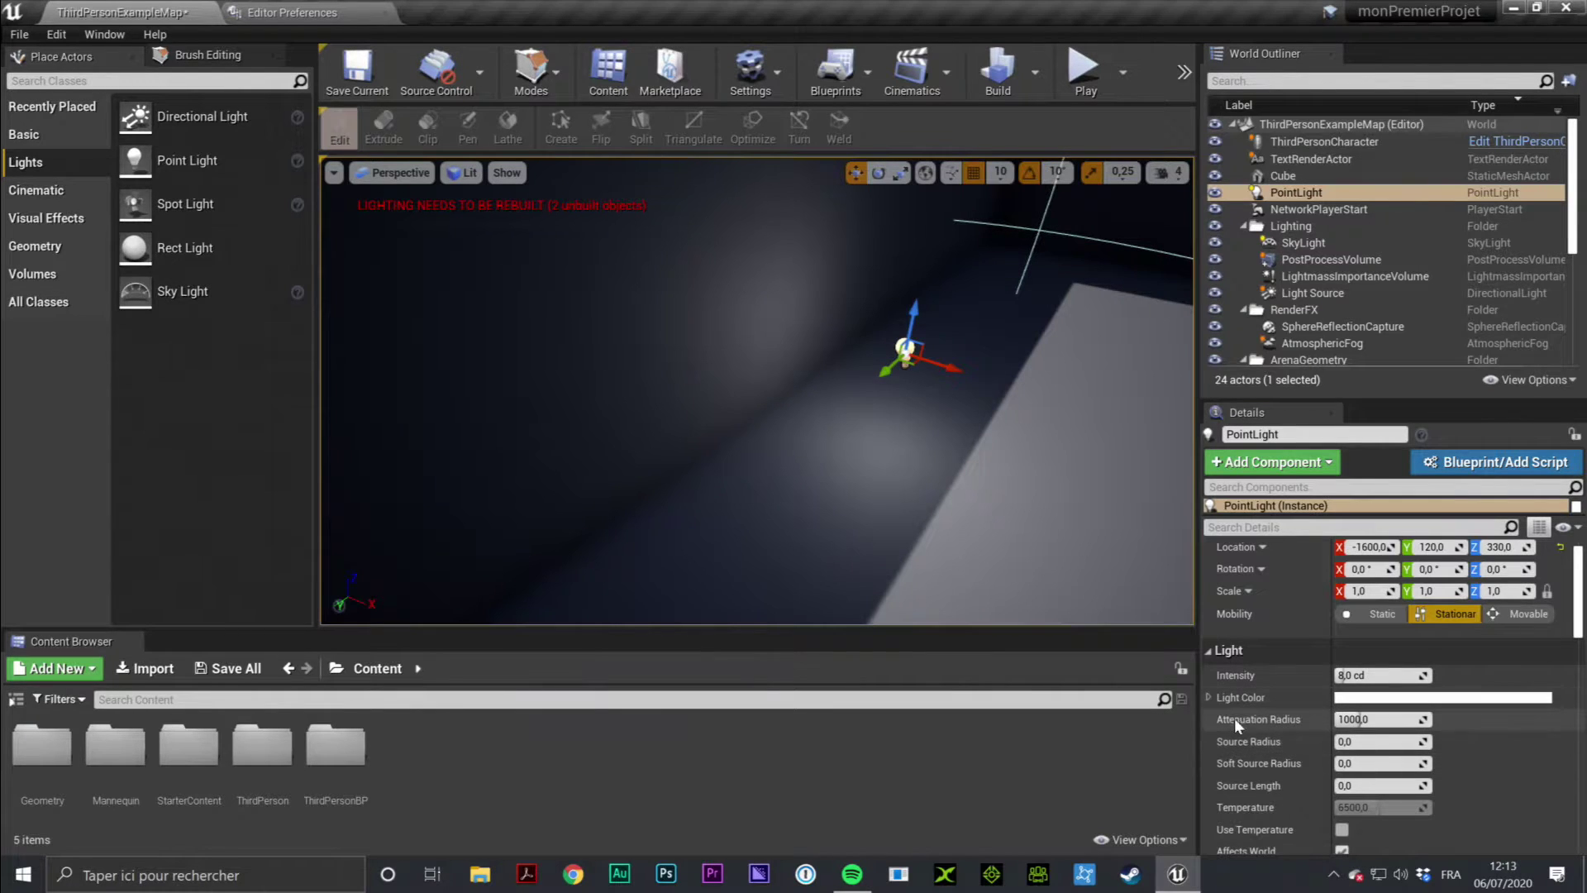
{"action": "mouse_move", "coordinate": [1379, 720]}
{"action": "left_mouse_down"}
{"action": "mouse_move", "coordinate": [1347, 719]}
{"action": "mouse_move", "coordinate": [1405, 719]}
{"action": "left_mouse_up"}
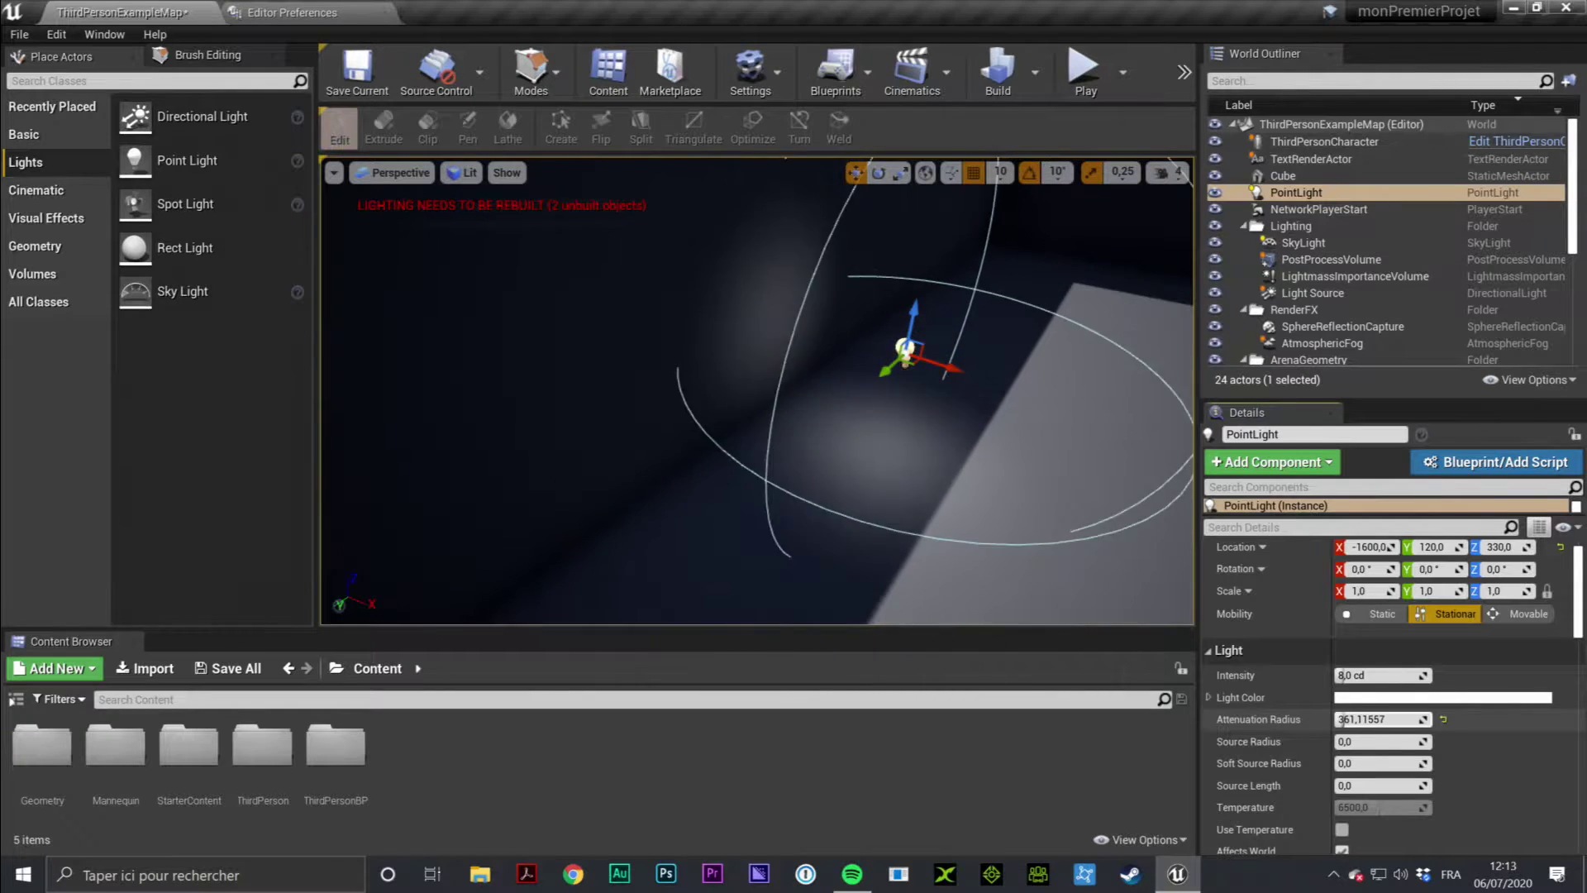
{"action": "left_click_drag", "start_coordinate": [1378, 719], "coordinate": [1422, 719]}
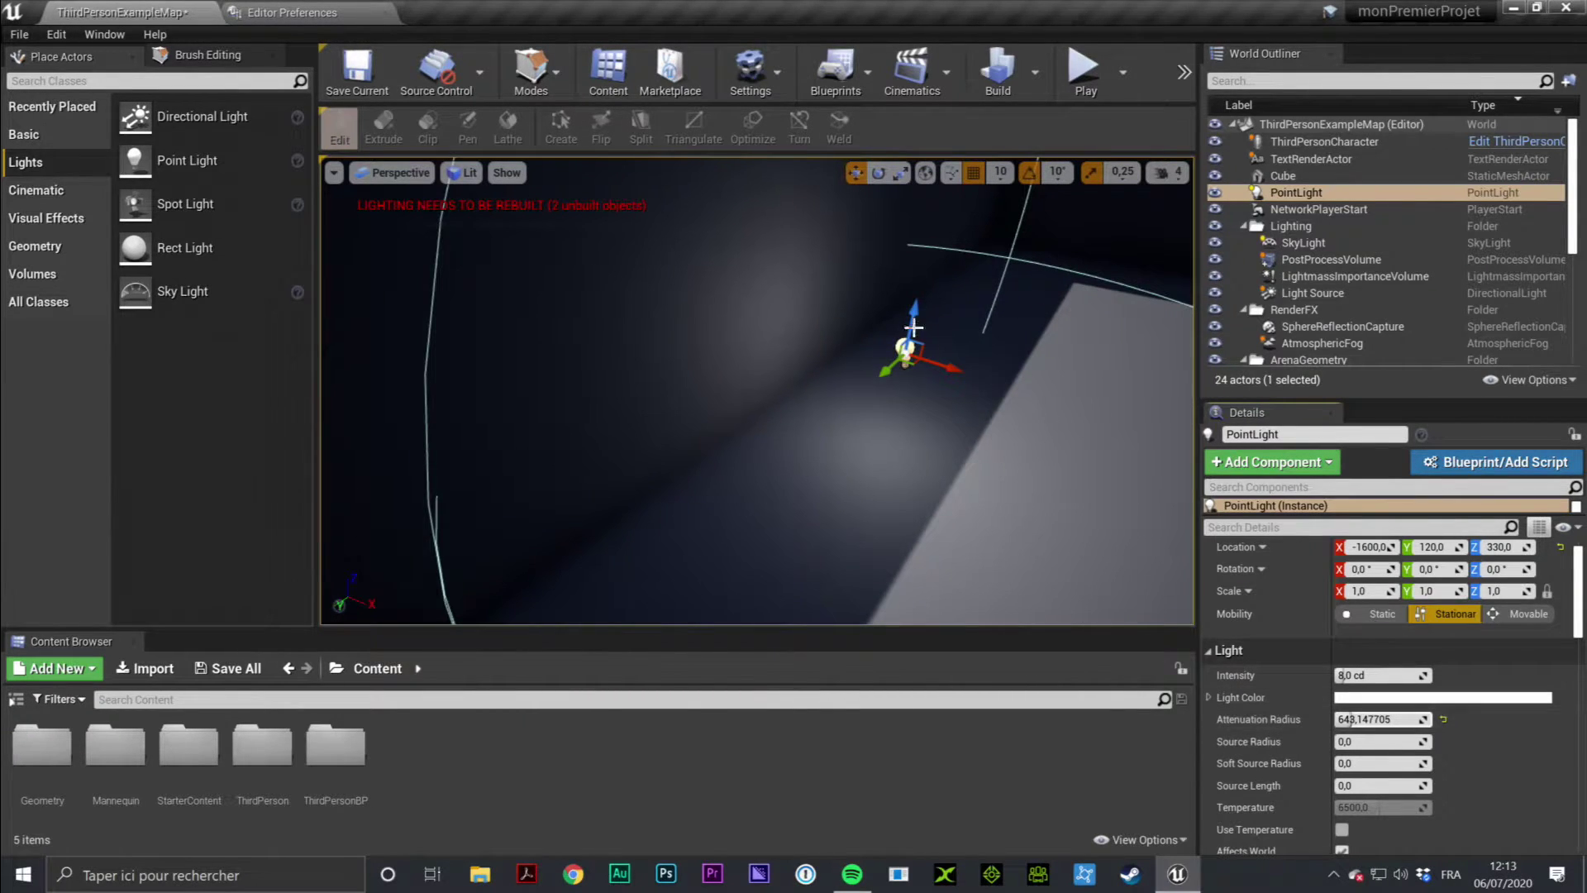
{"action": "left_click_drag", "start_coordinate": [947, 364], "coordinate": [1020, 389]}
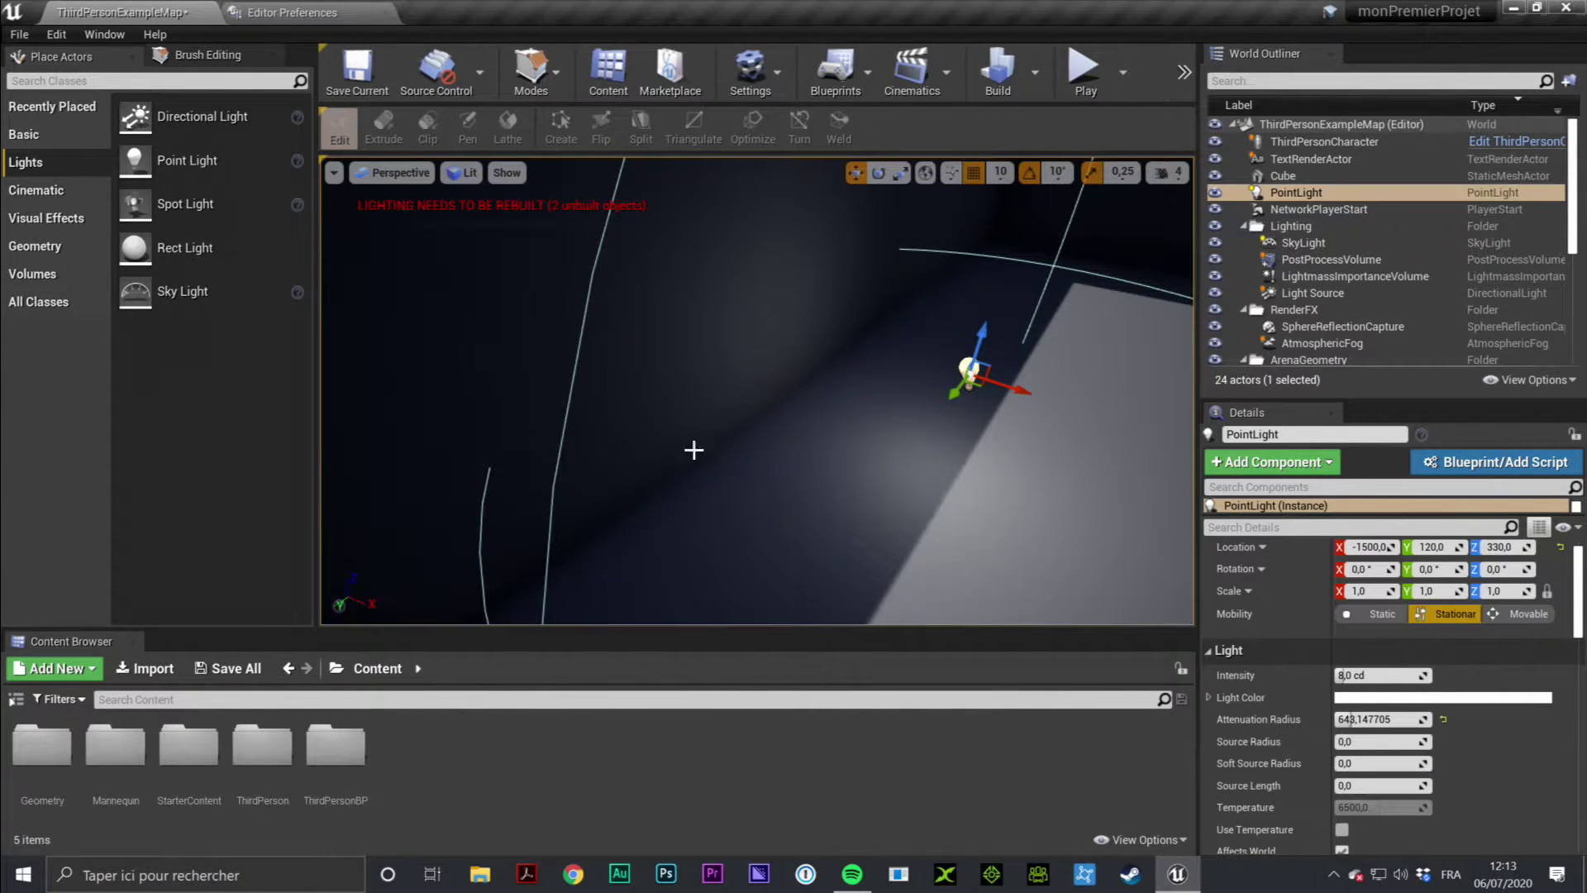
{"action": "right_click_drag", "start_coordinate": [693, 450], "coordinate": [719, 383]}
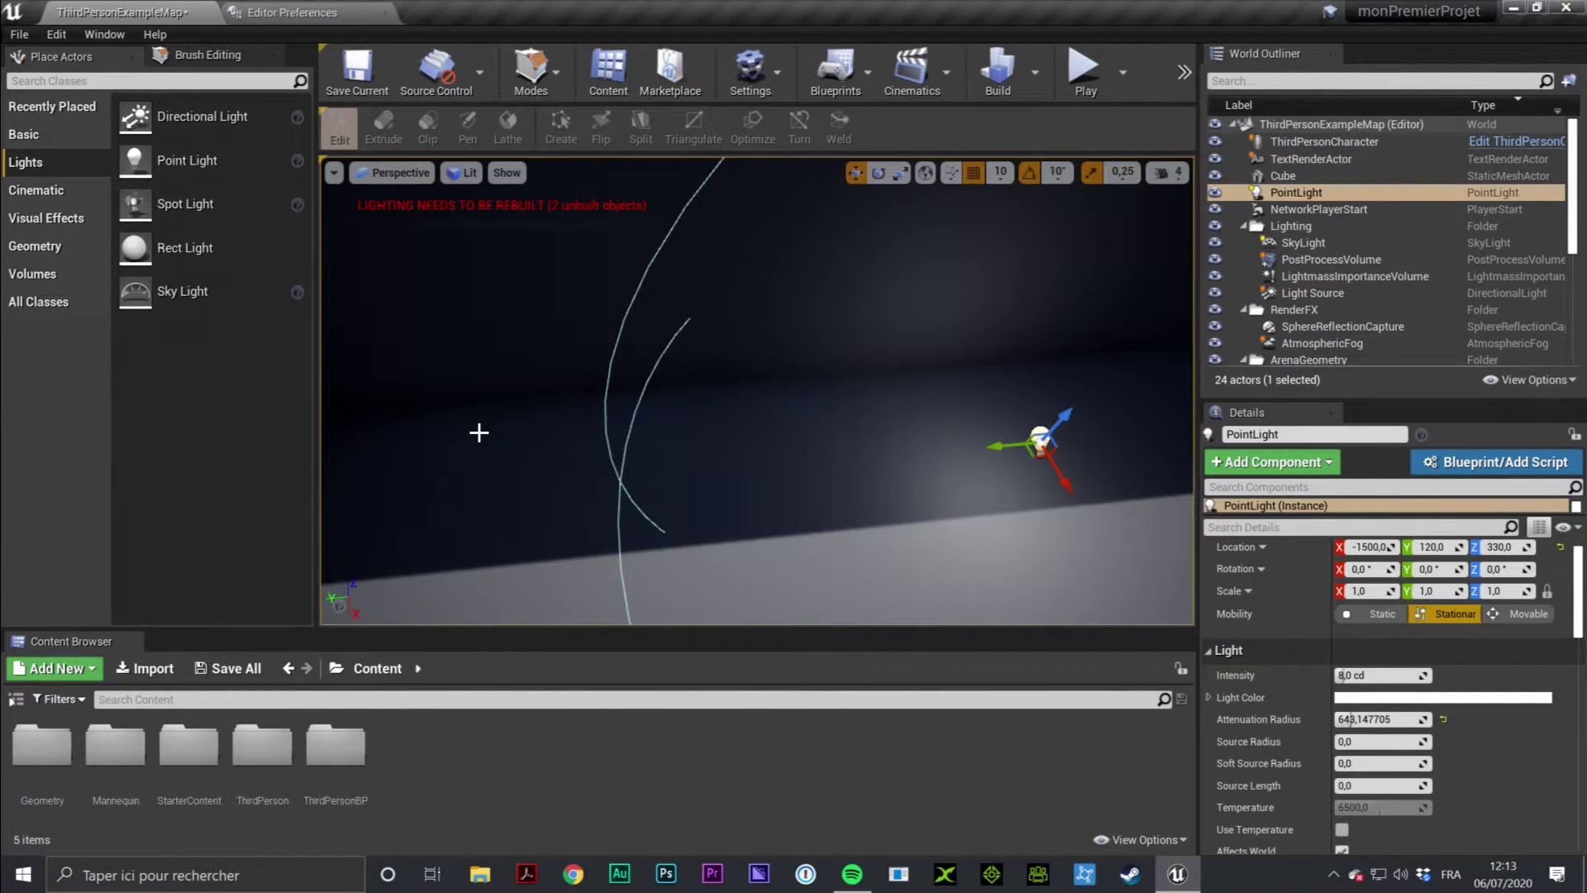
{"action": "mouse_move", "coordinate": [1372, 676]}
{"action": "left_mouse_down"}
{"action": "mouse_move", "coordinate": [1405, 675]}
{"action": "mouse_move", "coordinate": [1382, 675]}
{"action": "mouse_move", "coordinate": [1340, 719]}
{"action": "left_mouse_up"}
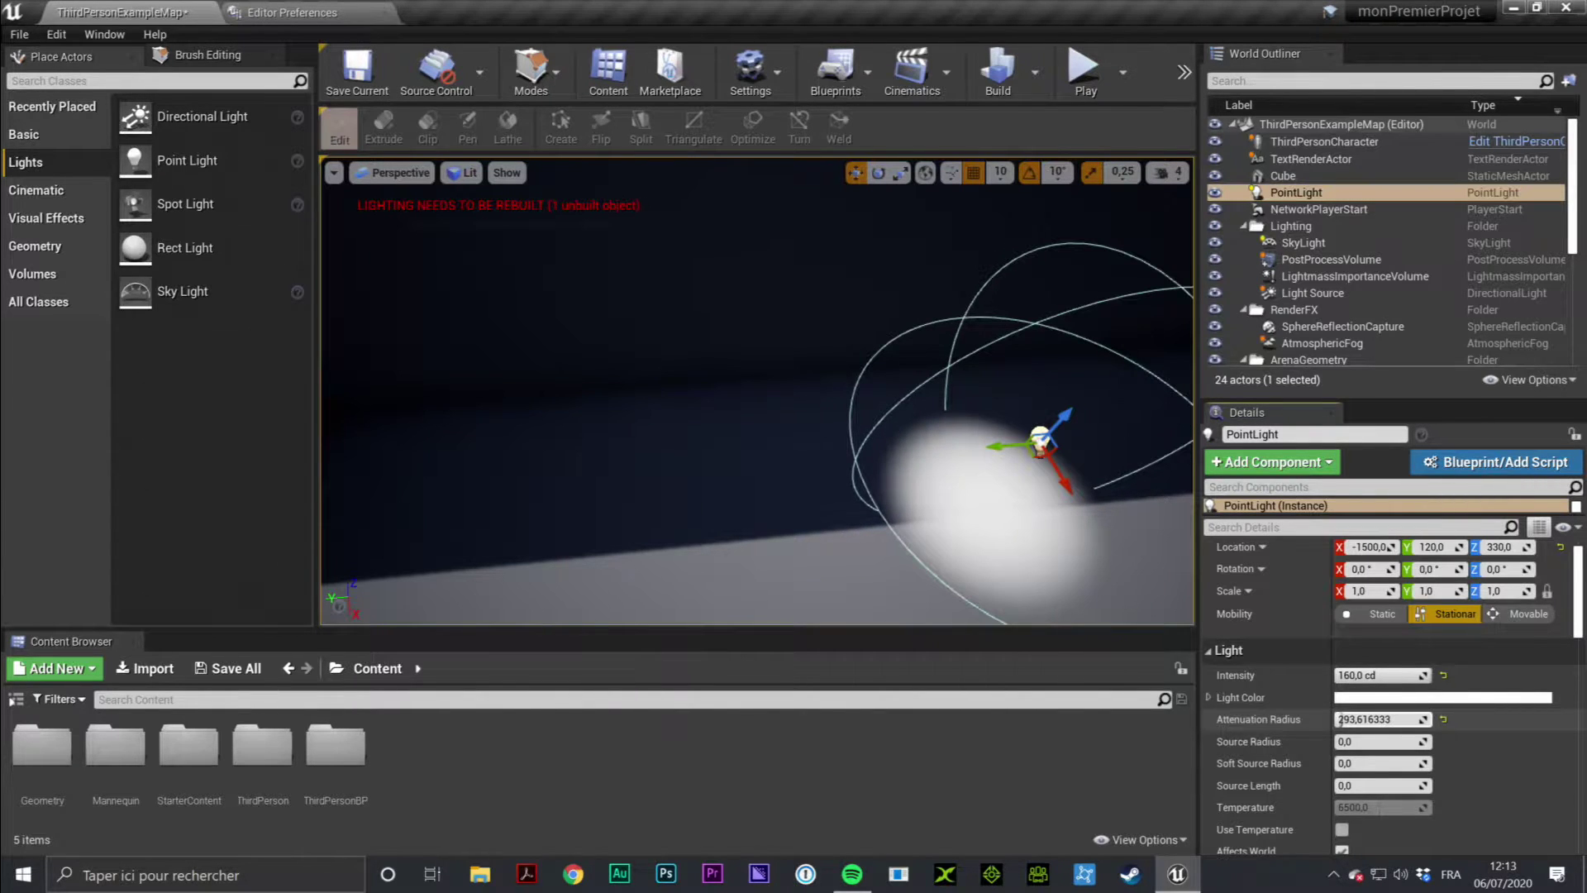
Frame the point light and adjust its attenuation radius to about 310
{"action": "key", "text": "f"}
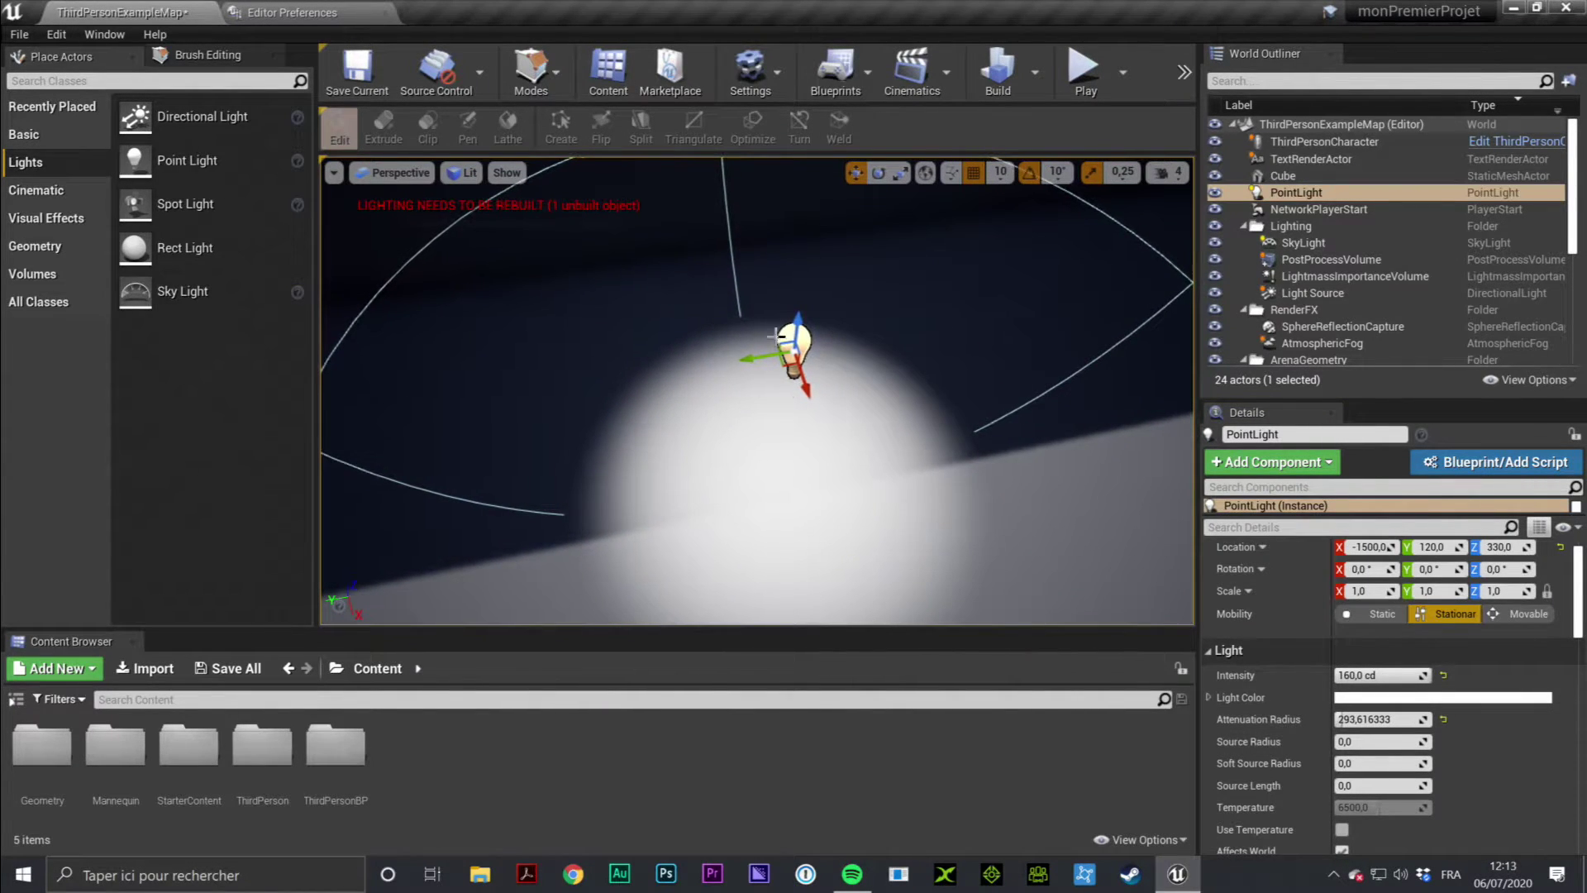
{"action": "left_click_drag", "start_coordinate": [804, 460], "coordinate": [779, 417]}
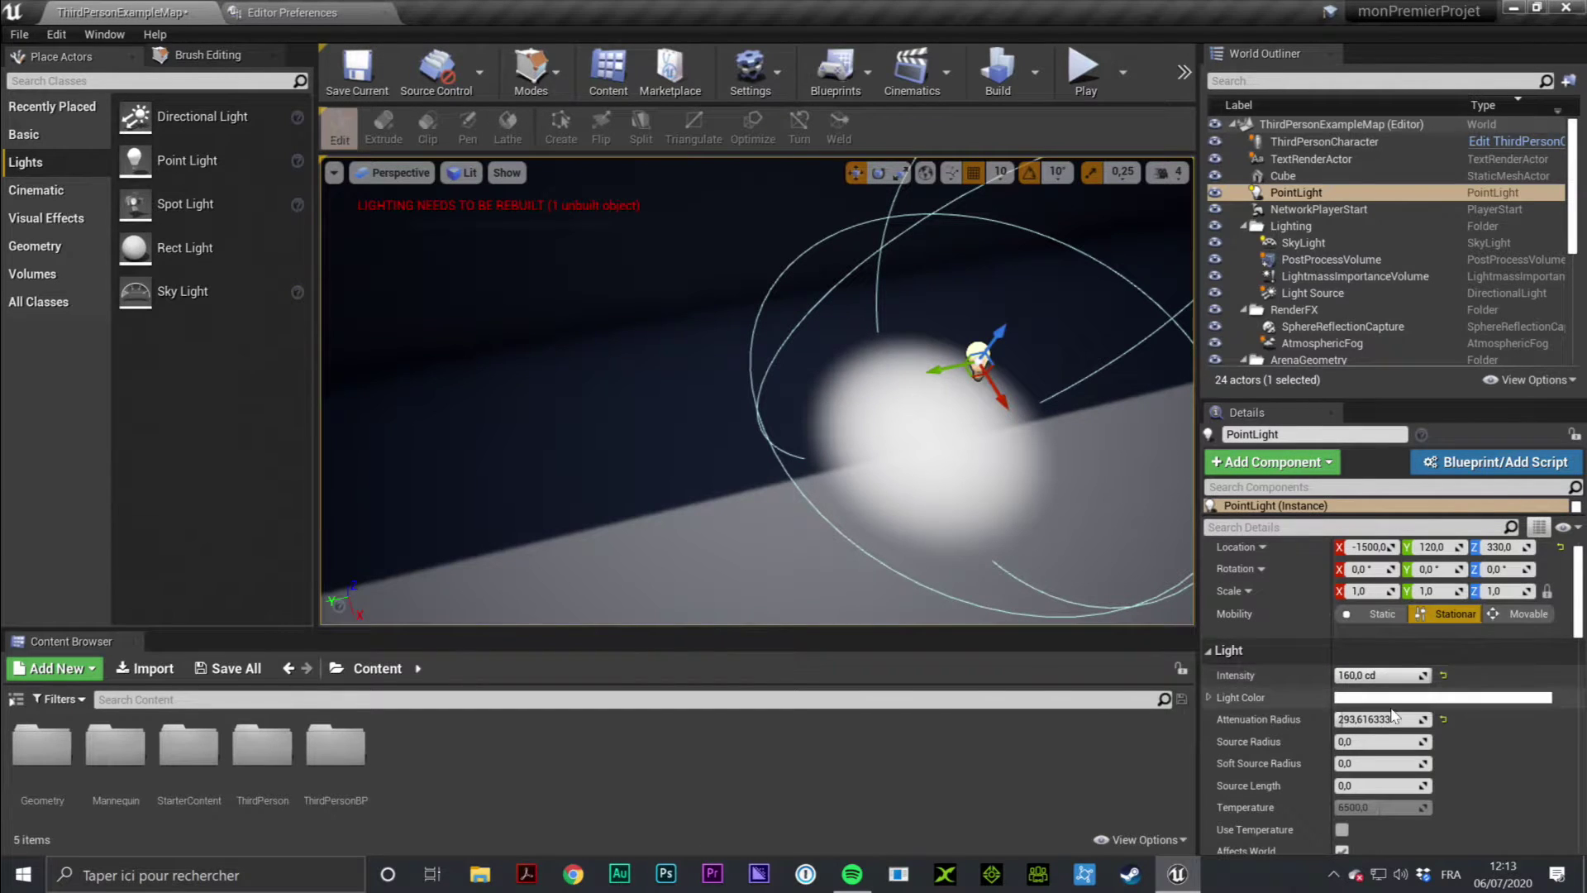
{"action": "mouse_move", "coordinate": [1364, 720]}
{"action": "left_mouse_down"}
{"action": "mouse_move", "coordinate": [1339, 720]}
{"action": "mouse_move", "coordinate": [1421, 719]}
{"action": "mouse_move", "coordinate": [1348, 719]}
{"action": "left_mouse_up"}
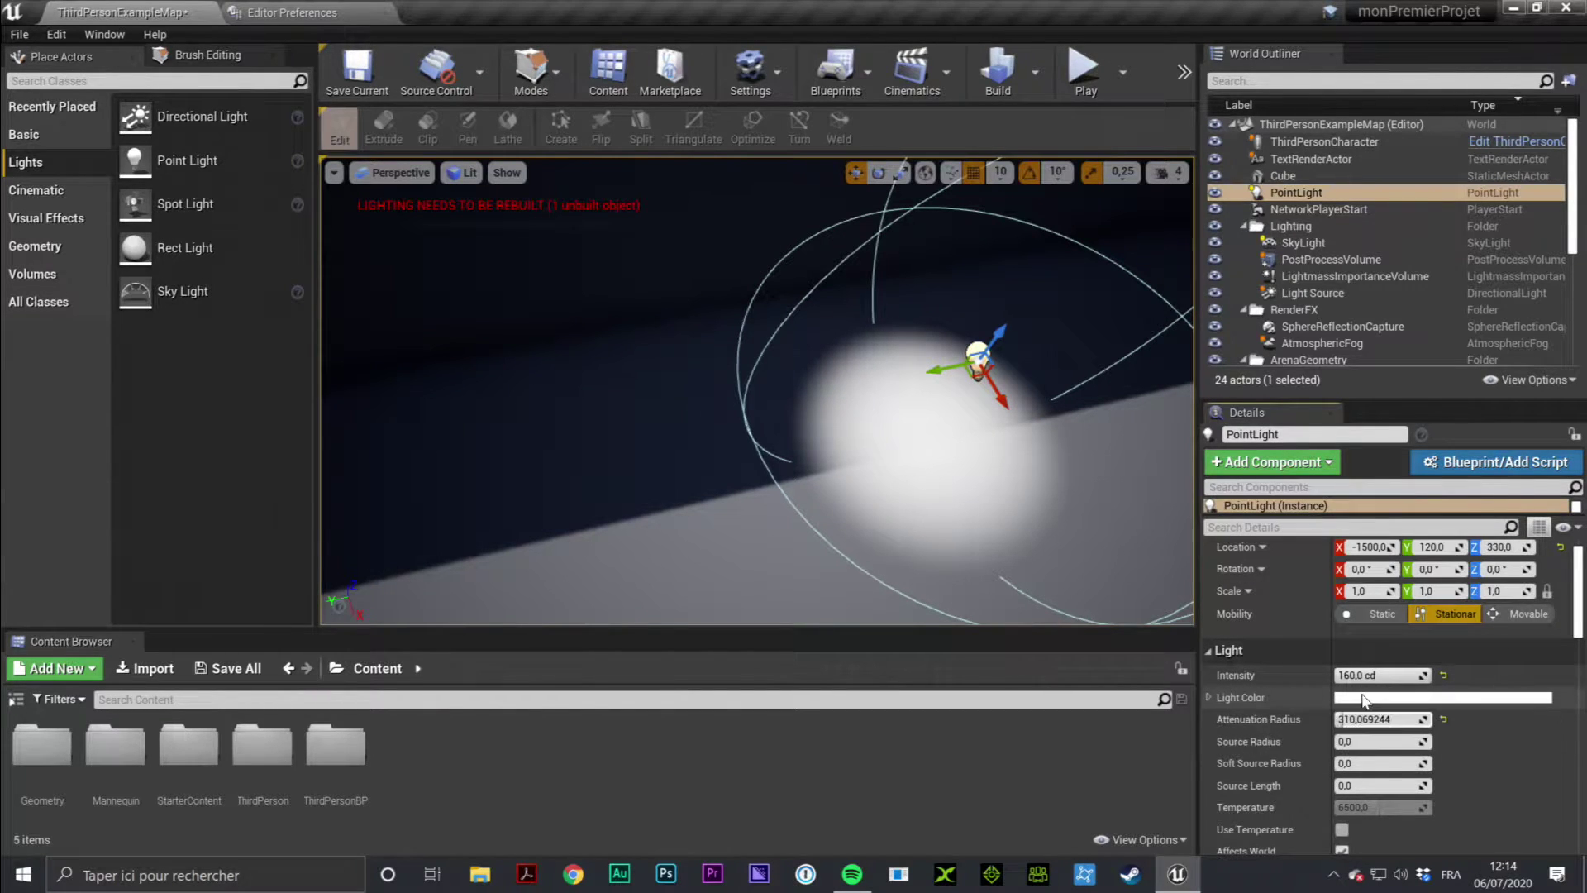
Make the point light light green and dim its intensity to about 38.38 cd
{"action": "left_click", "coordinate": [1361, 704]}
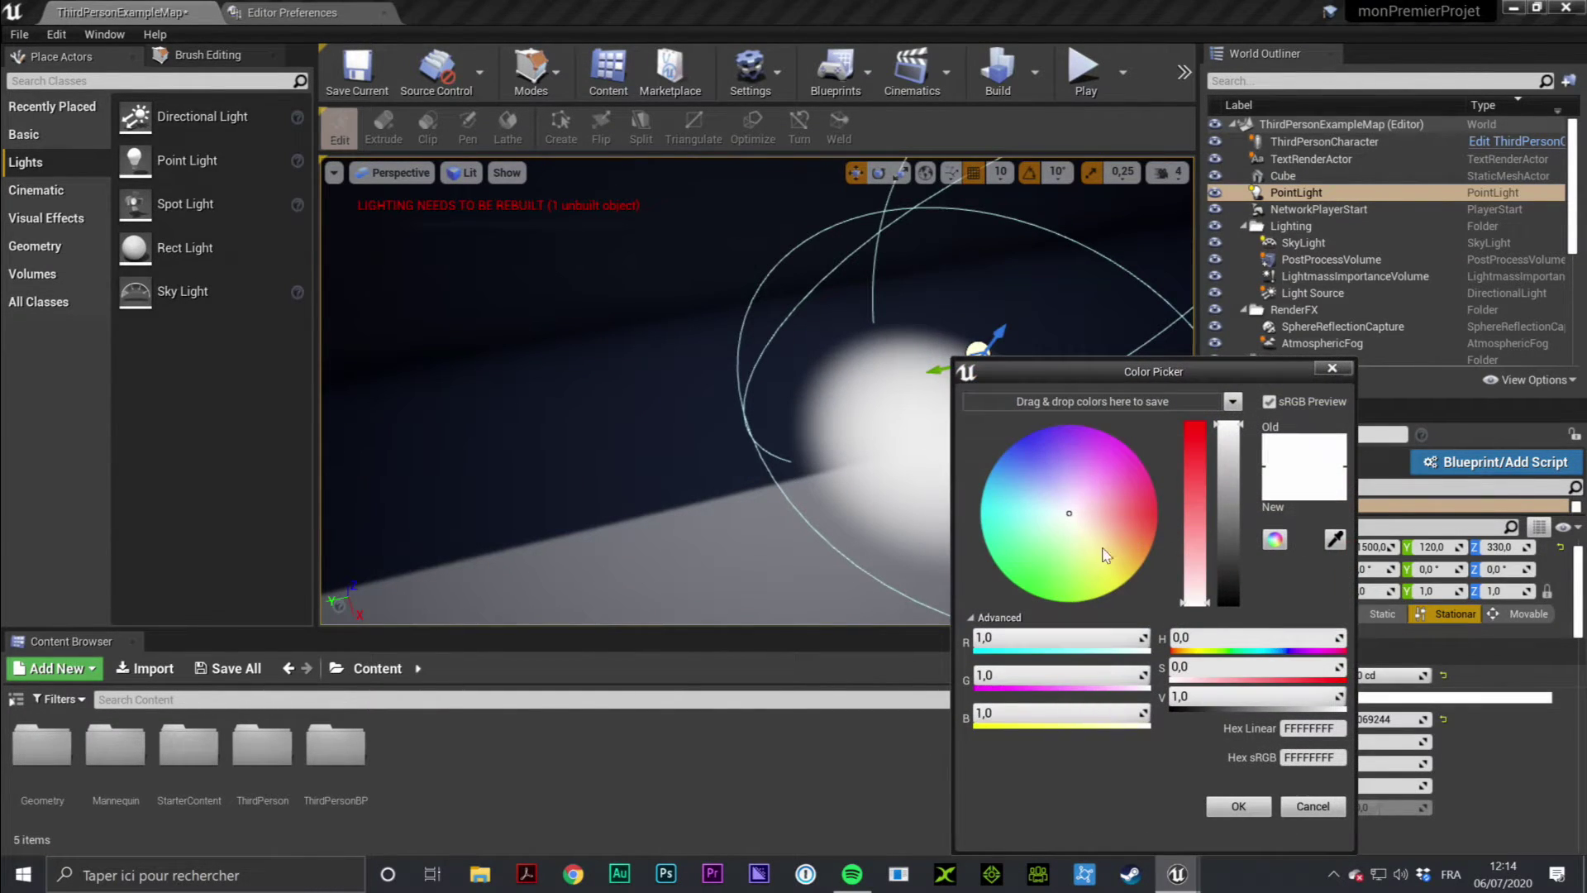
{"action": "left_click_drag", "start_coordinate": [1109, 549], "coordinate": [1050, 570]}
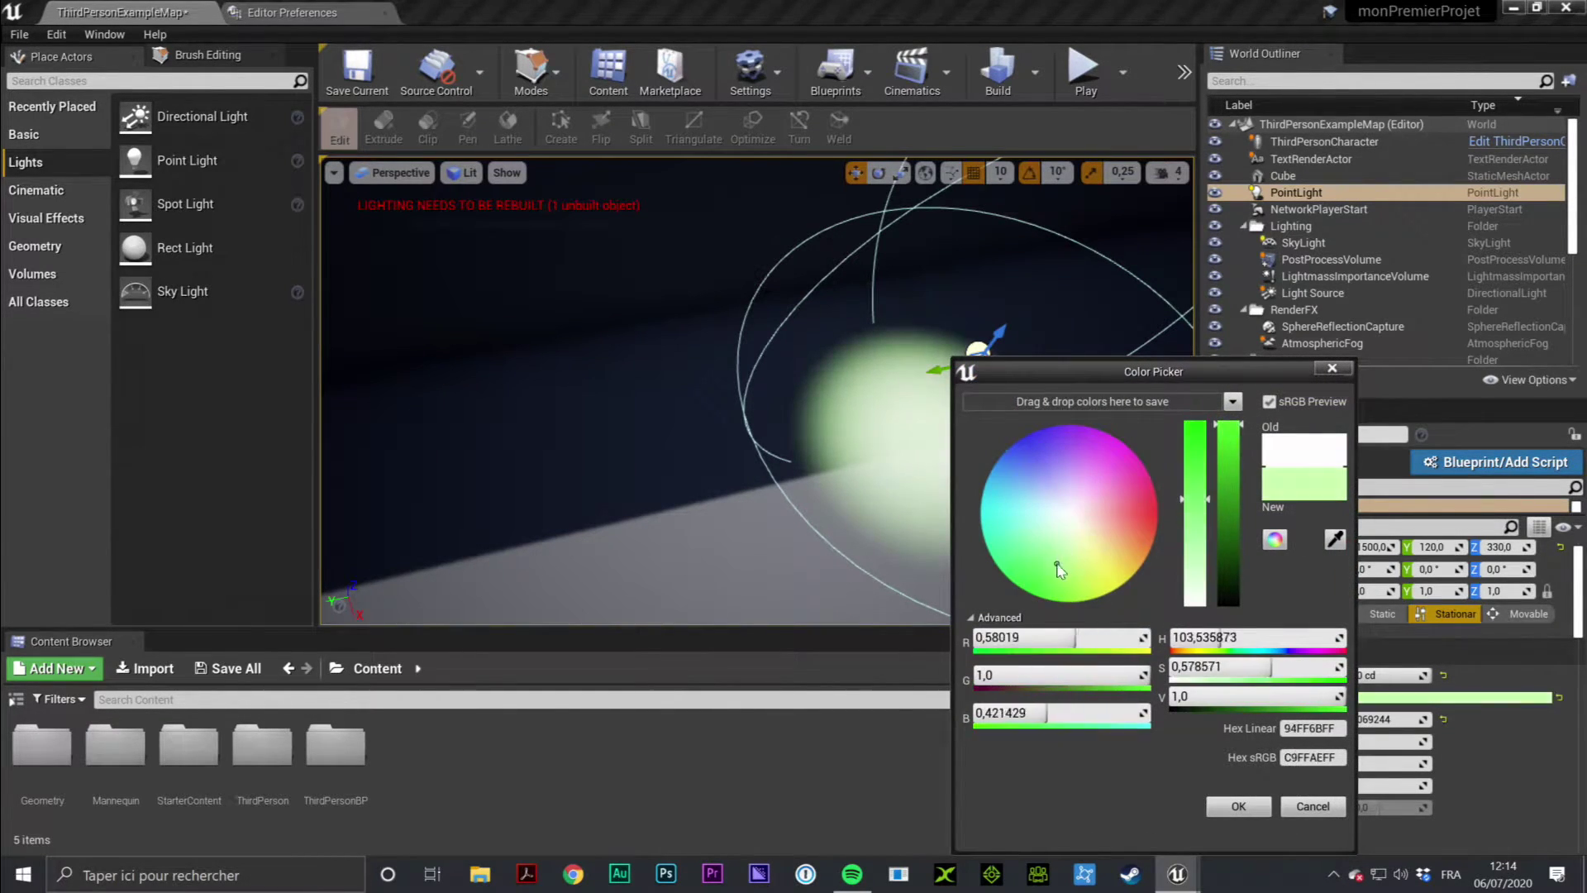
{"action": "left_click", "coordinate": [1238, 806]}
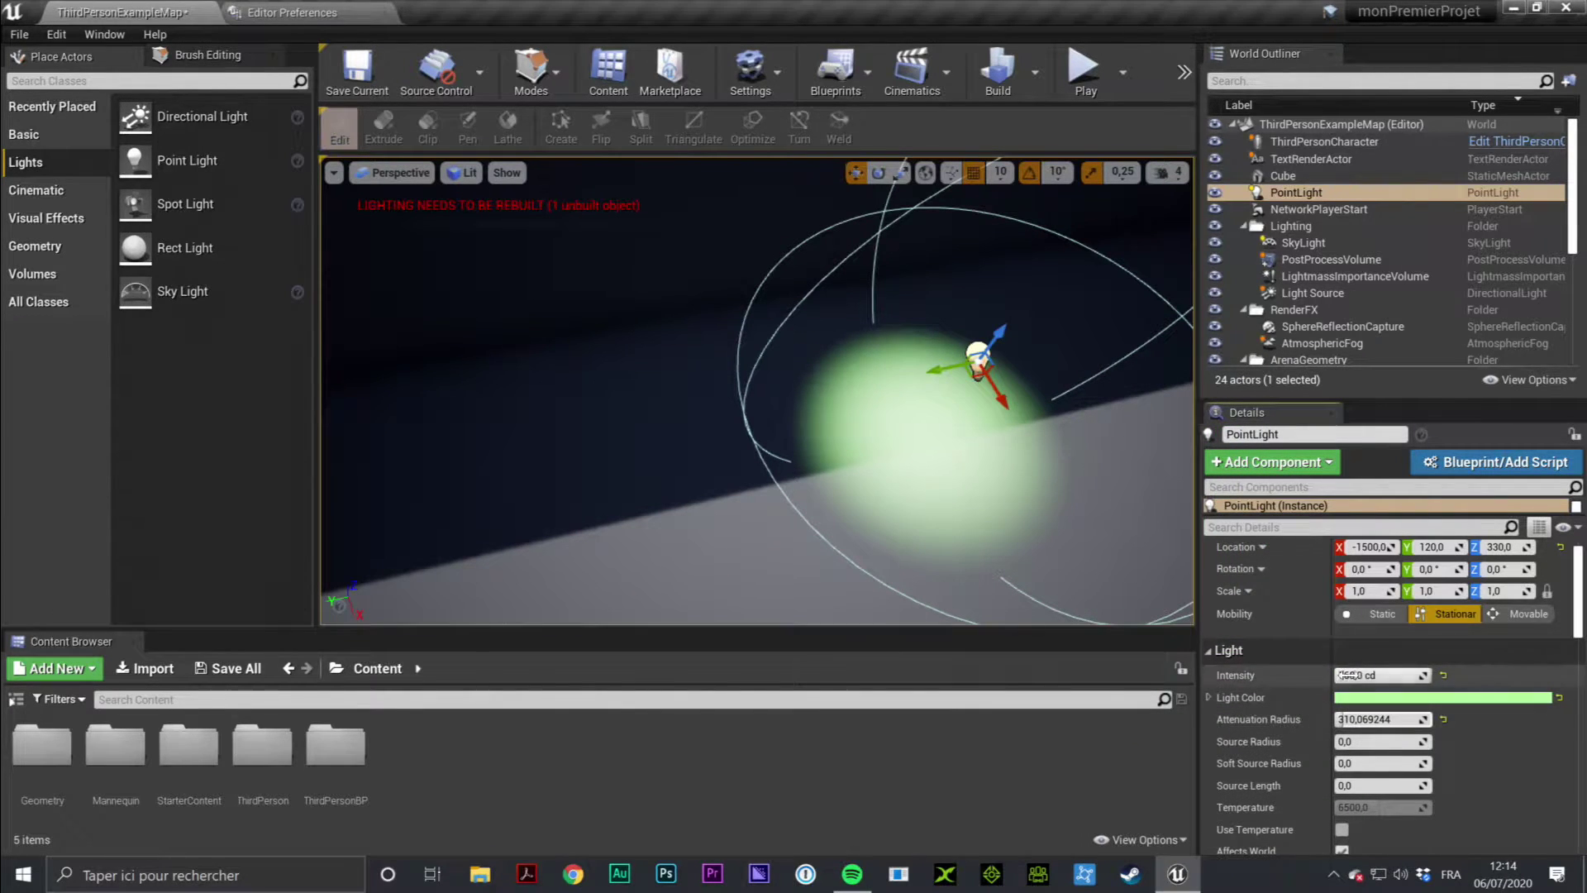
{"action": "mouse_move", "coordinate": [1397, 675]}
{"action": "left_mouse_down"}
{"action": "mouse_move", "coordinate": [1356, 675]}
{"action": "mouse_move", "coordinate": [1374, 675]}
{"action": "left_mouse_up"}
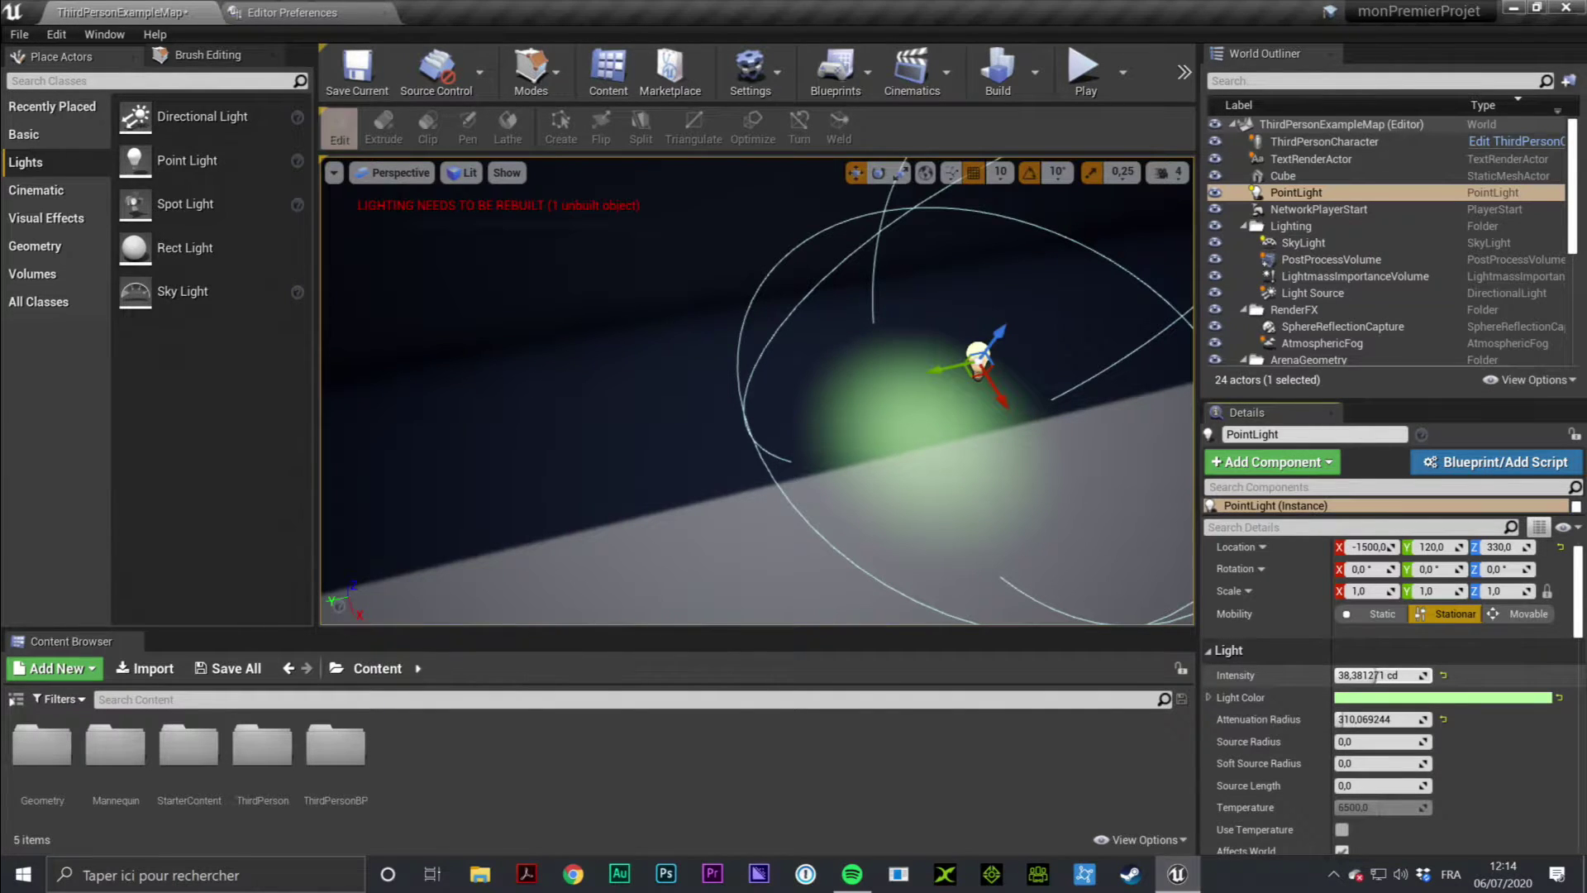
{"action": "scroll", "coordinate": [1521, 747], "scroll_direction": "down", "scroll_amount": 3}
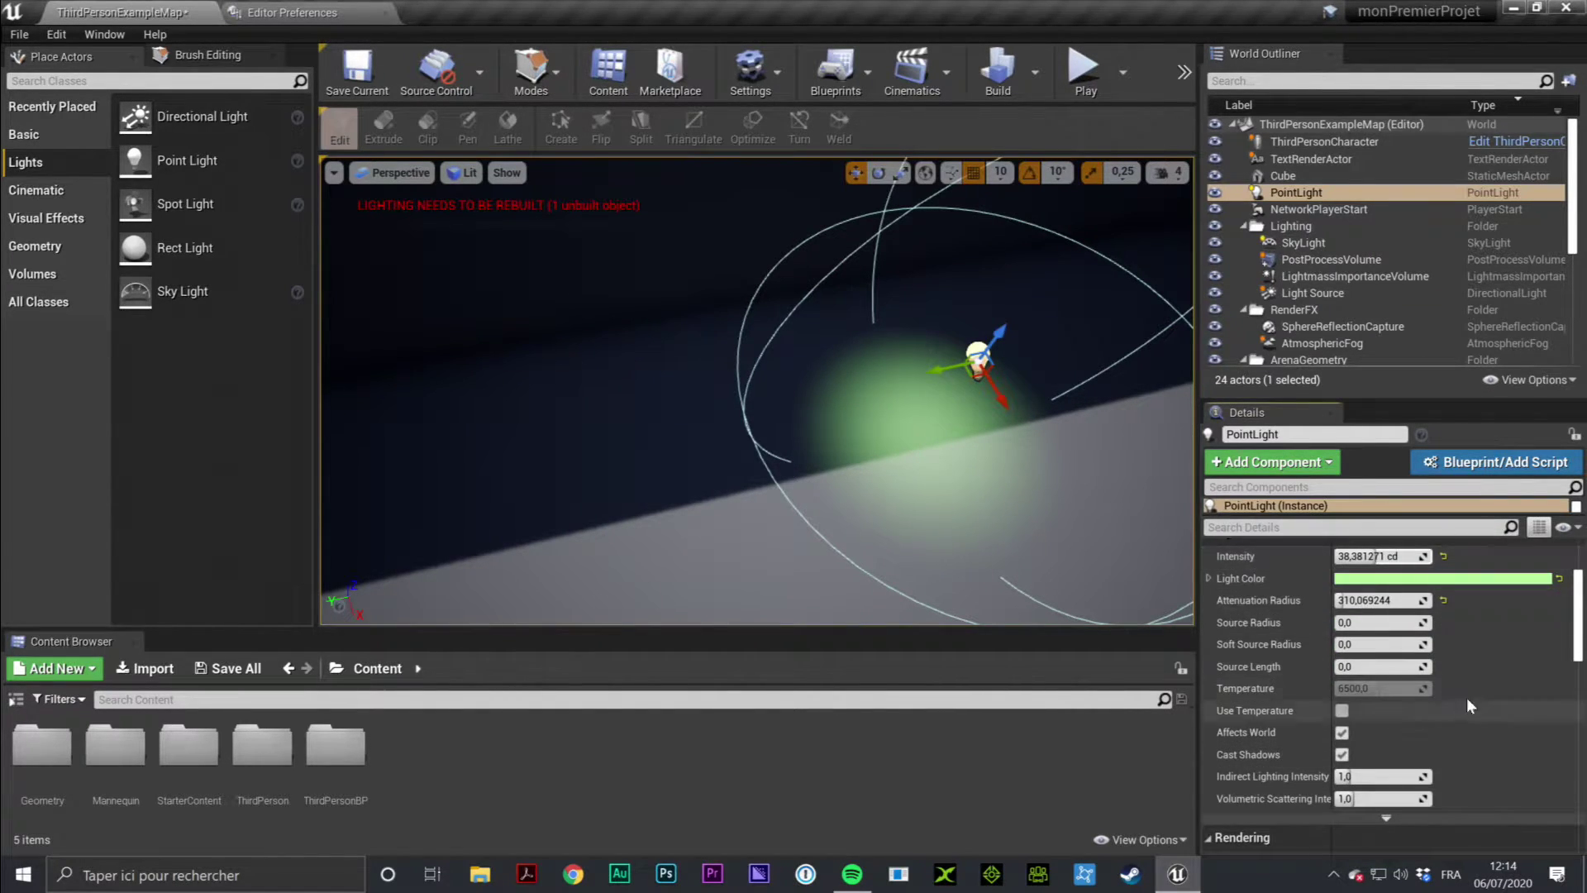
{"action": "scroll", "coordinate": [1476, 686], "scroll_direction": "up", "scroll_amount": 4}
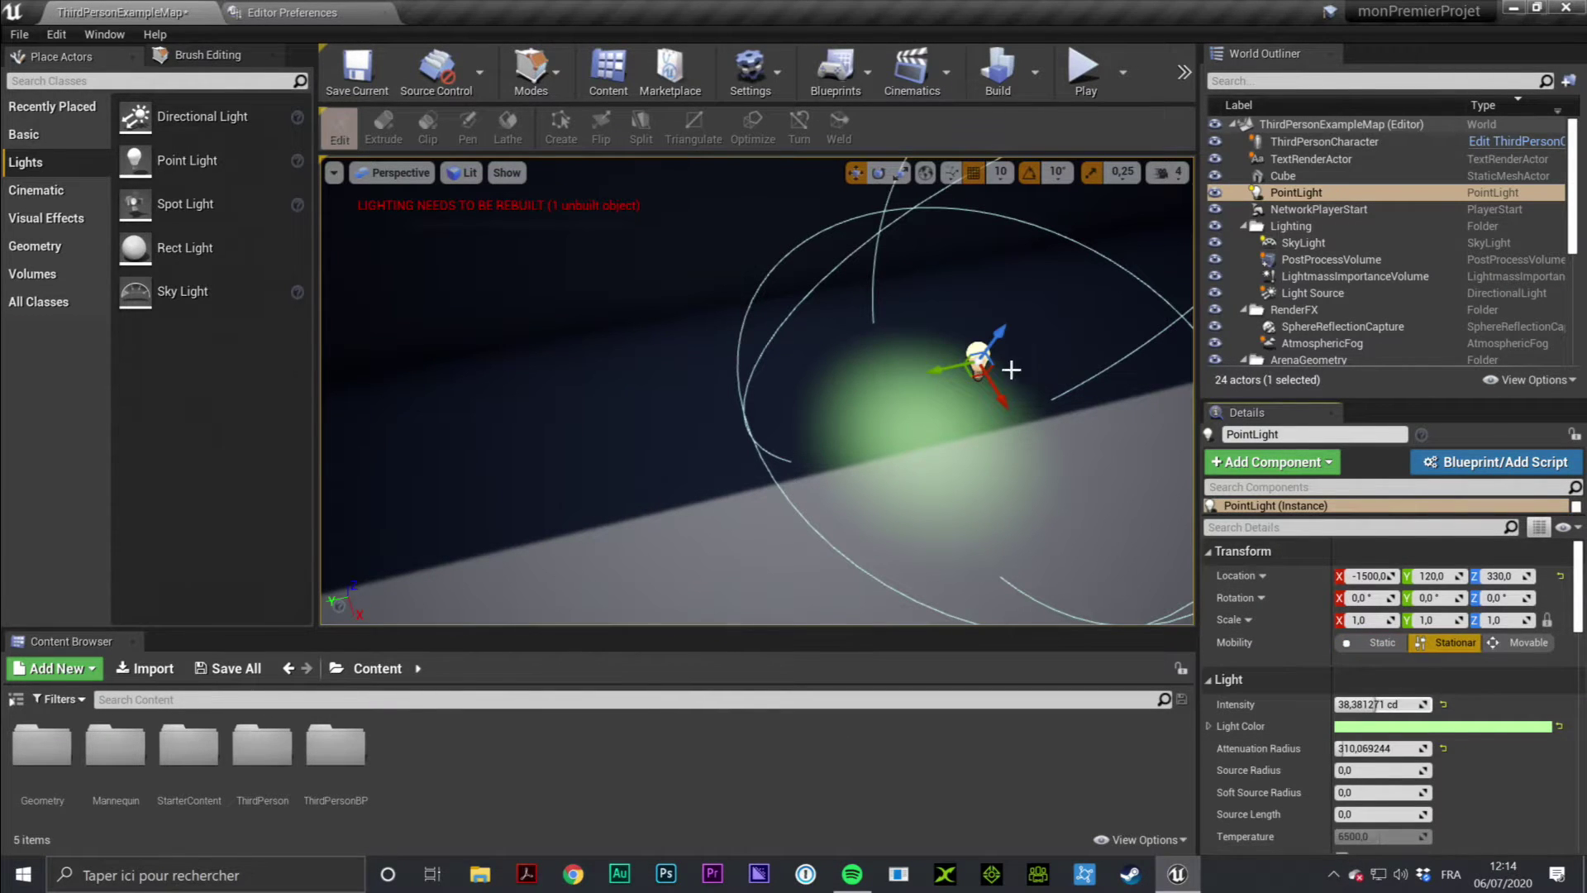
Slide the green point light to X -1380 and set its mobility to Static
{"action": "mouse_move", "coordinate": [1010, 370]}
{"action": "right_mouse_down"}
{"action": "mouse_move", "coordinate": [1075, 397]}
{"action": "mouse_move", "coordinate": [1058, 388]}
{"action": "right_mouse_up"}
{"action": "left_click_drag", "start_coordinate": [719, 334], "coordinate": [837, 338]}
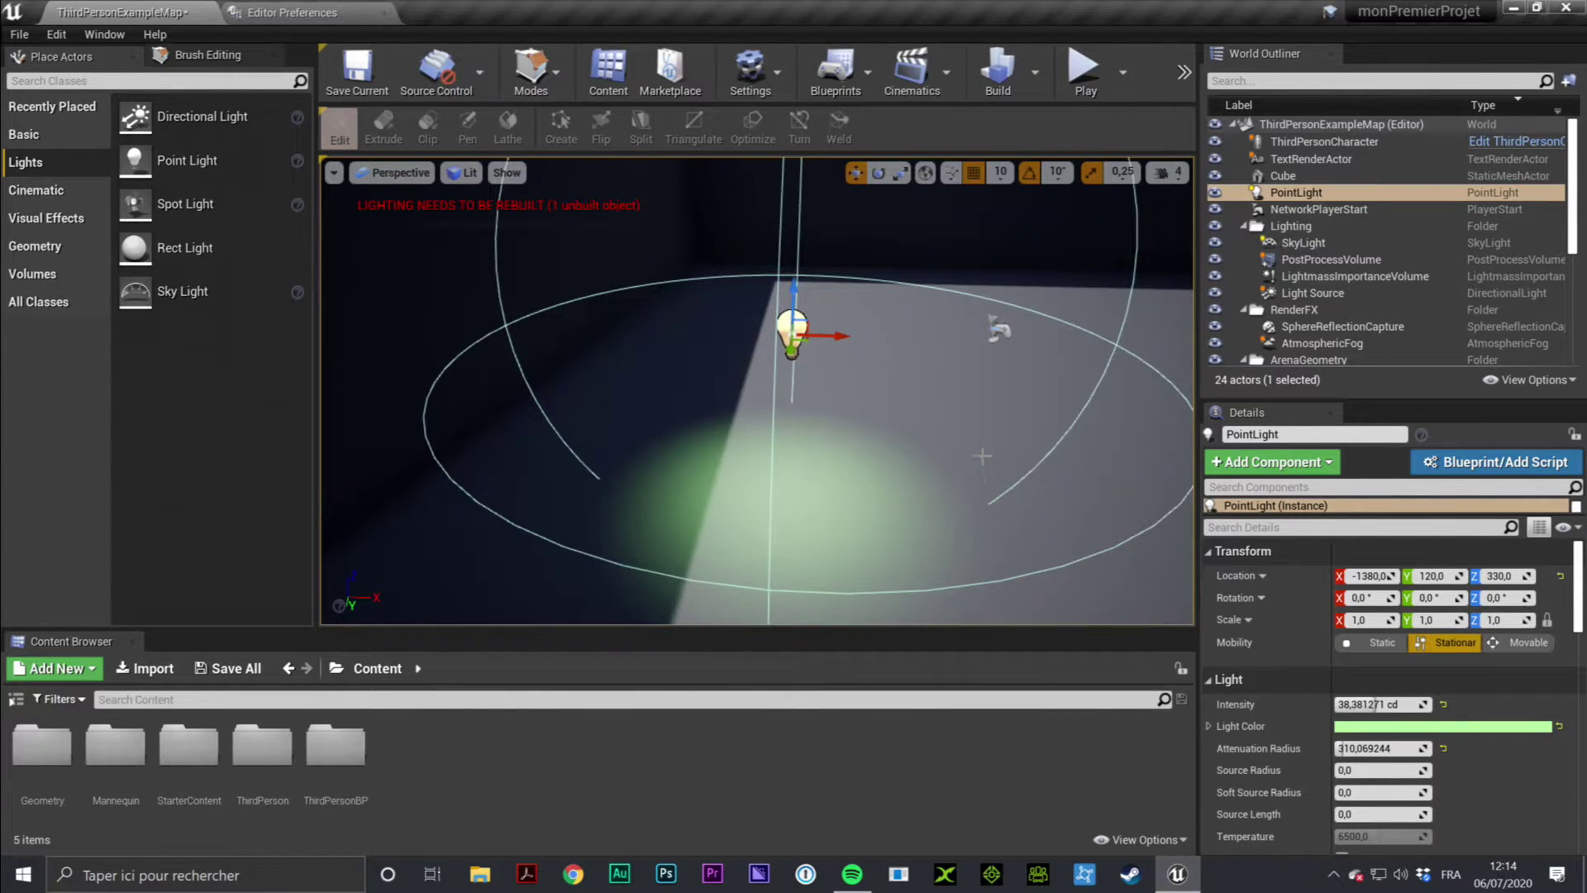
{"action": "left_click", "coordinate": [1392, 645]}
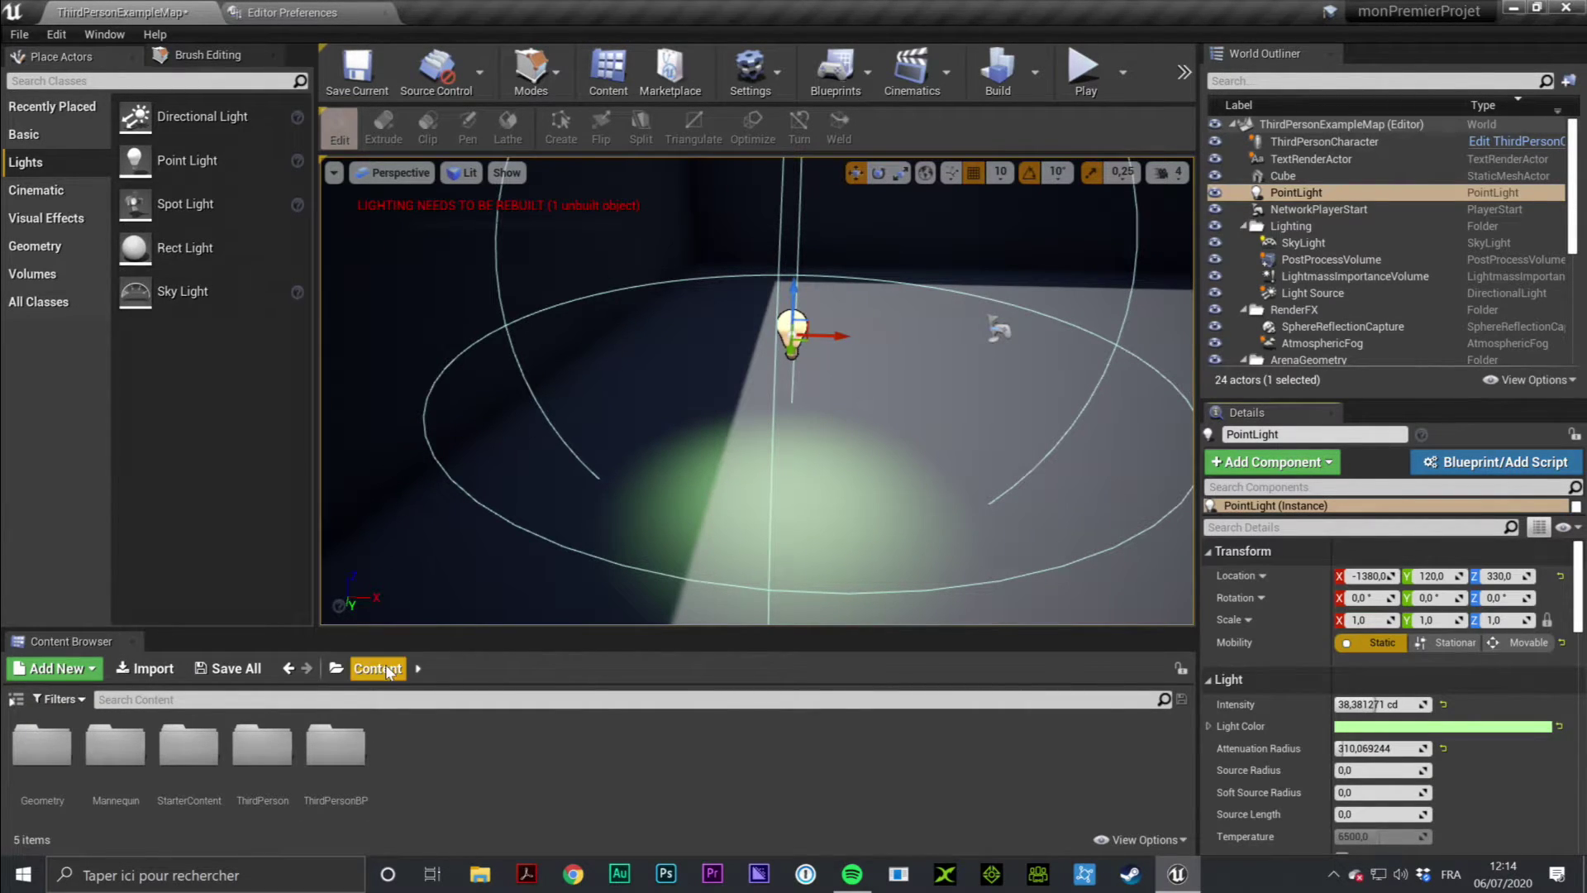
Place a cube under the green light, raise it to Z 180.44, and rebuild lighting
{"action": "left_click", "coordinate": [50, 134]}
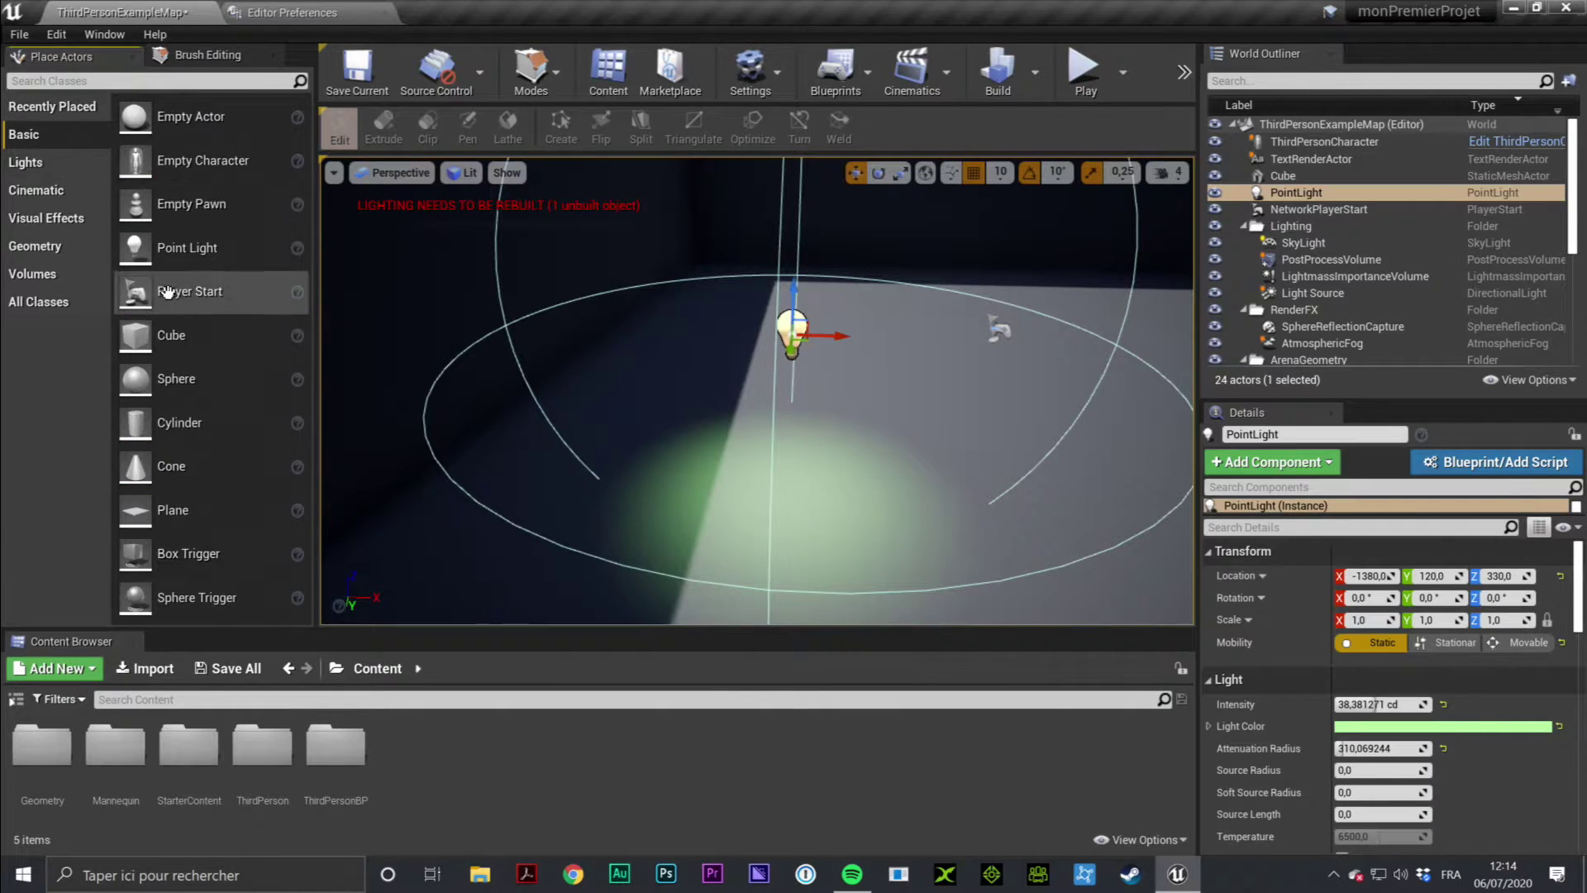
{"action": "mouse_move", "coordinate": [166, 334]}
{"action": "left_mouse_down"}
{"action": "mouse_move", "coordinate": [839, 531]}
{"action": "mouse_move", "coordinate": [859, 495]}
{"action": "left_mouse_up"}
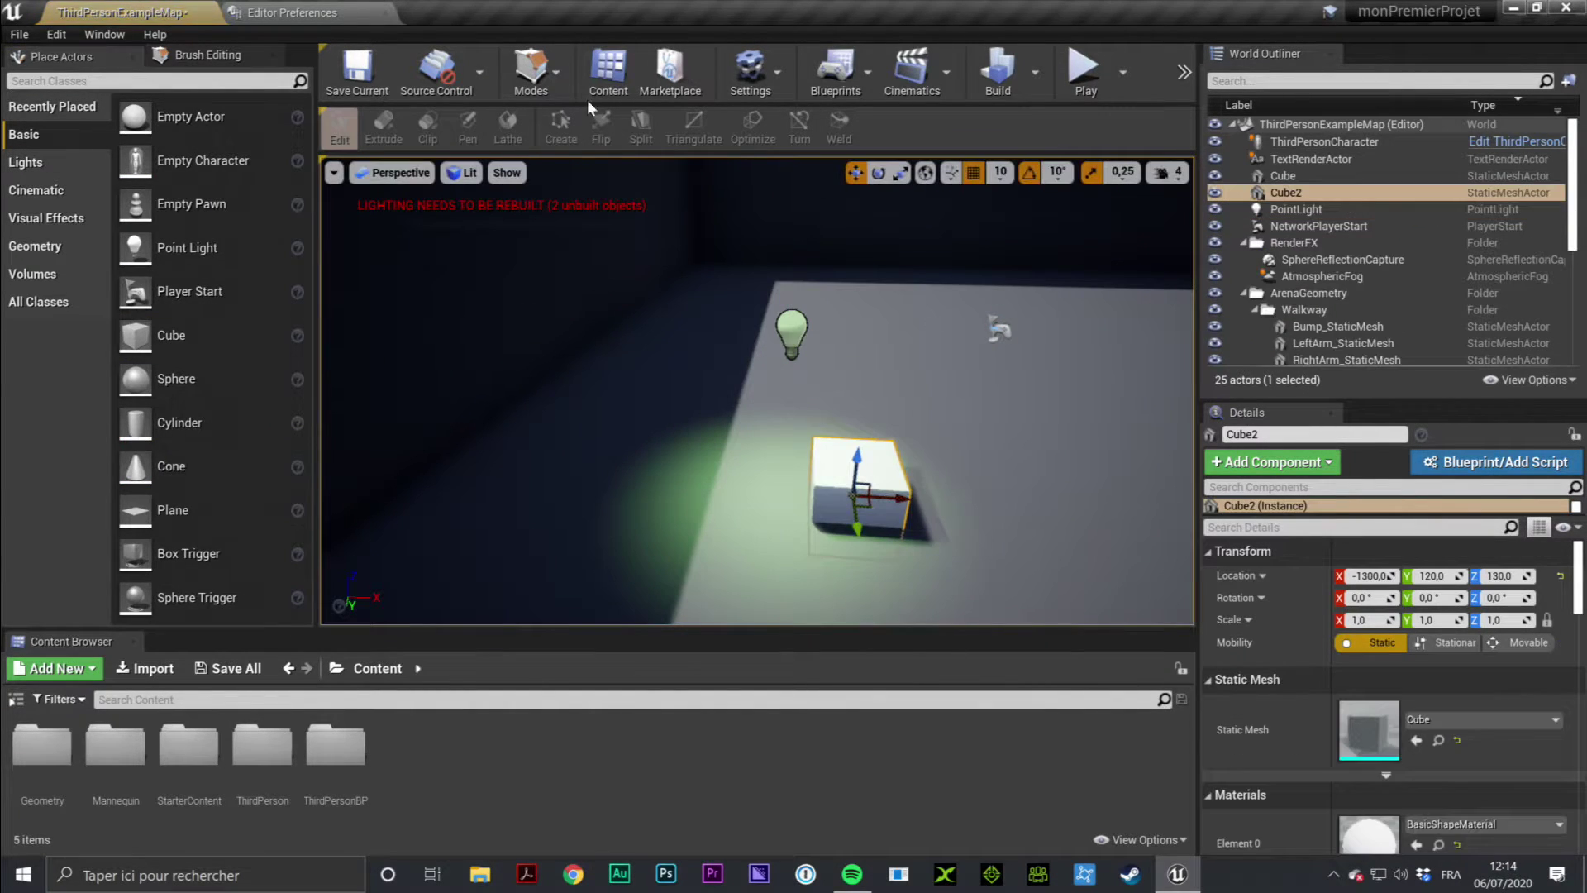
{"action": "left_click_drag", "start_coordinate": [857, 460], "coordinate": [857, 417]}
{"action": "left_click", "coordinate": [997, 73]}
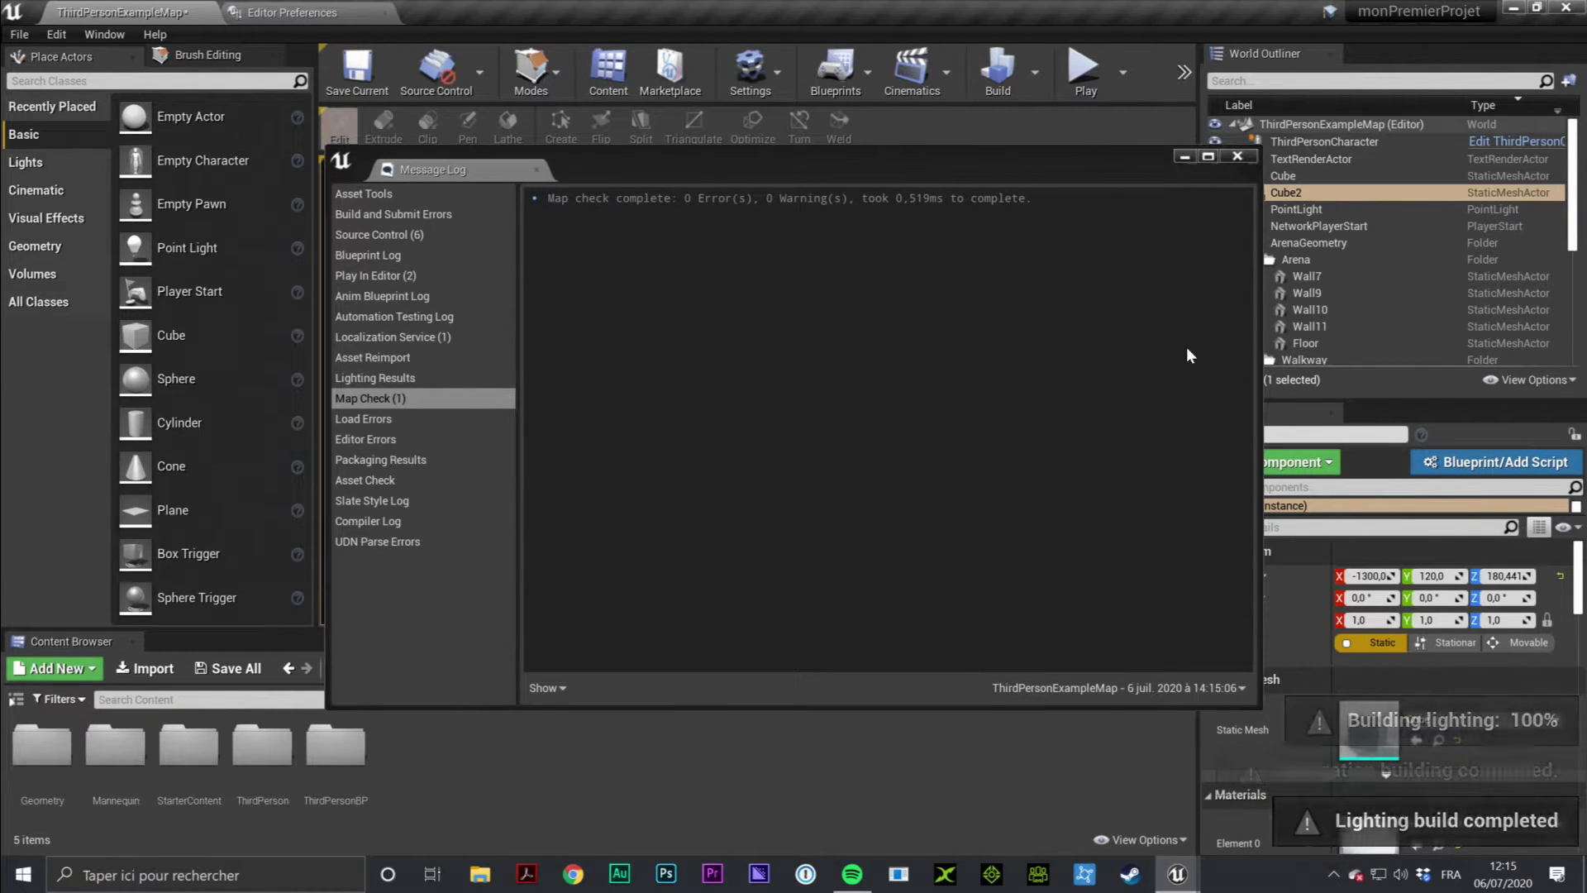
{"action": "left_click", "coordinate": [1239, 156]}
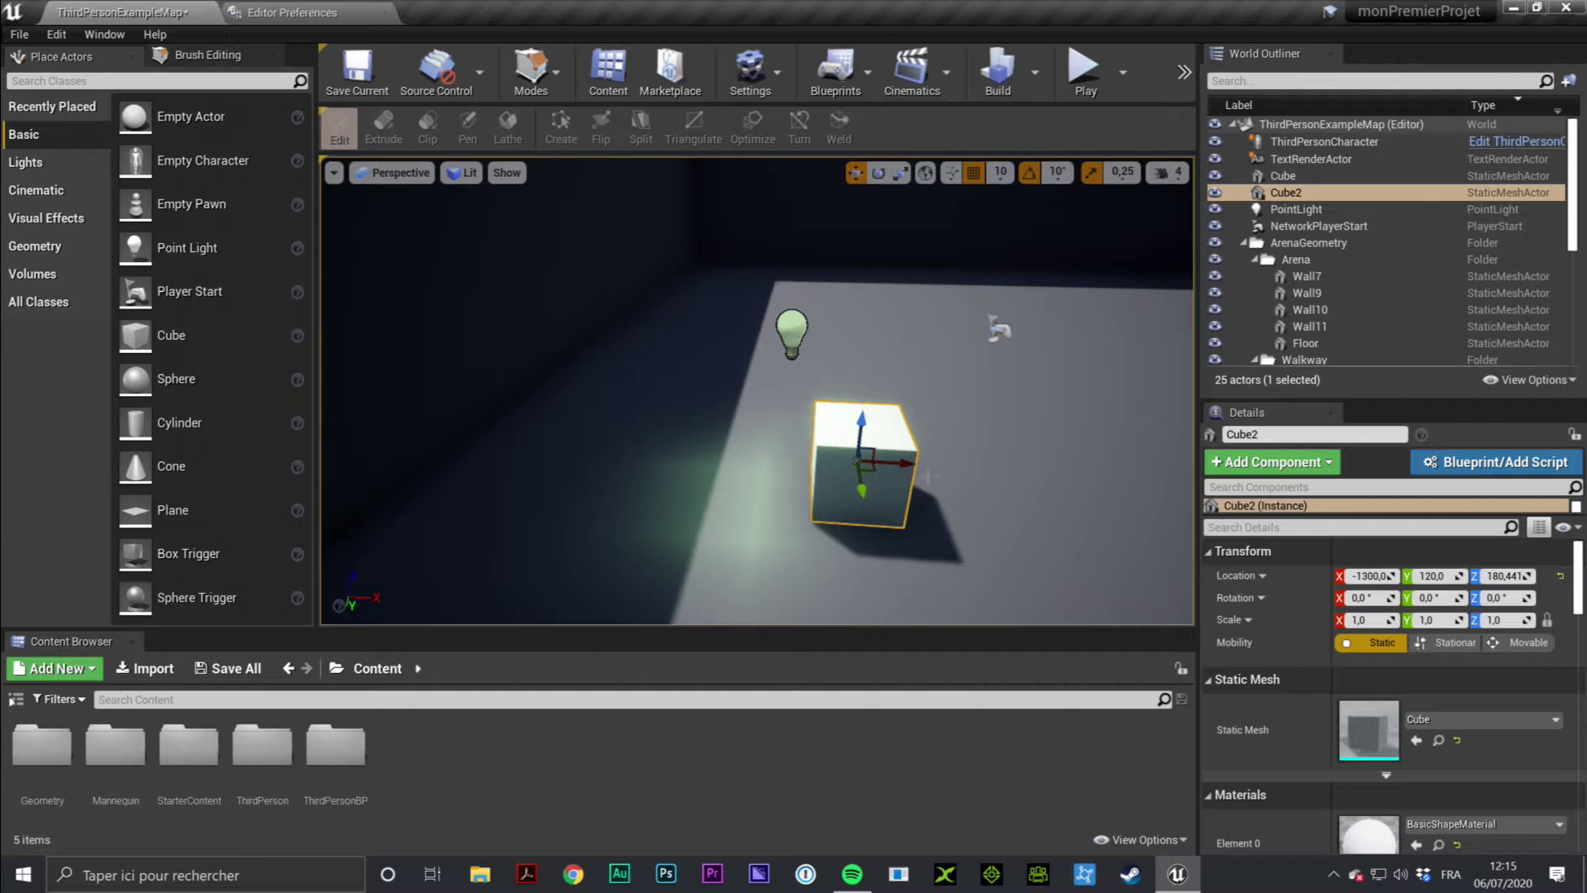
Play the level and run the character around the green-lit cube, then eject with F8
{"action": "left_click", "coordinate": [1083, 70]}
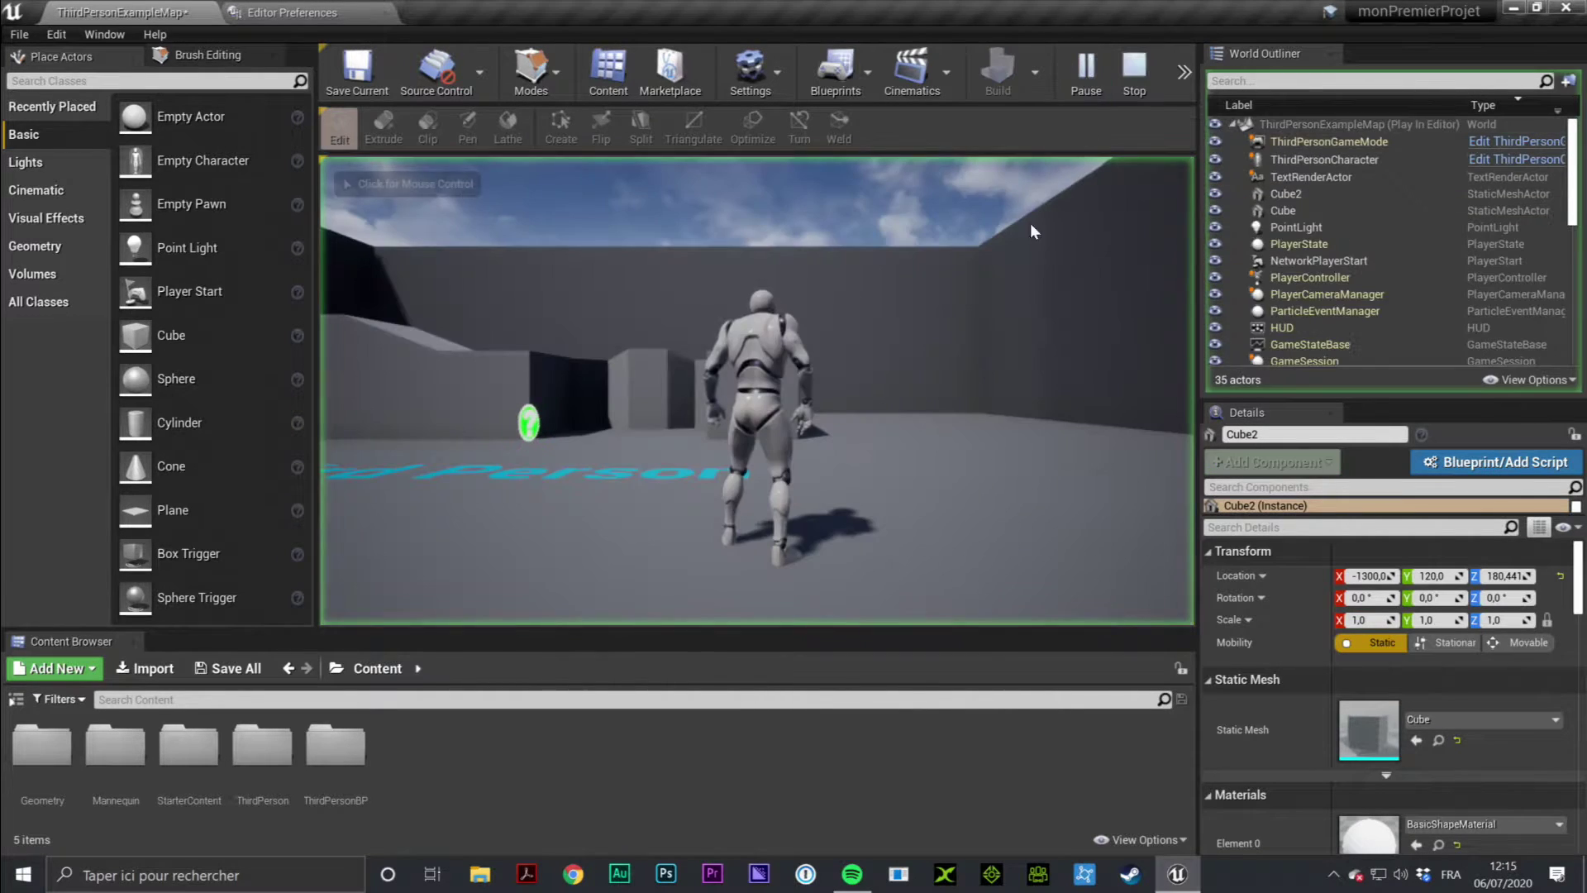
{"action": "key", "text": "w"}
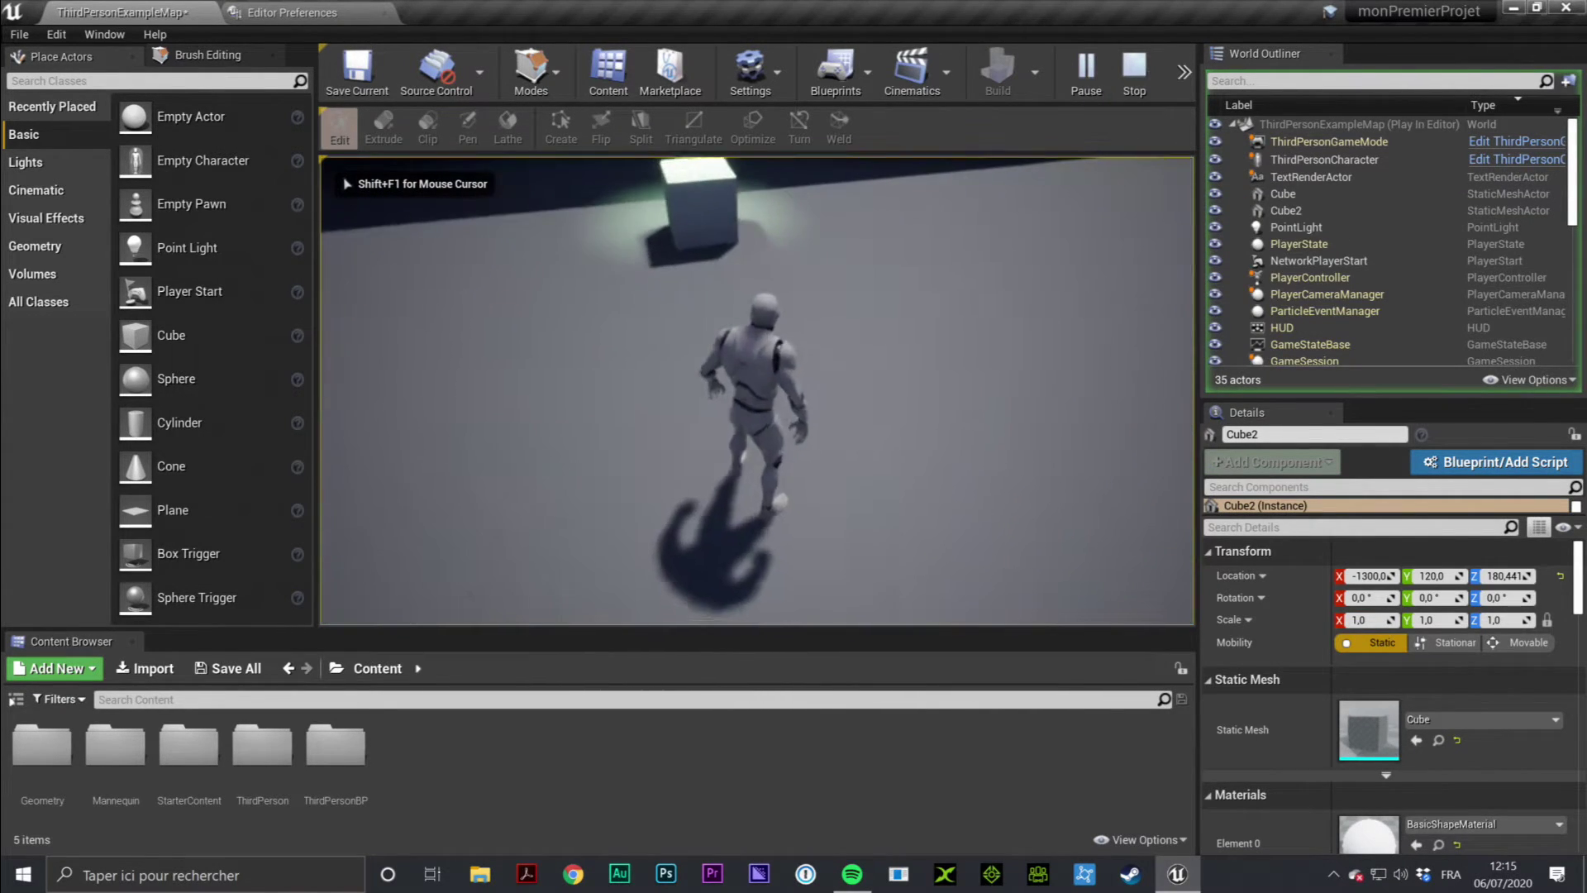
{"action": "key", "text": "w"}
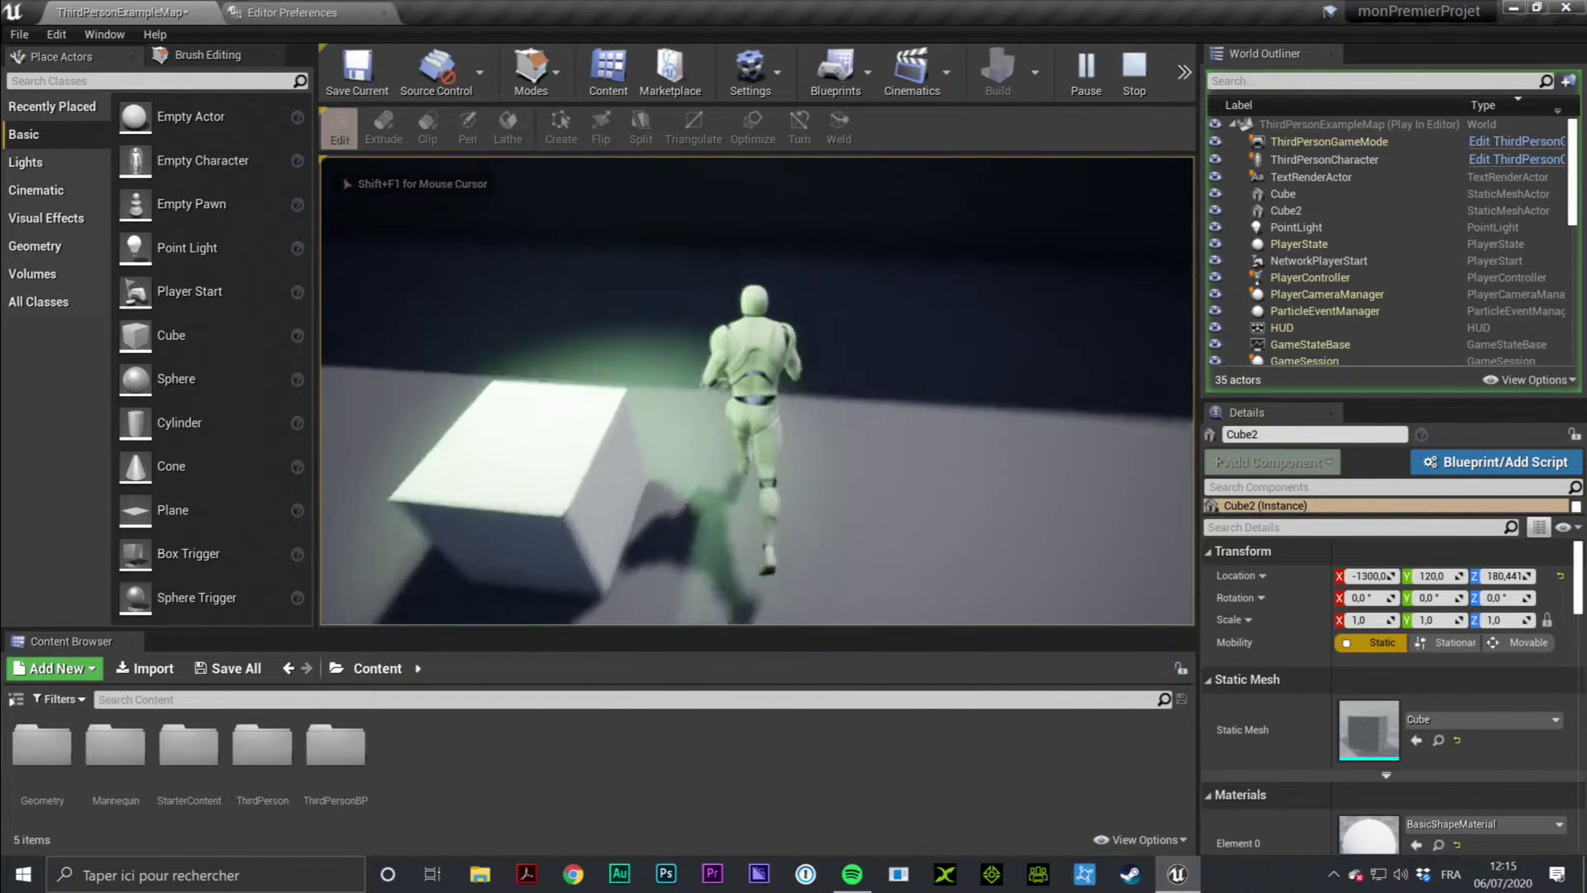
{"action": "key", "text": "w"}
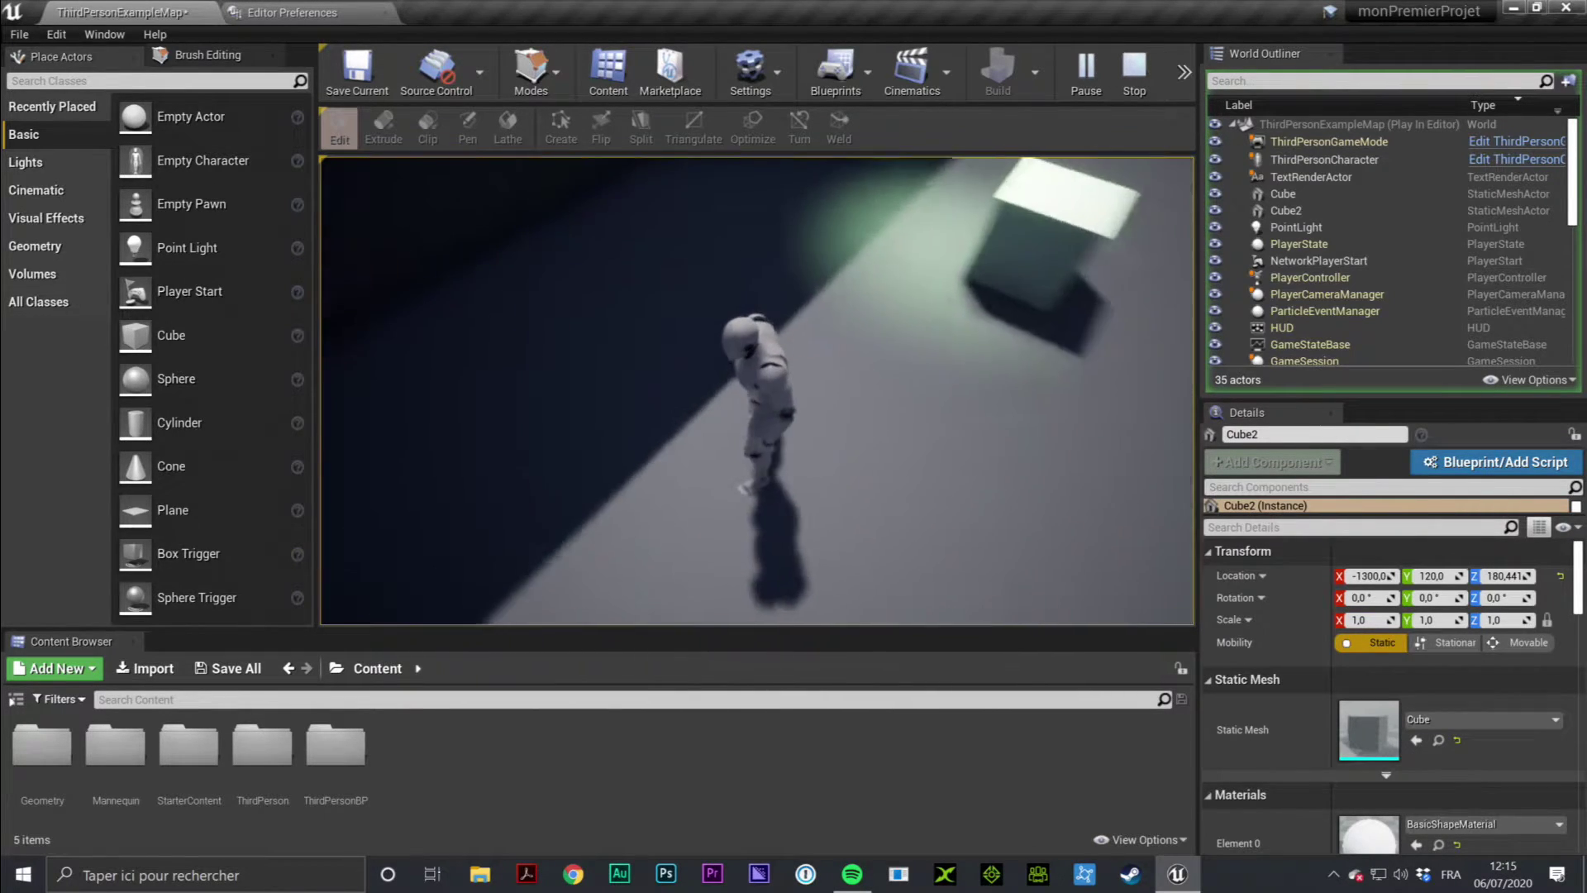
{"action": "key", "text": "w"}
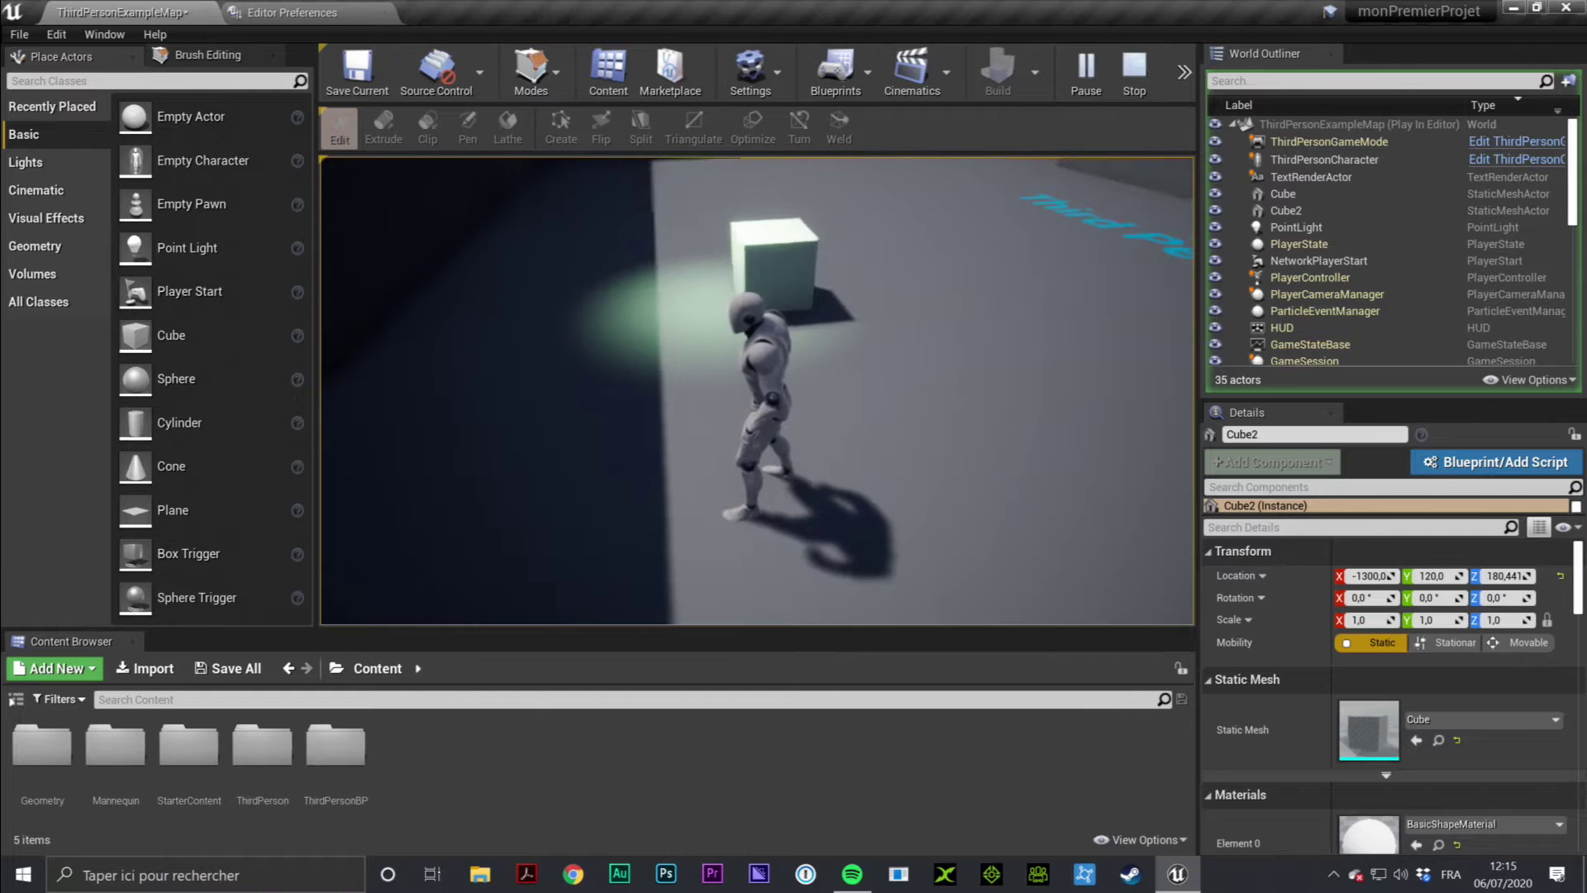
{"action": "key", "text": "w"}
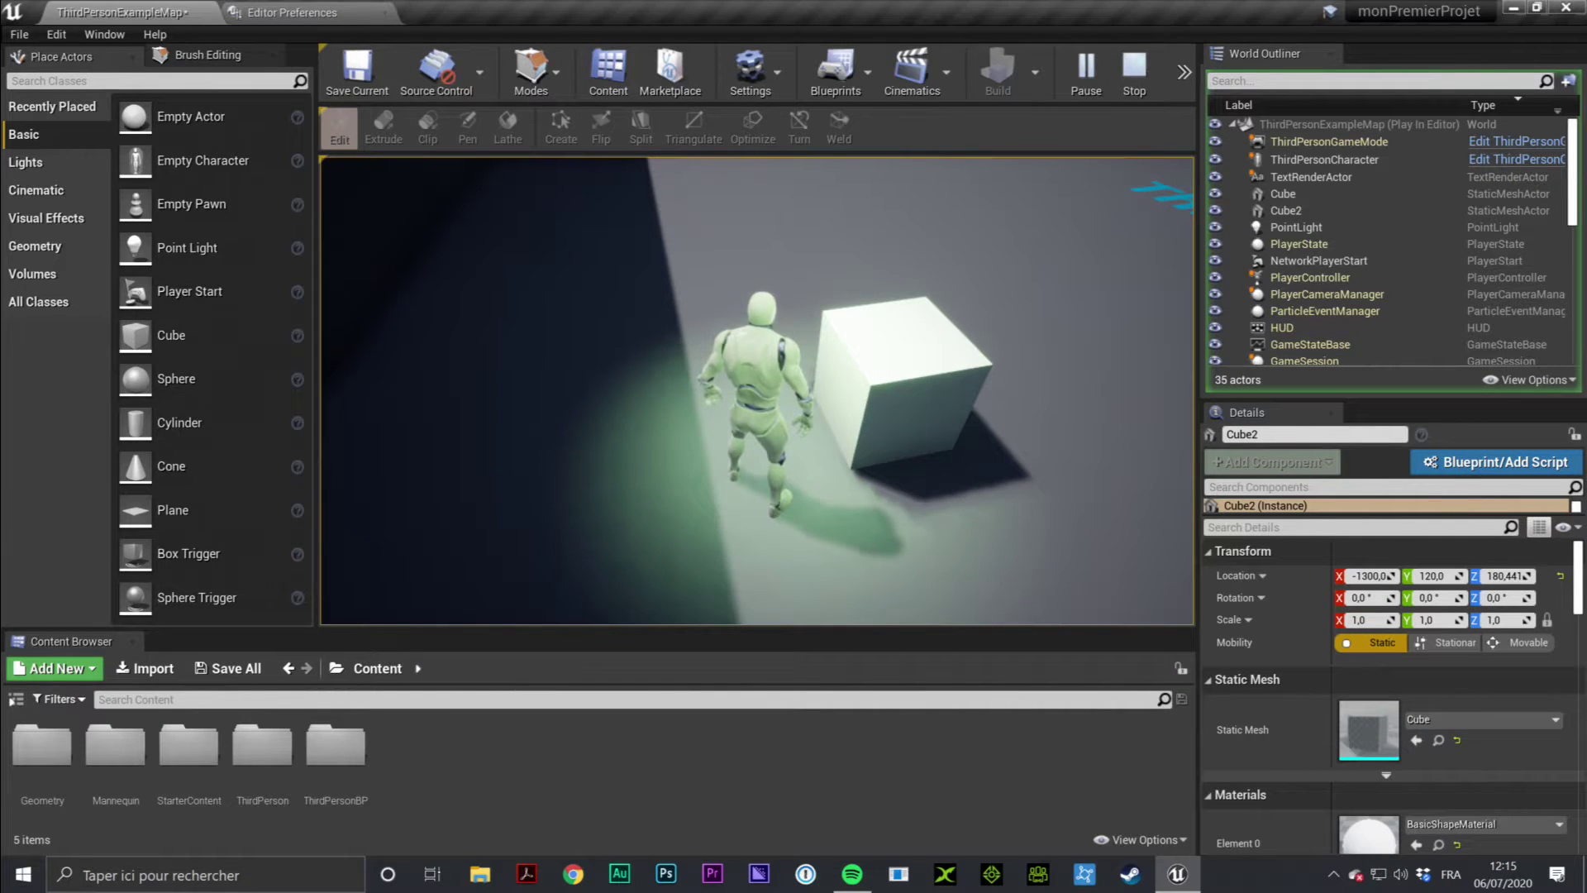
{"action": "key", "text": "w"}
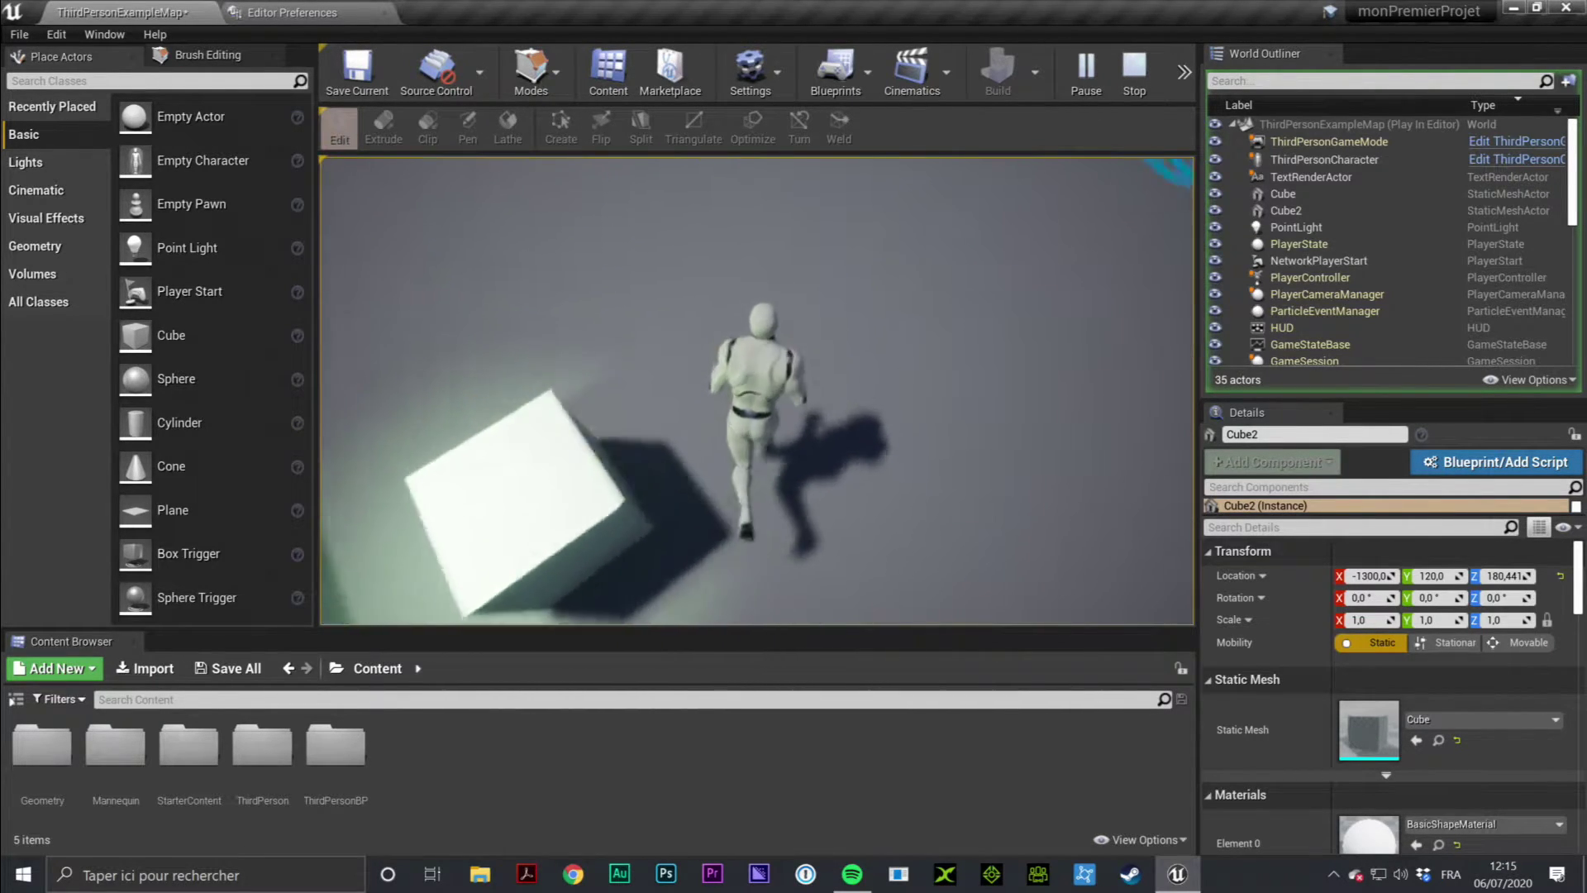
{"action": "key", "text": "w"}
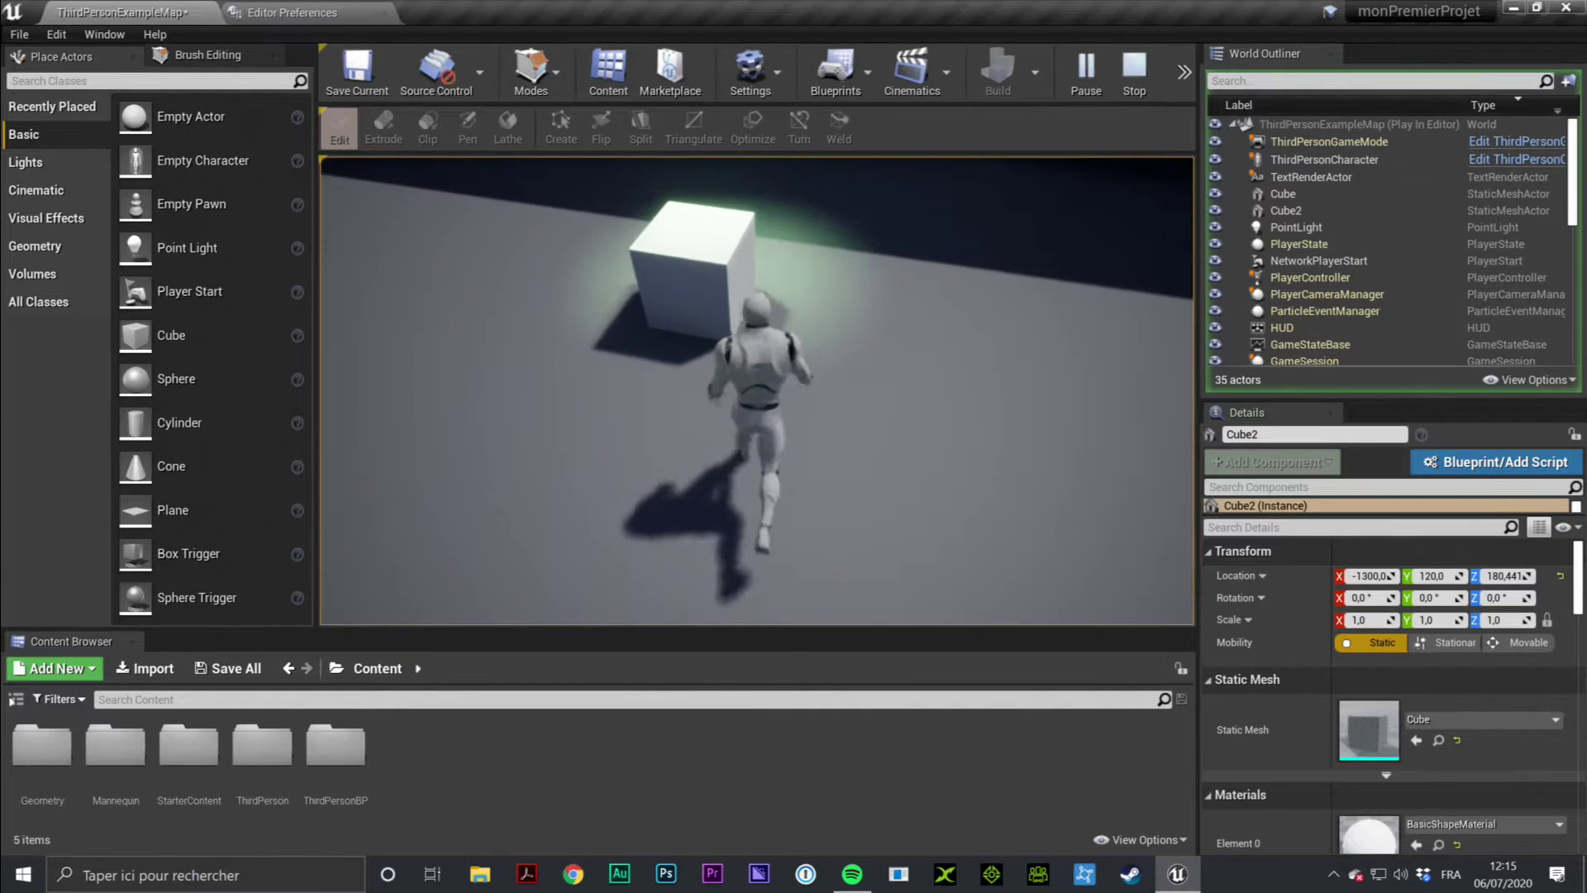
{"action": "key", "text": "s"}
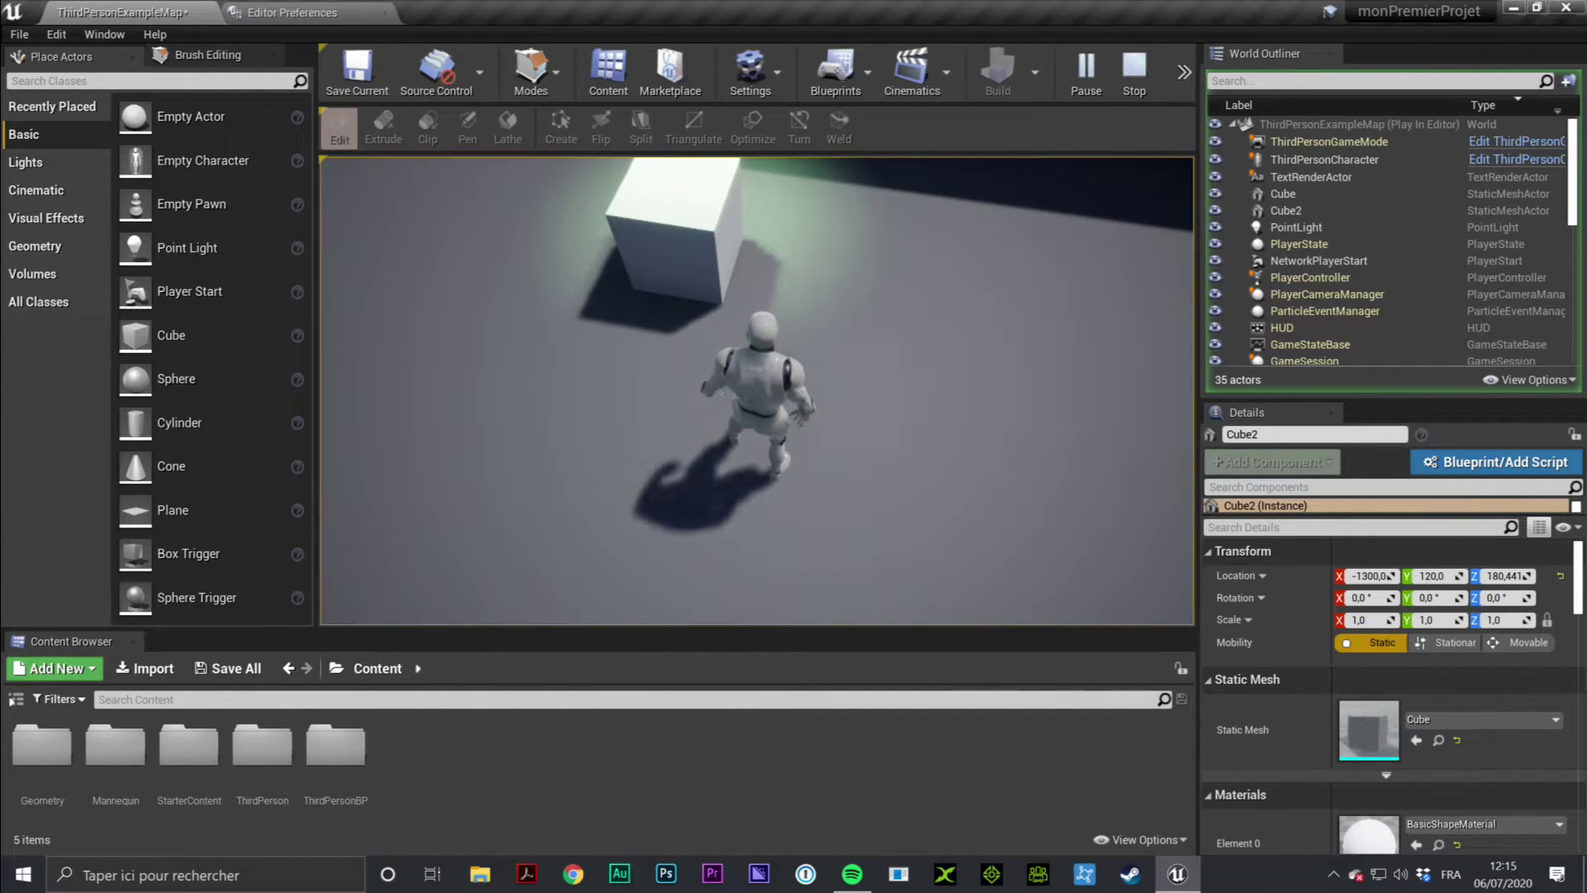
{"action": "key", "text": "F8"}
Fly the free camera around the cube and character to view their floor shadows
{"action": "right_click_drag", "start_coordinate": [741, 280], "coordinate": [690, 315]}
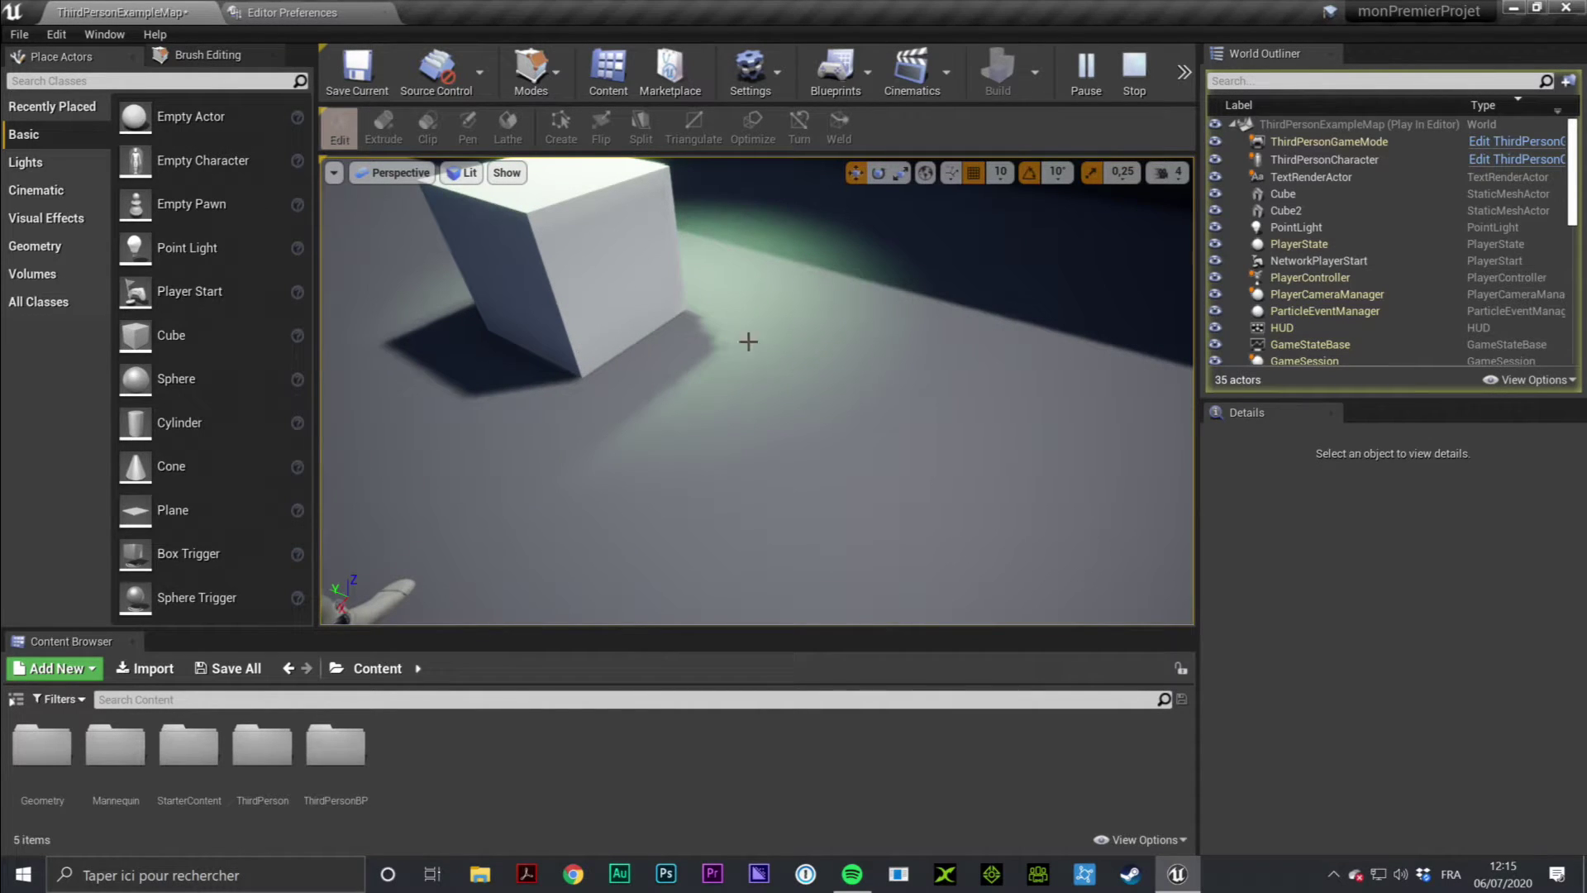
{"action": "right_click_drag", "start_coordinate": [595, 397], "coordinate": [835, 318]}
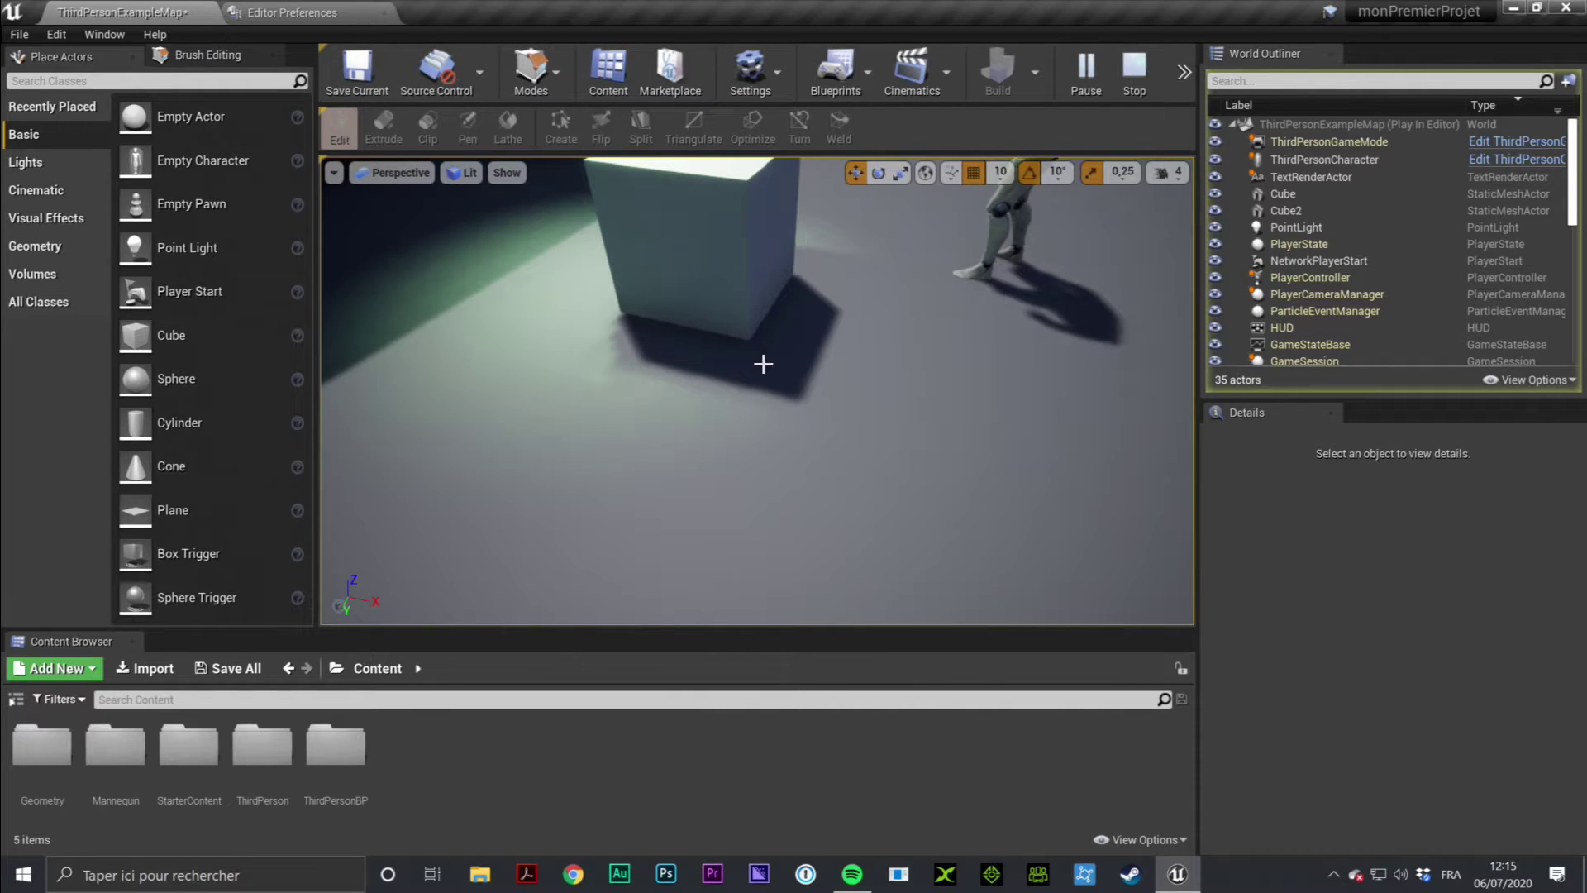
{"action": "right_click_drag", "start_coordinate": [802, 325], "coordinate": [701, 310]}
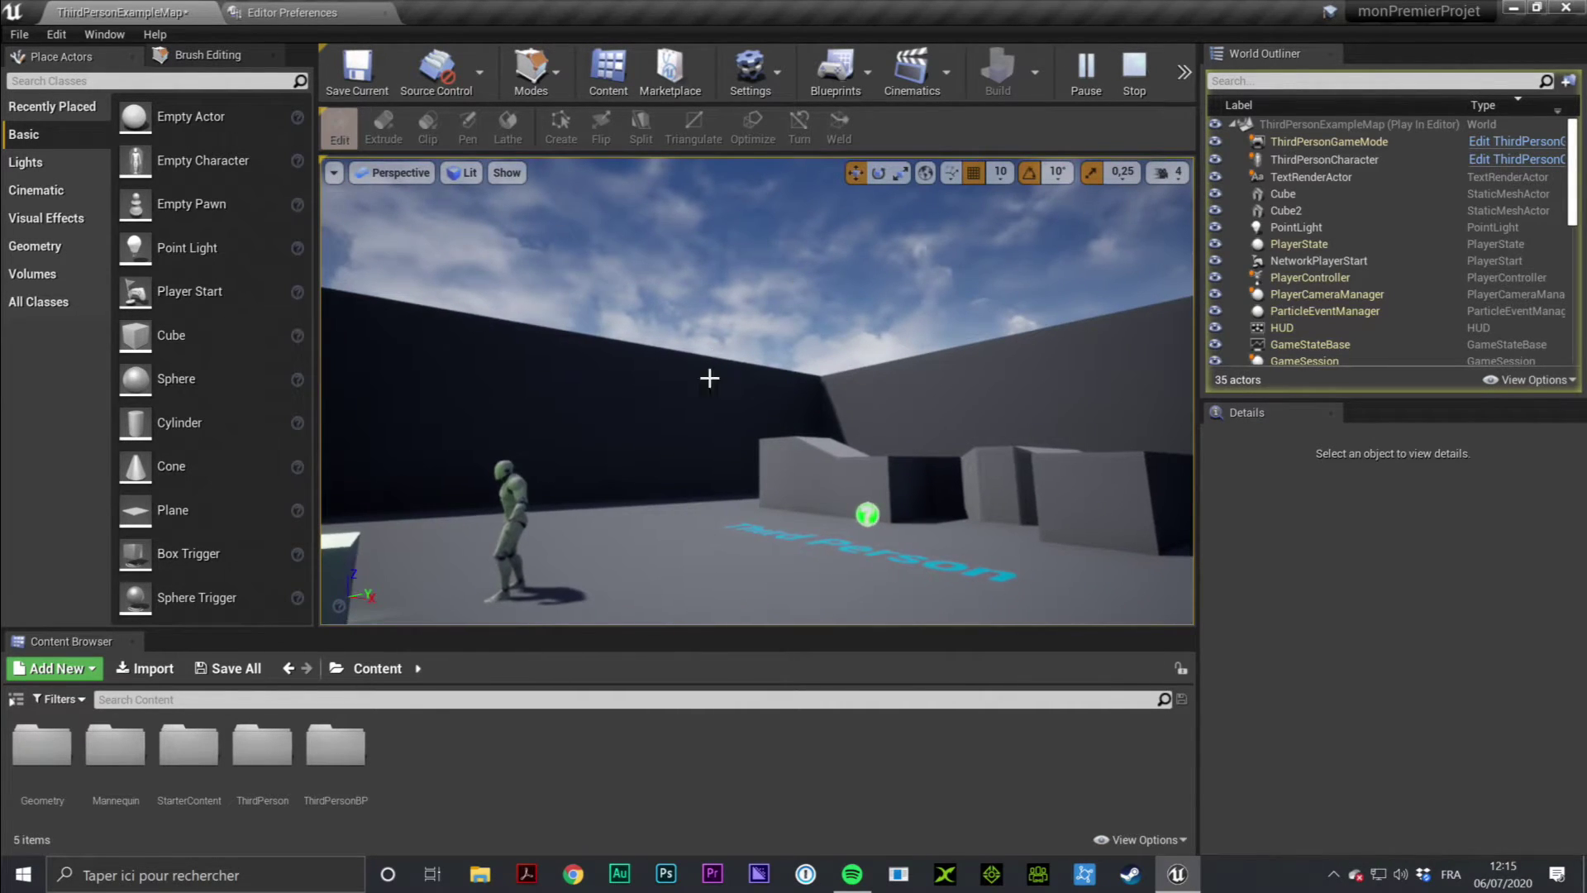
{"action": "right_click_drag", "start_coordinate": [675, 384], "coordinate": [694, 465]}
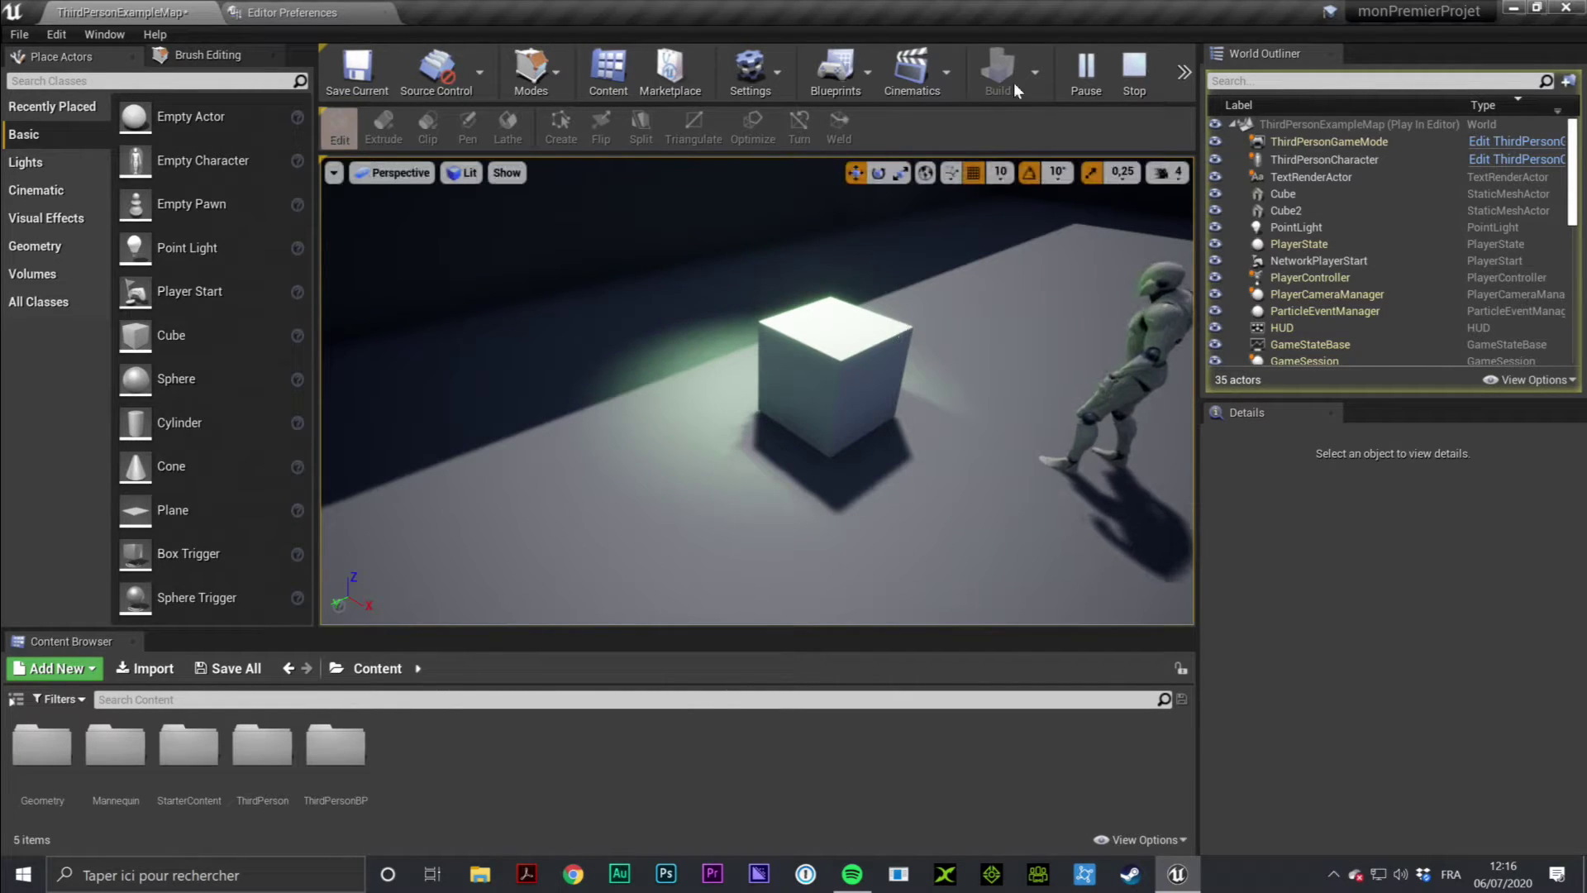
Stop play and set both Cube2 and the green PointLight to Stationary mobility
{"action": "left_click", "coordinate": [1134, 74]}
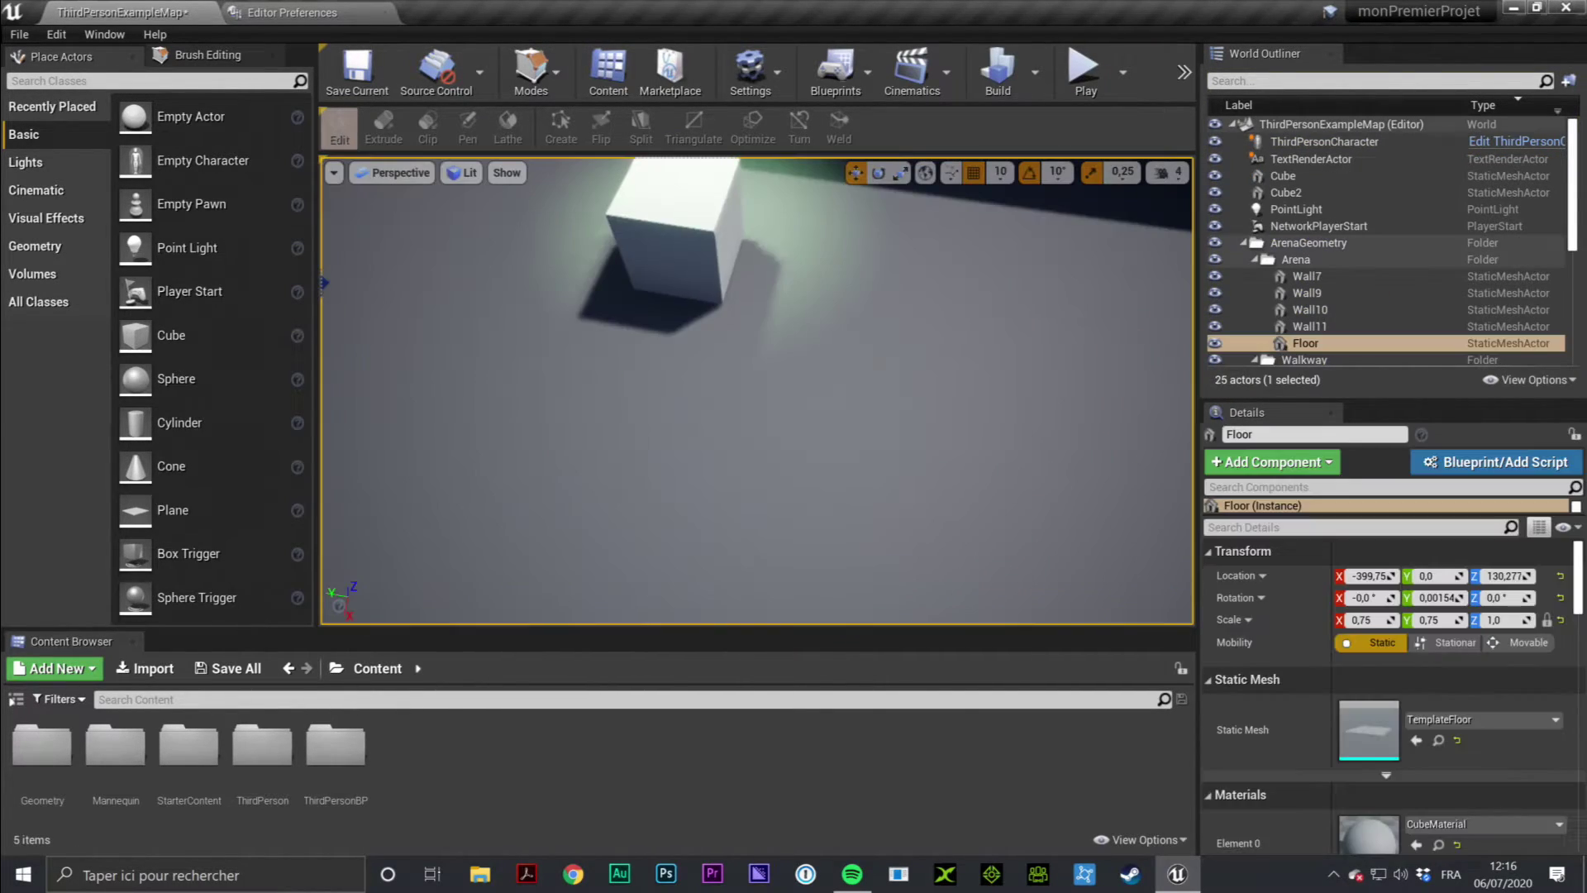
{"action": "left_click", "coordinate": [835, 344]}
{"action": "key", "text": "f"}
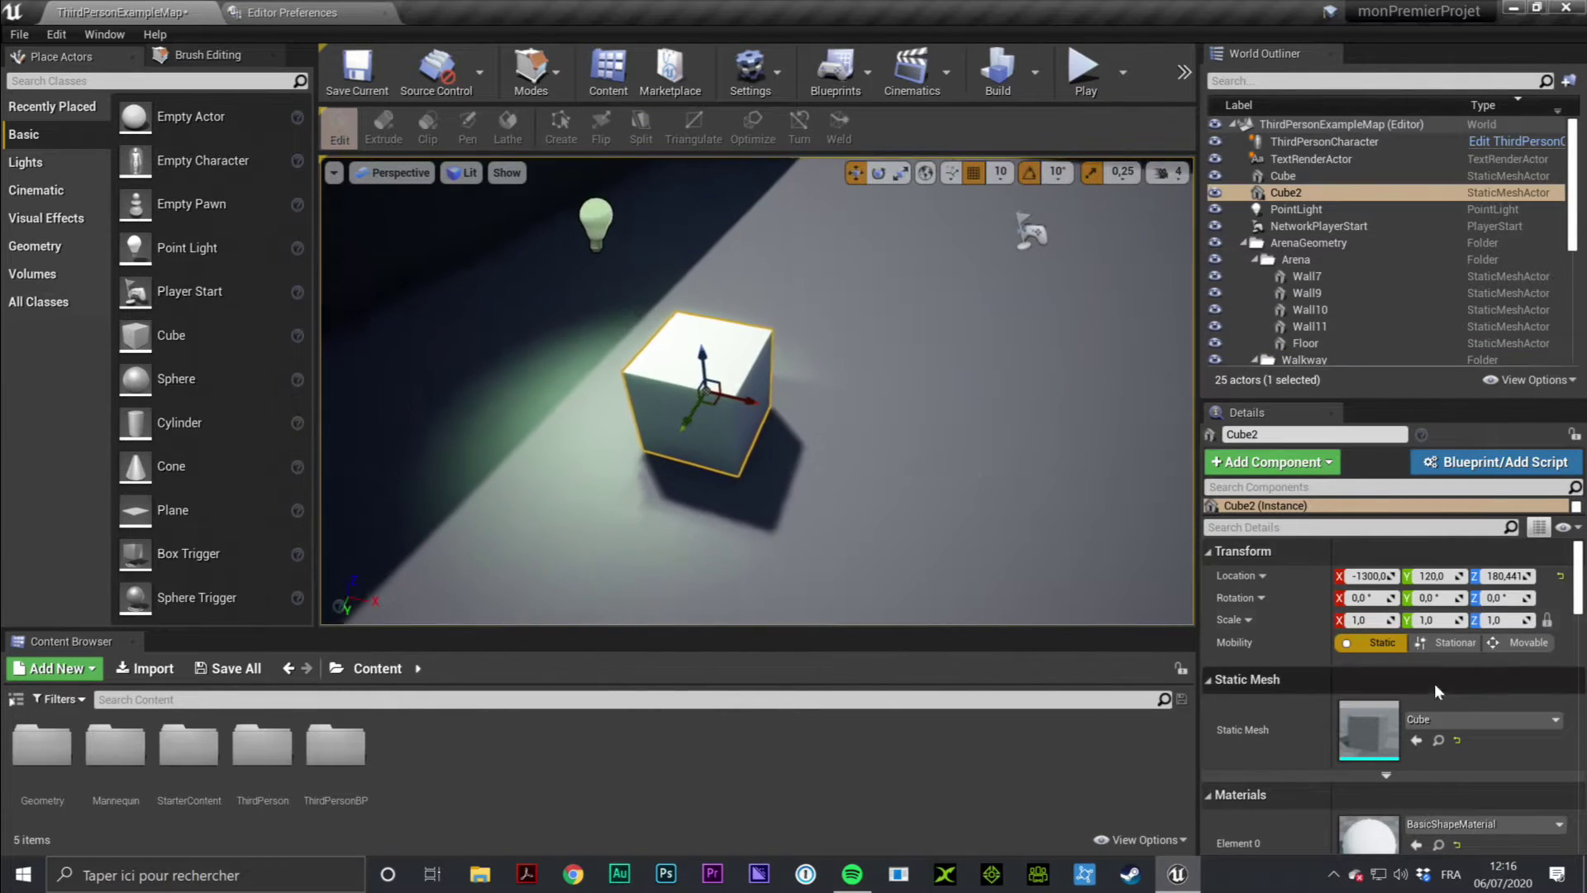
{"action": "left_click", "coordinate": [1443, 643]}
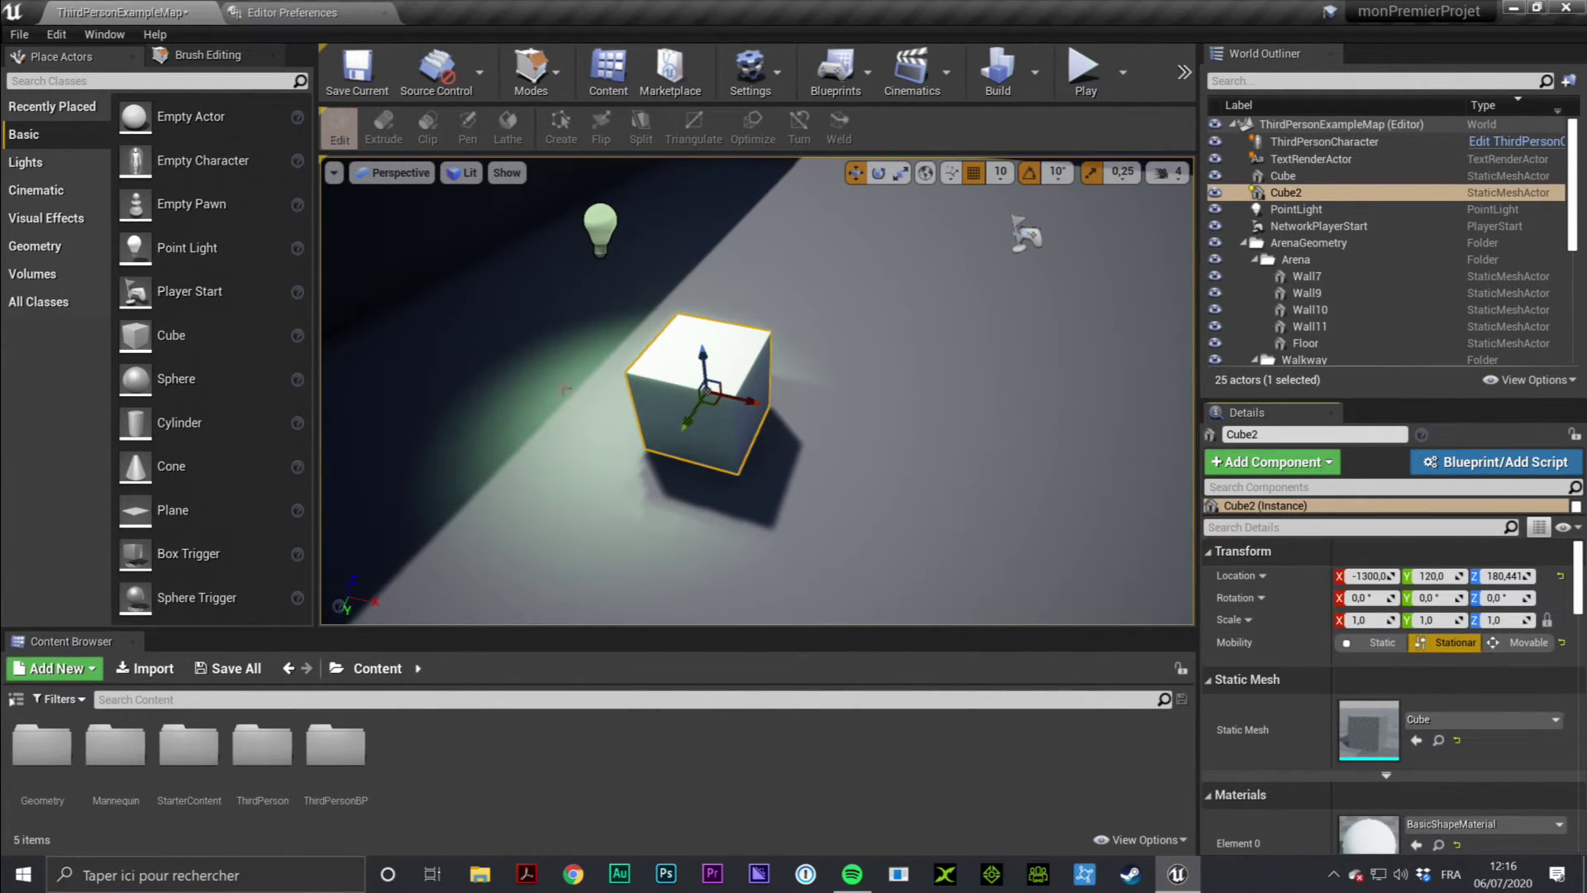
{"action": "left_click", "coordinate": [599, 219]}
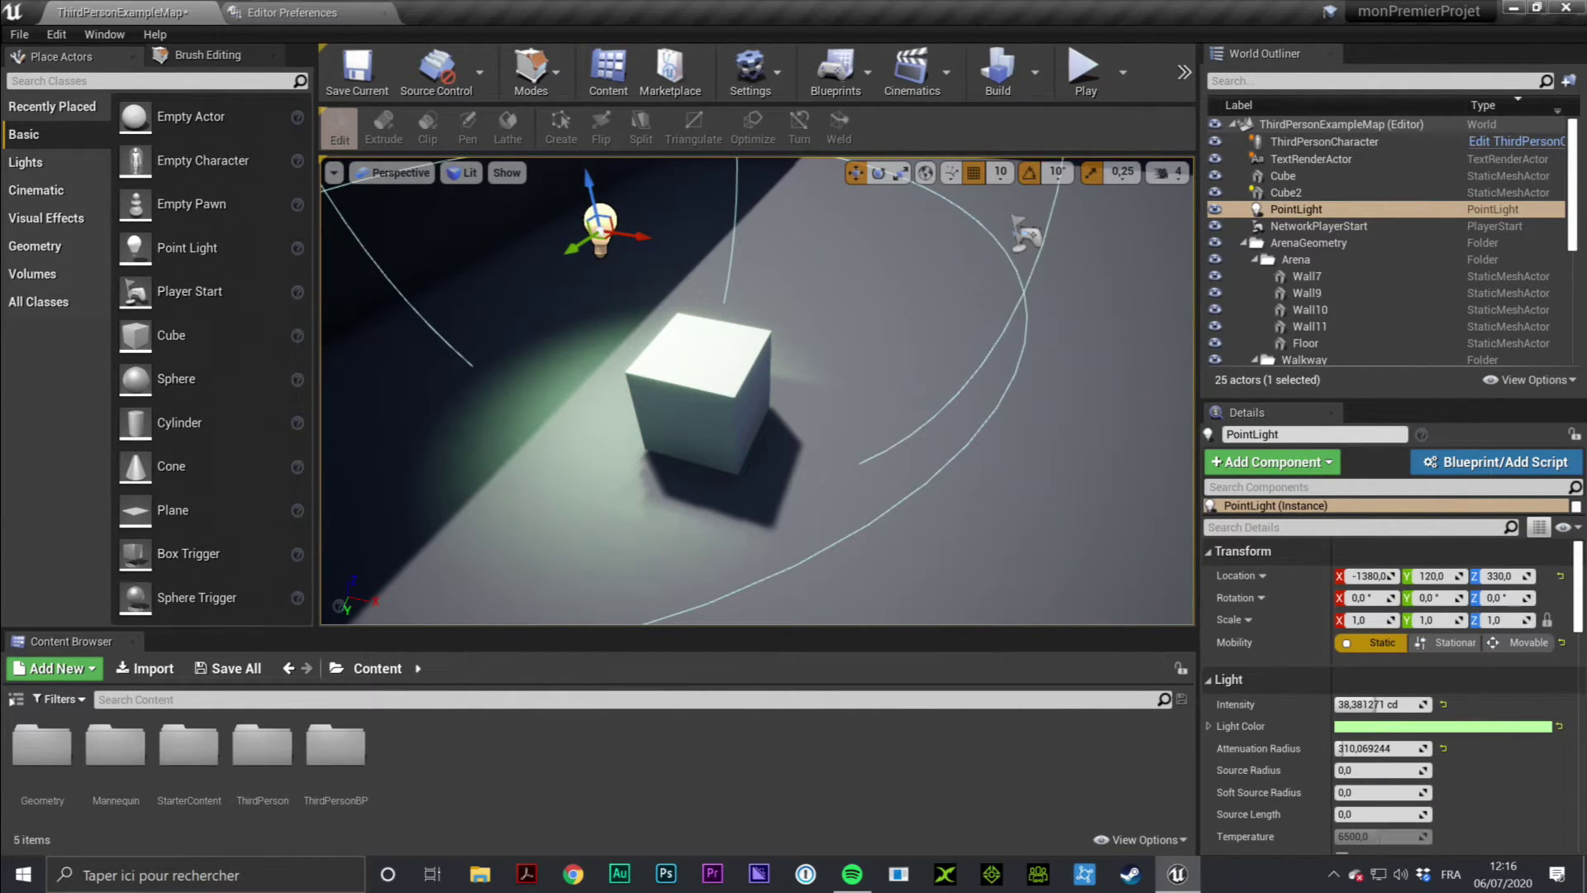
{"action": "left_click", "coordinate": [1447, 642]}
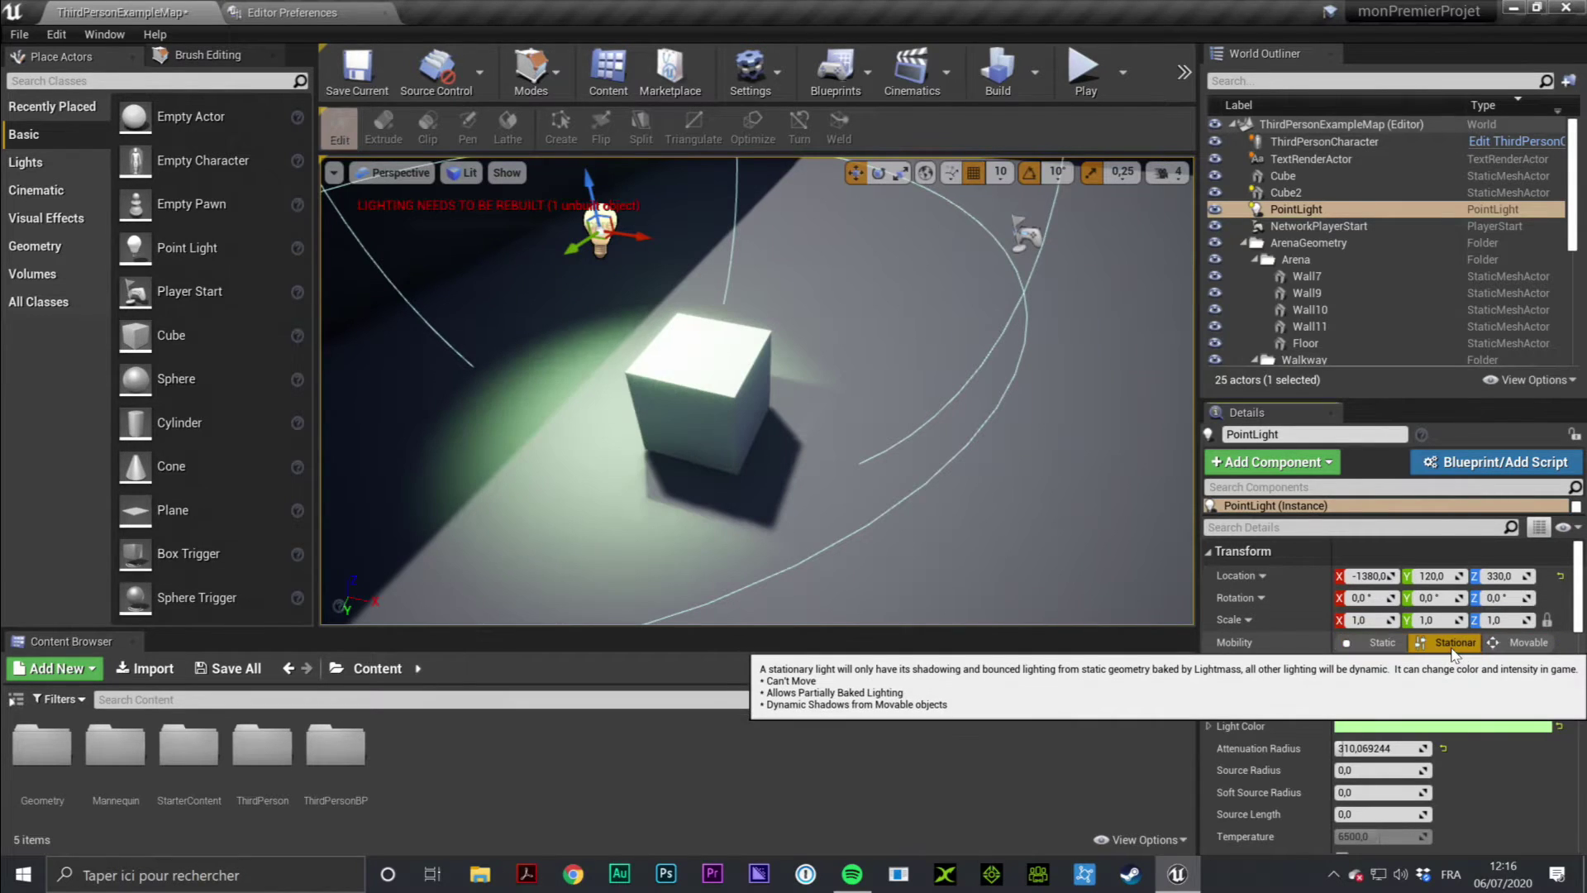
Rebuild lighting for the Stationary setup and start a new play session
{"action": "left_click", "coordinate": [1014, 70]}
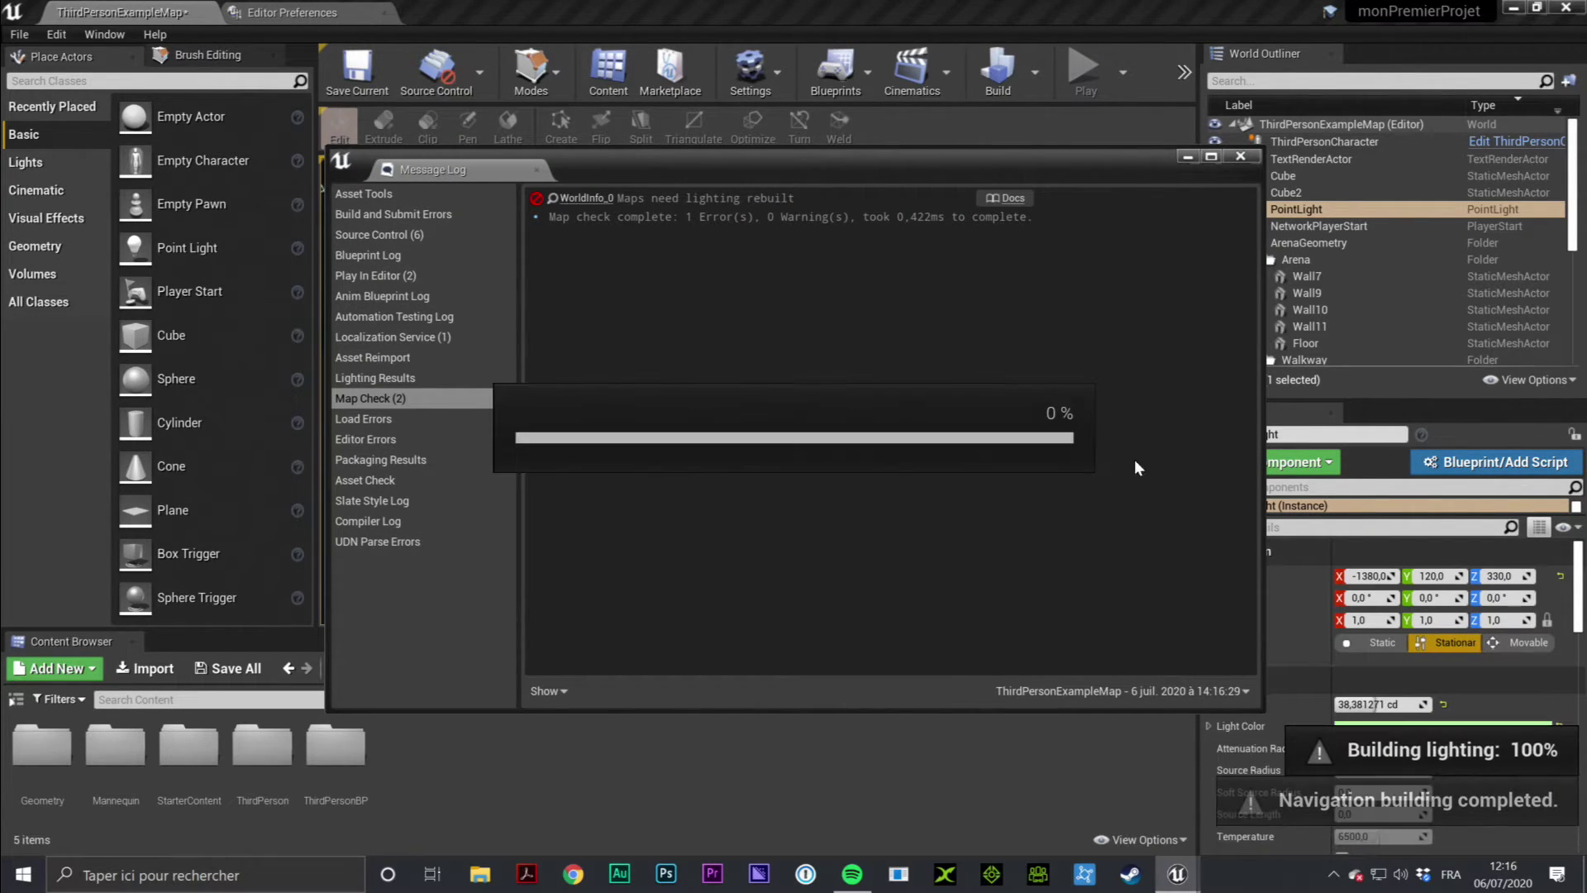
{"action": "left_click", "coordinate": [1241, 155]}
{"action": "left_click", "coordinate": [1083, 70]}
Run the character alongside the glowing cube, then end the play test with Esc
{"action": "left_click", "coordinate": [1004, 250]}
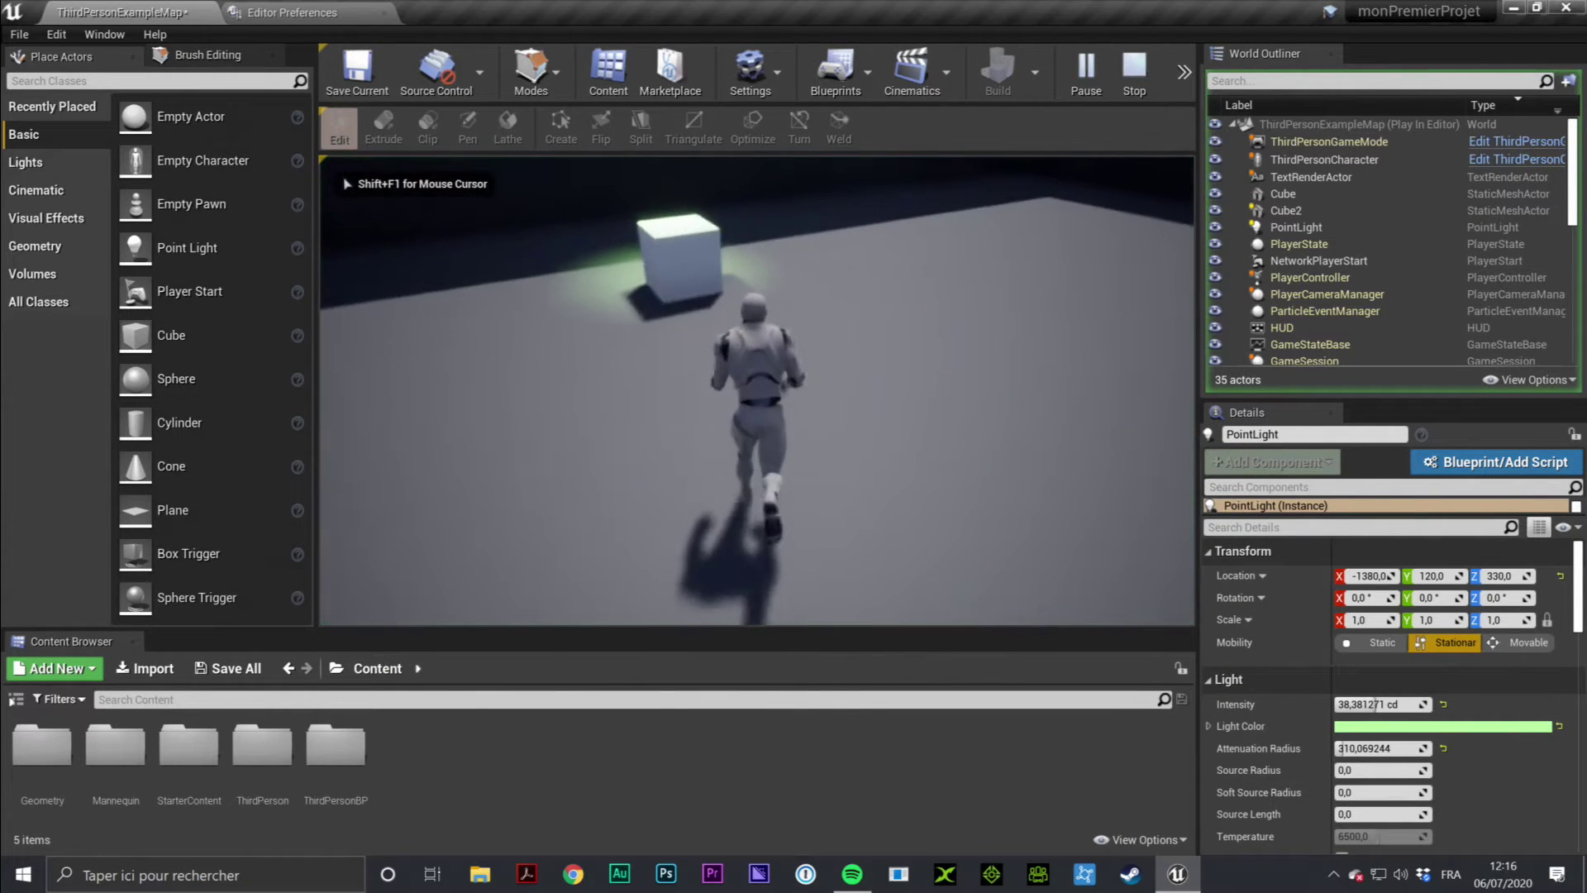
{"action": "key", "text": "w"}
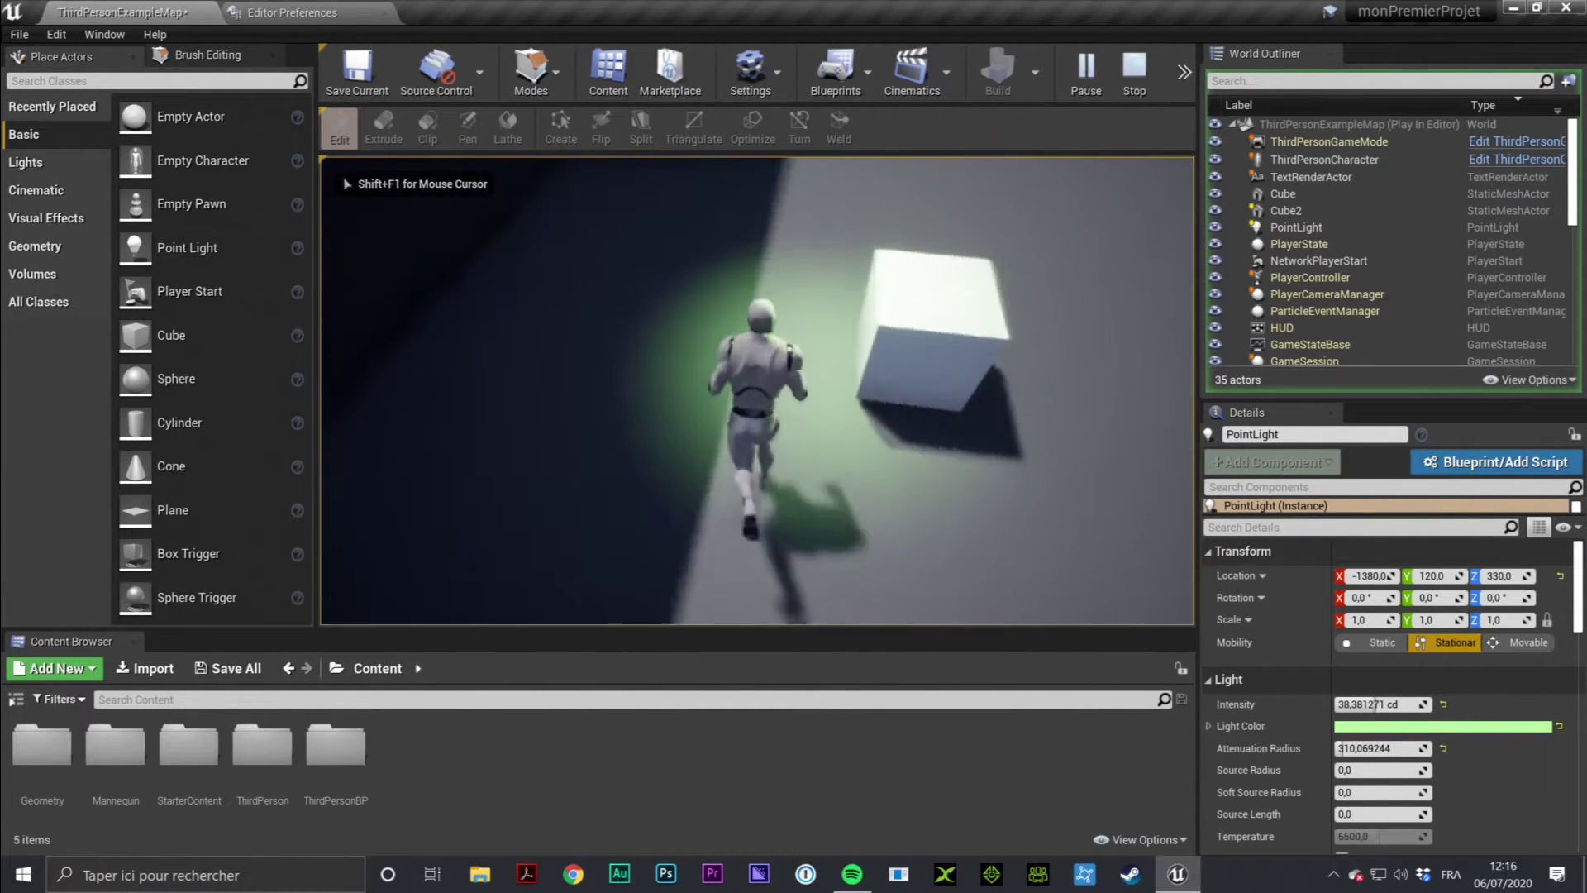
{"action": "key", "text": "w"}
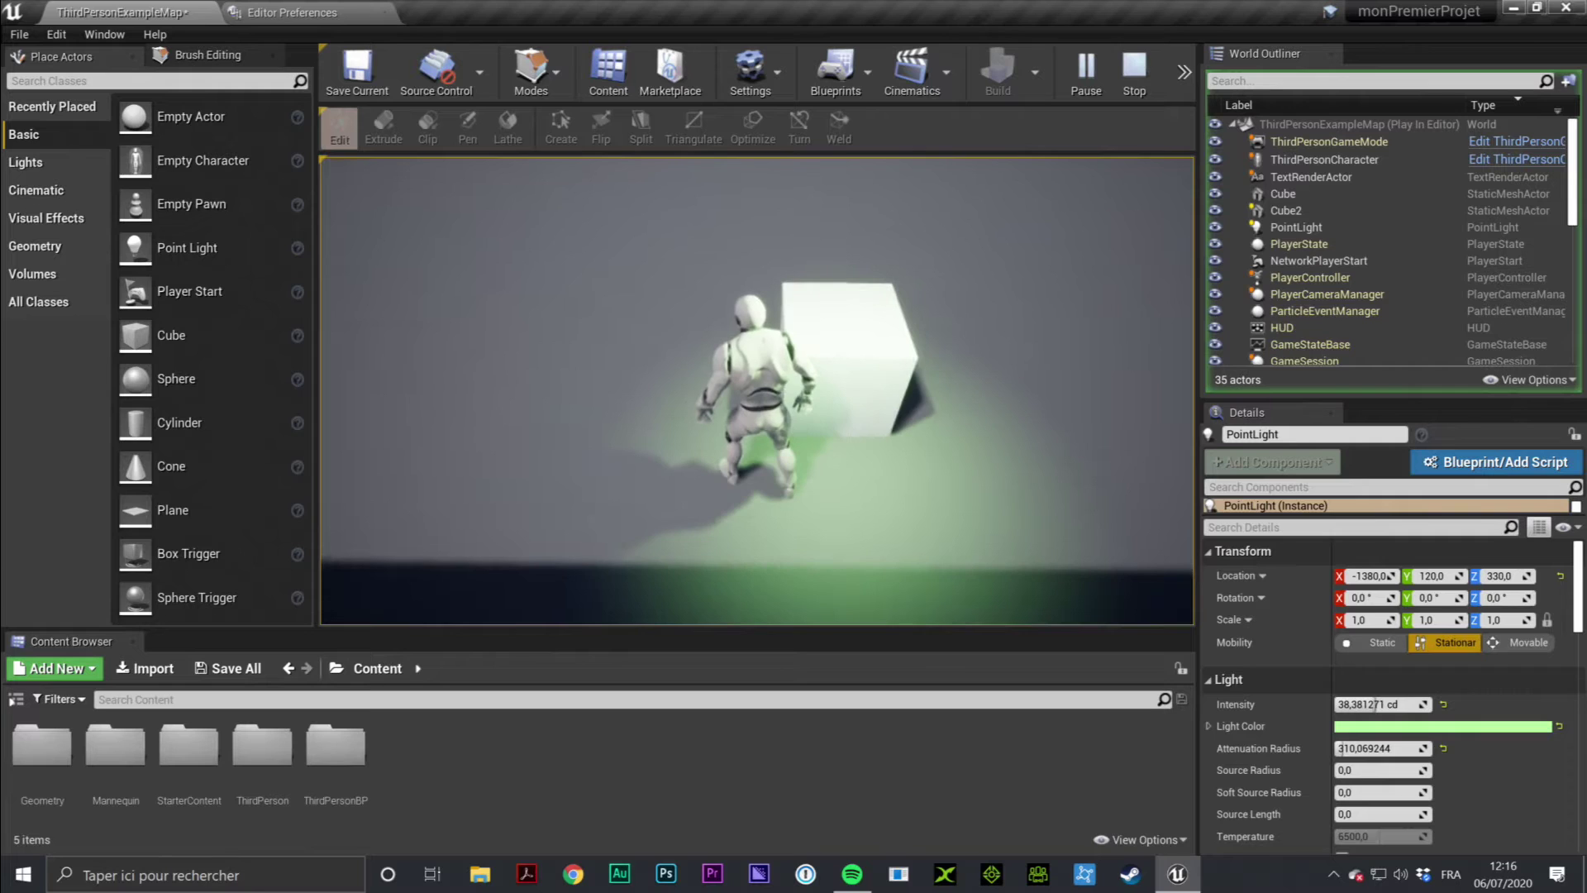
{"action": "key", "text": "w"}
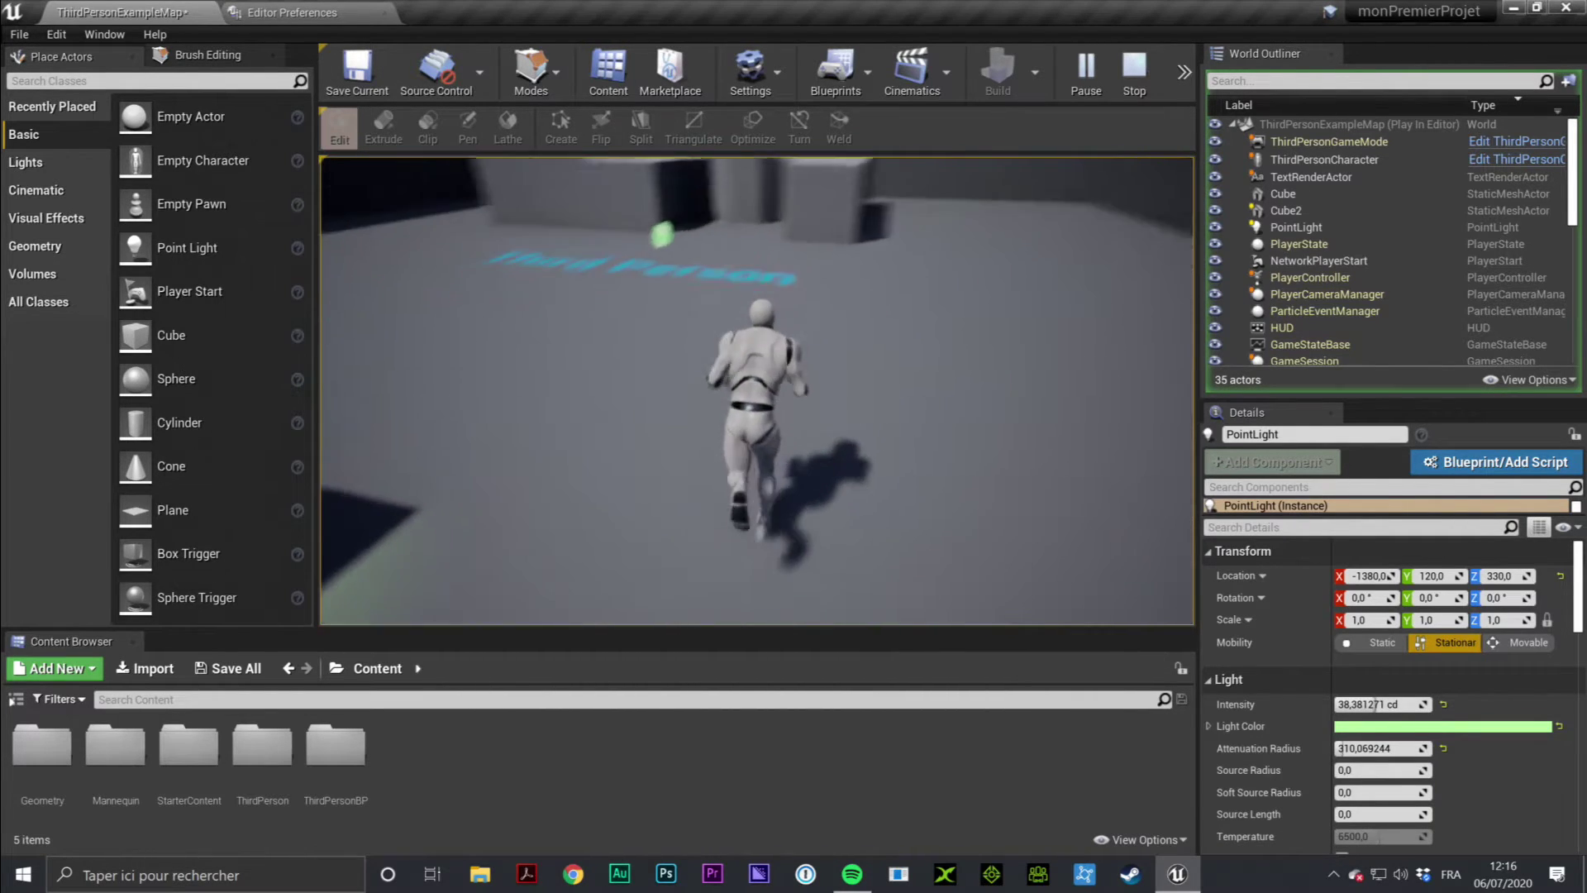
{"action": "key", "text": "Escape"}
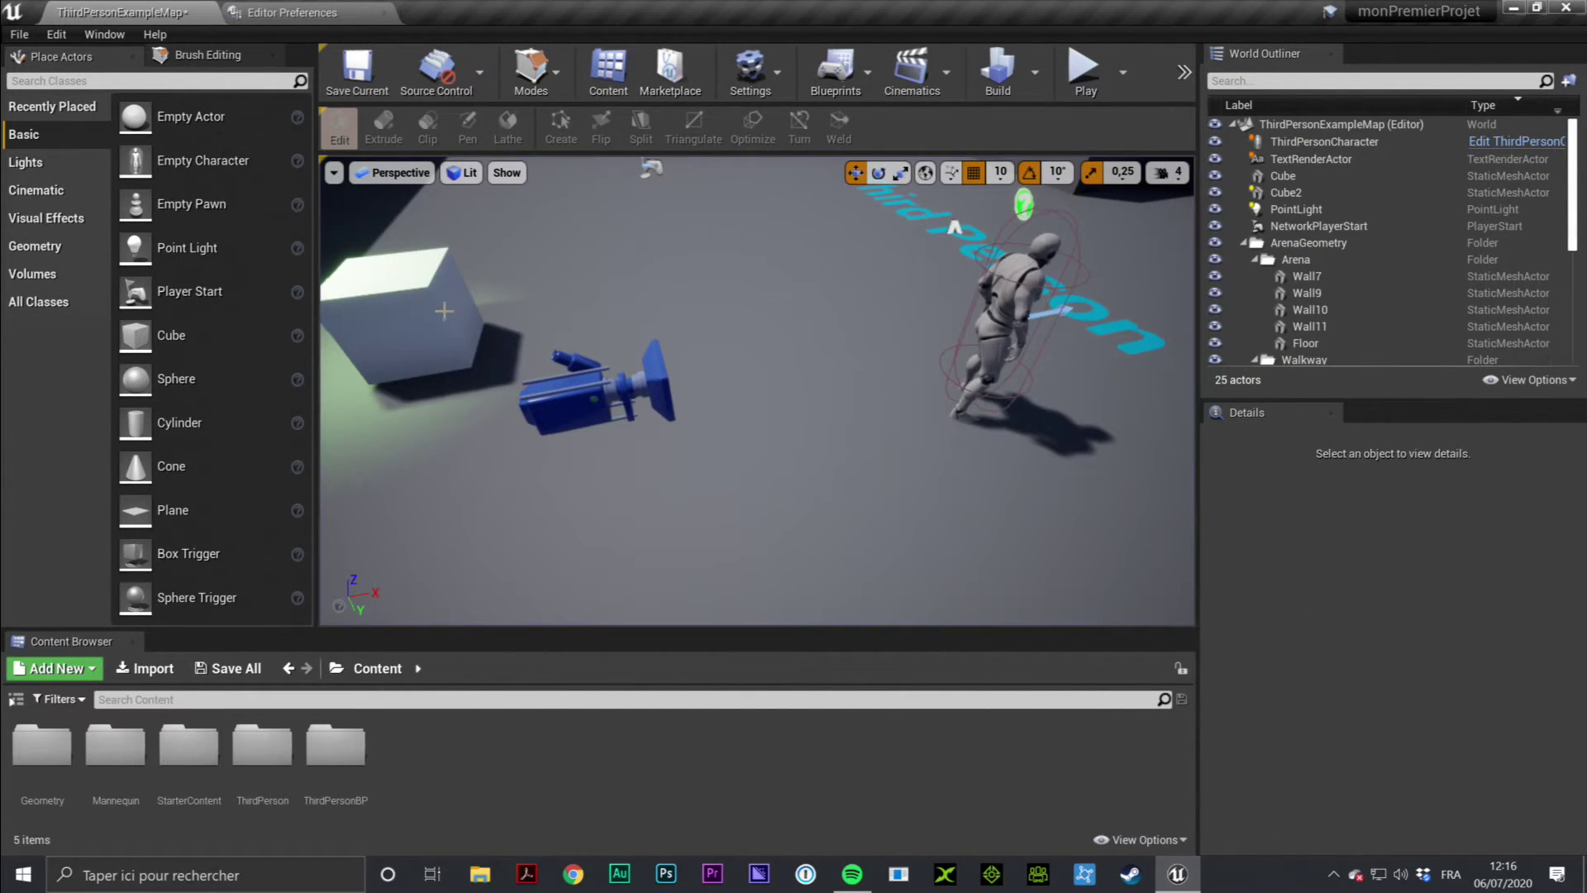
Frame Cube2, then select the green point light and nudge it along Y
{"action": "left_click", "coordinate": [444, 311]}
{"action": "key", "text": "f"}
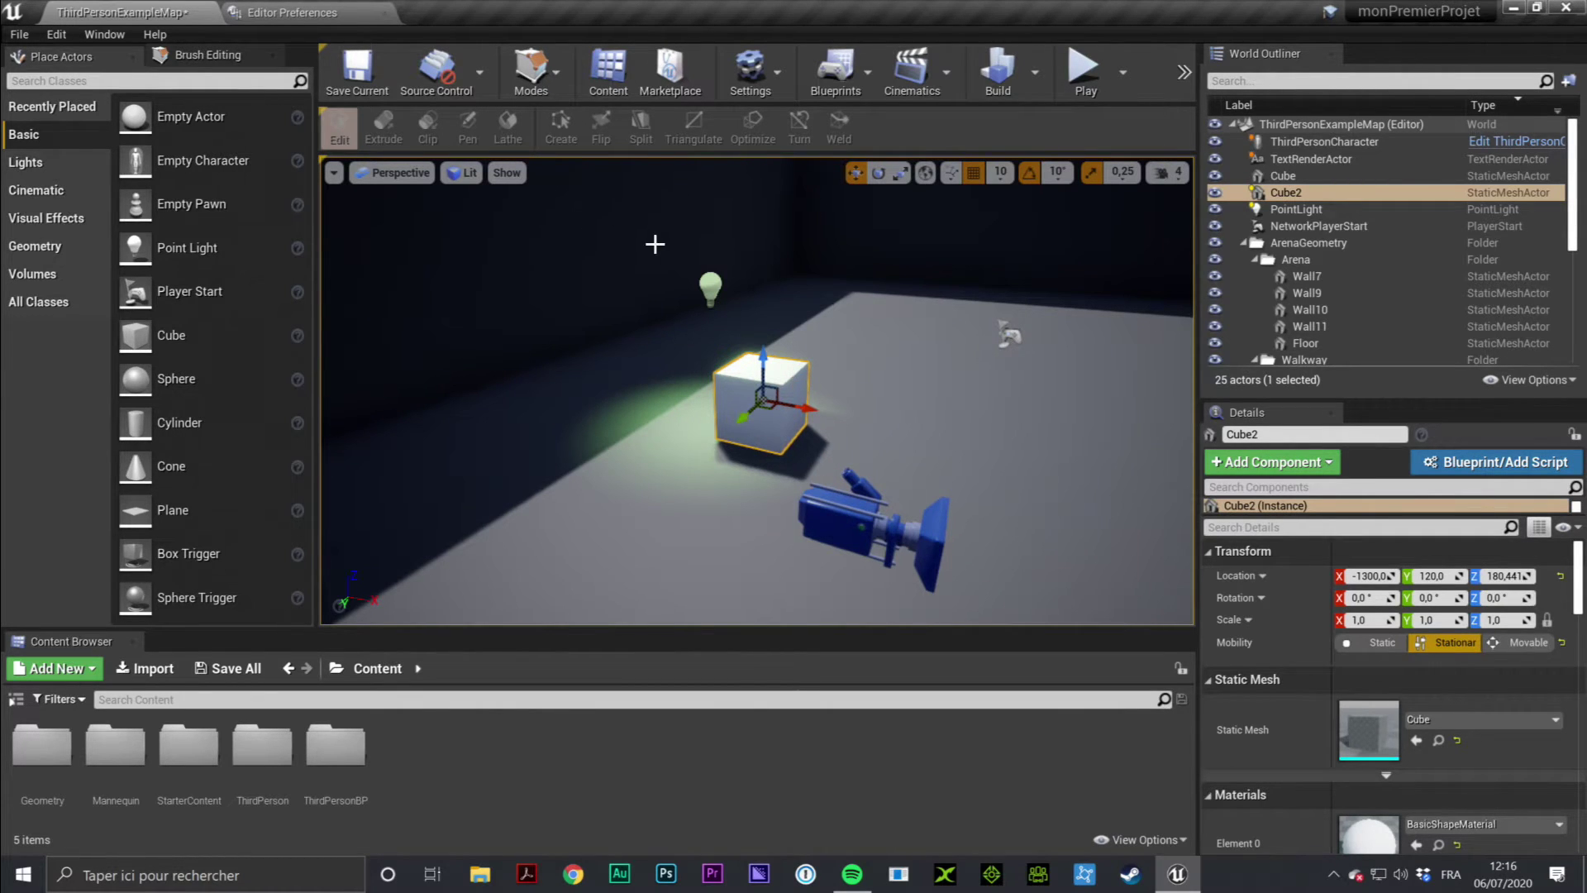
{"action": "left_click", "coordinate": [709, 285]}
{"action": "key", "text": "f"}
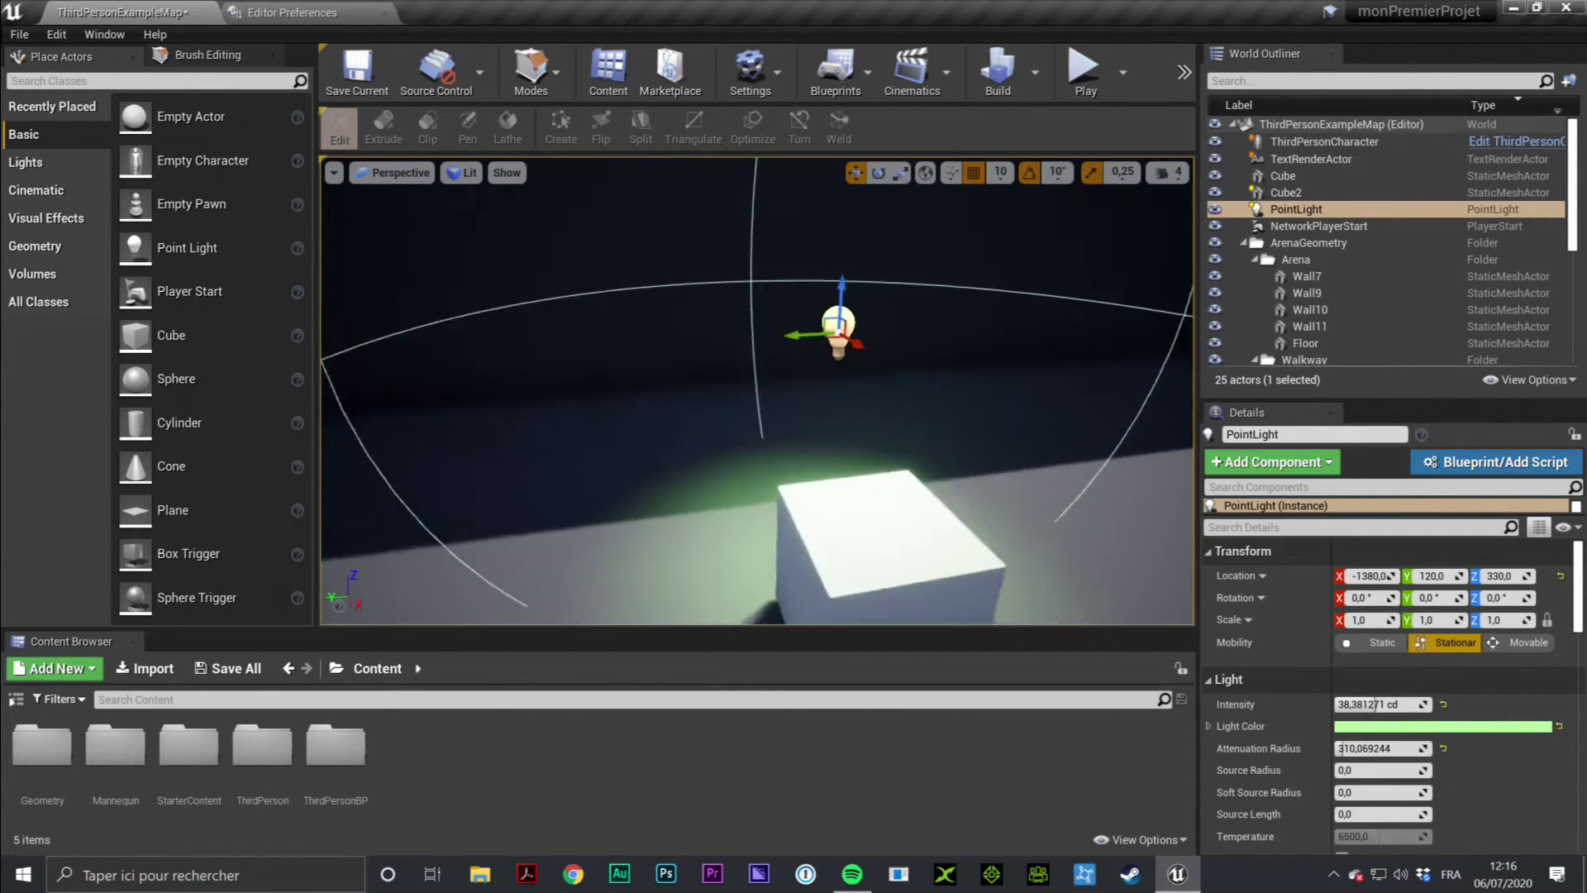
{"action": "left_click_drag", "start_coordinate": [864, 214], "coordinate": [677, 206], "text": "alt"}
{"action": "left_click_drag", "start_coordinate": [701, 279], "coordinate": [698, 279]}
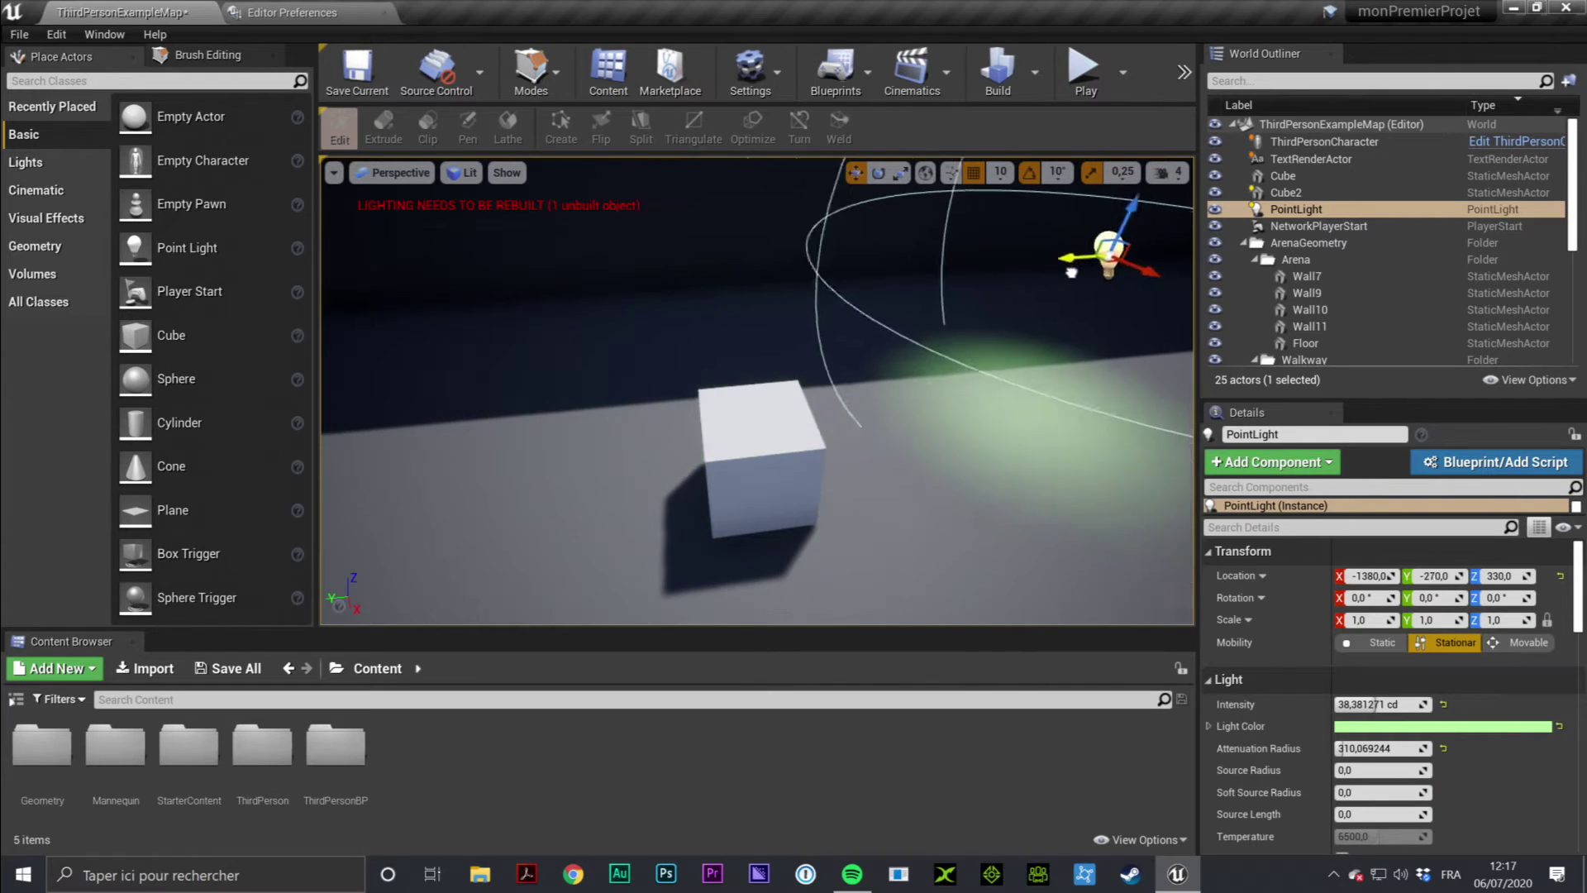
{"action": "left_click_drag", "start_coordinate": [744, 331], "coordinate": [779, 395], "text": "alt"}
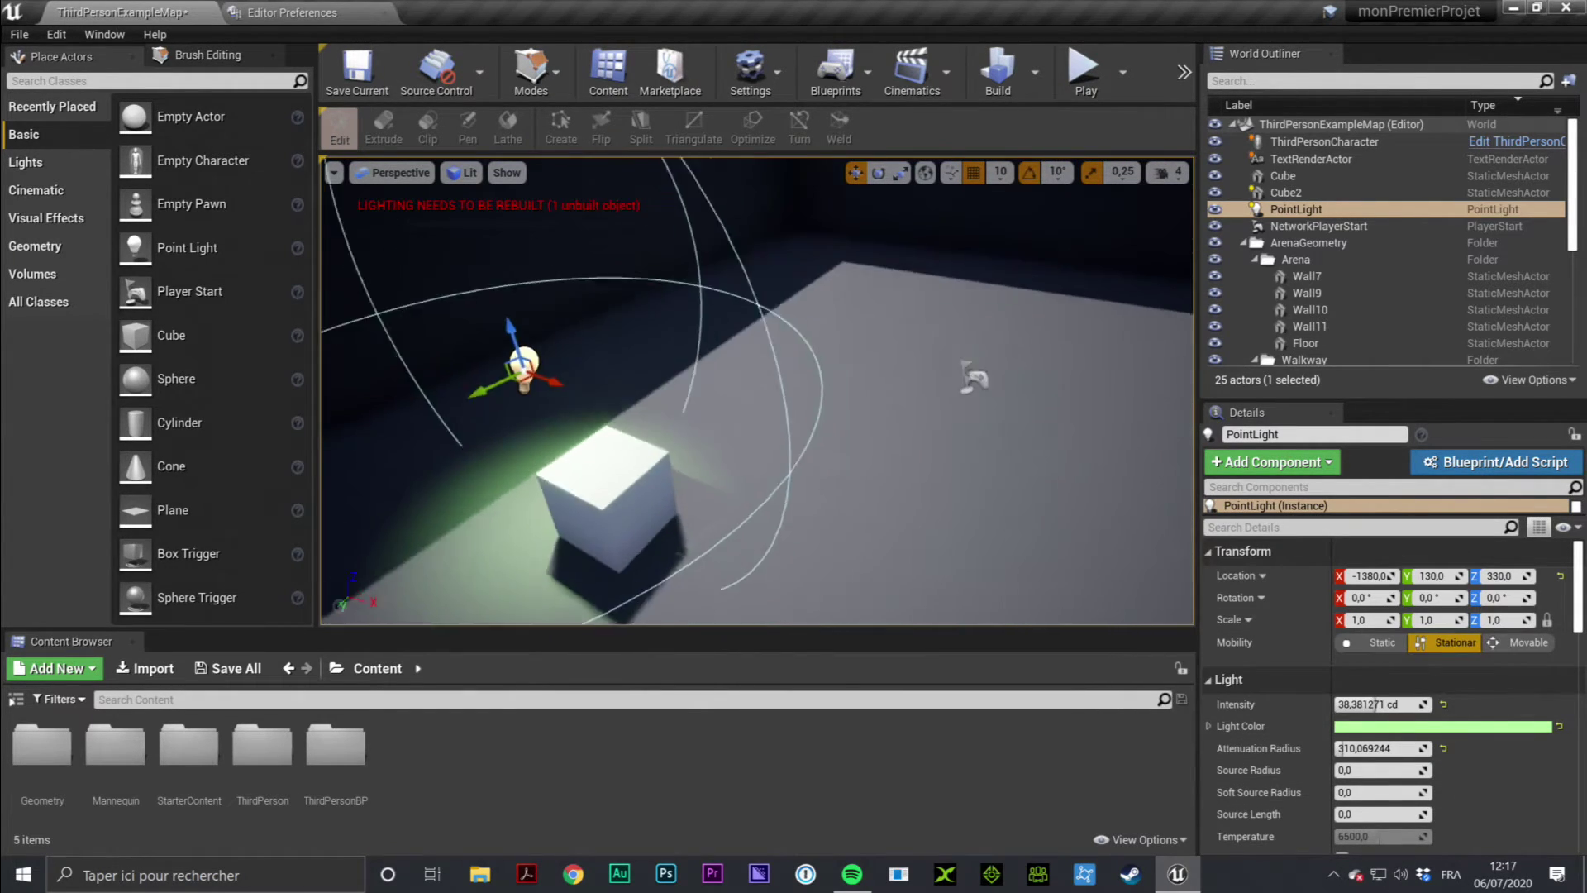
{"action": "key", "text": "f"}
{"action": "left_click_drag", "start_coordinate": [744, 372], "coordinate": [793, 363], "text": "alt"}
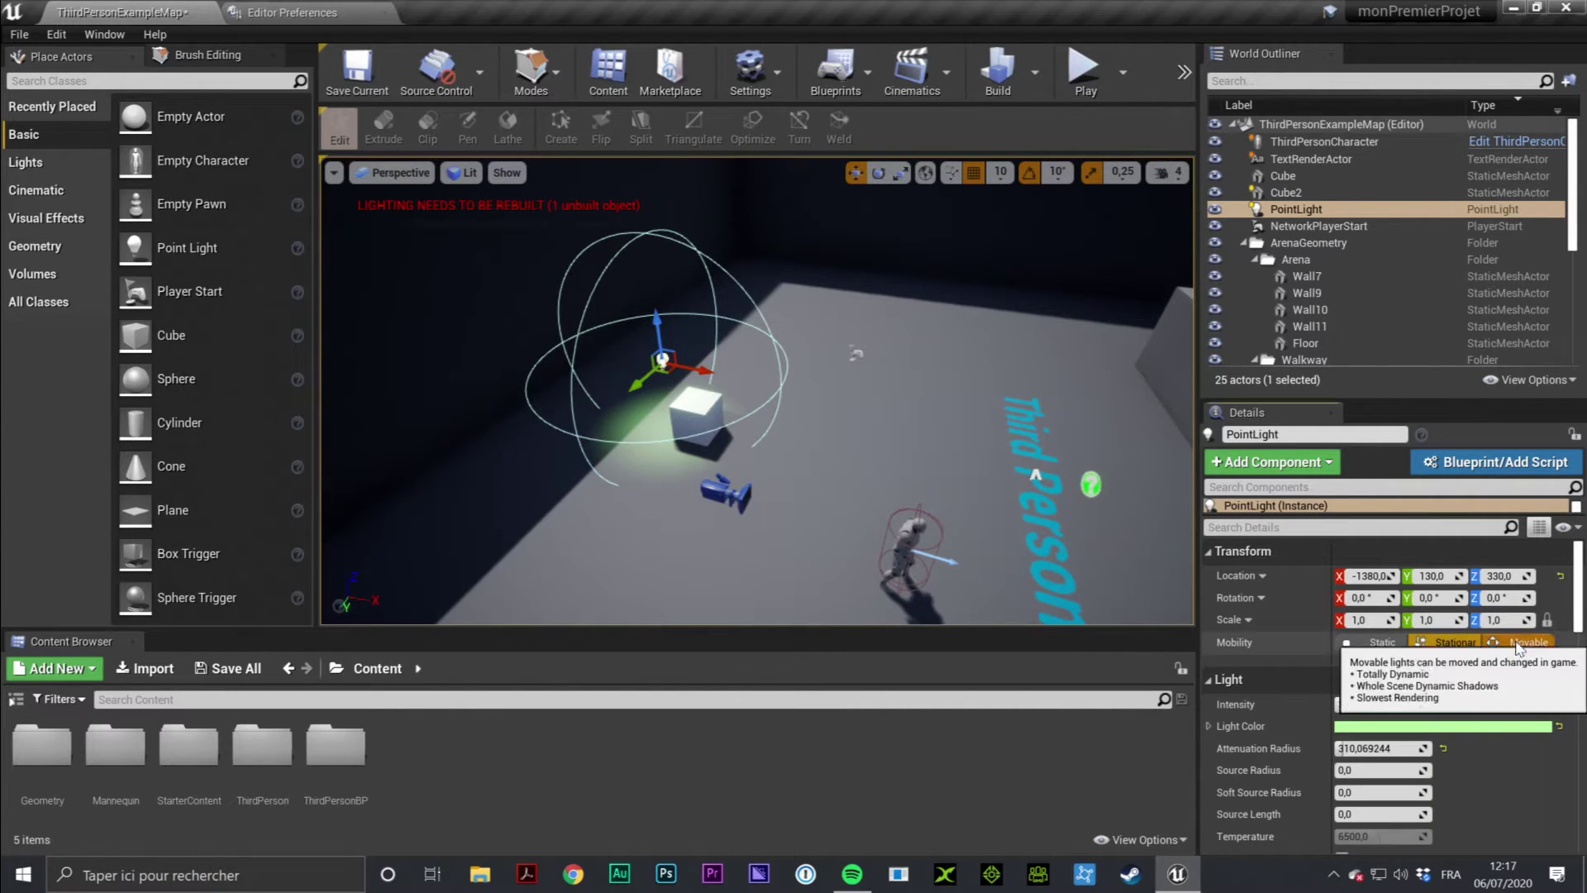
Make the green point light Movable and place it at Y 20 beside the cube
{"action": "left_click", "coordinate": [1487, 642]}
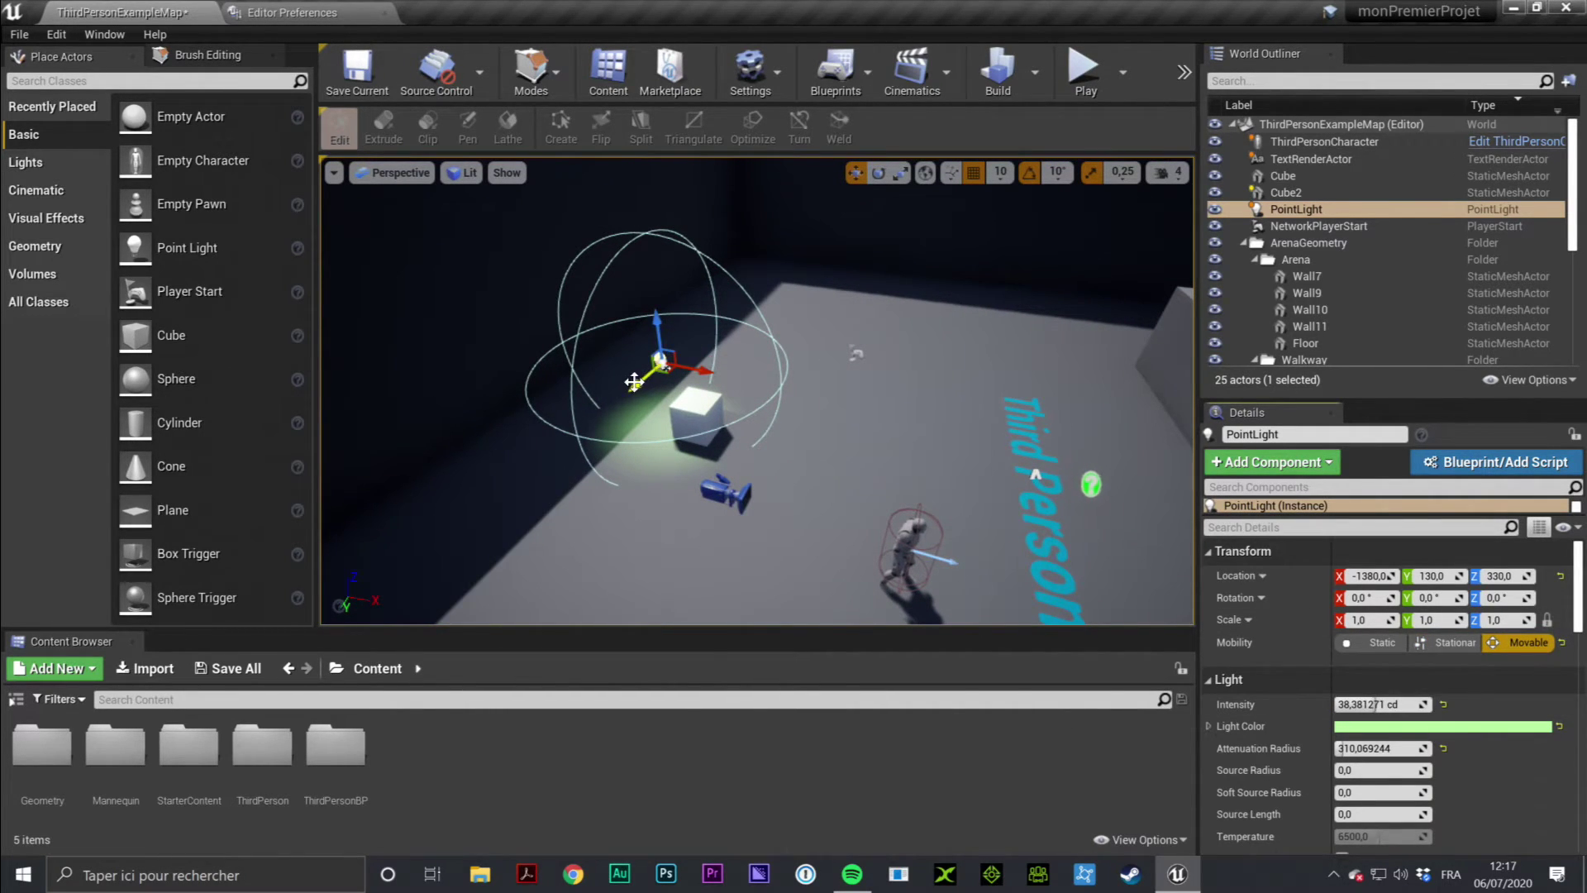
{"action": "left_click_drag", "start_coordinate": [633, 381], "coordinate": [715, 360]}
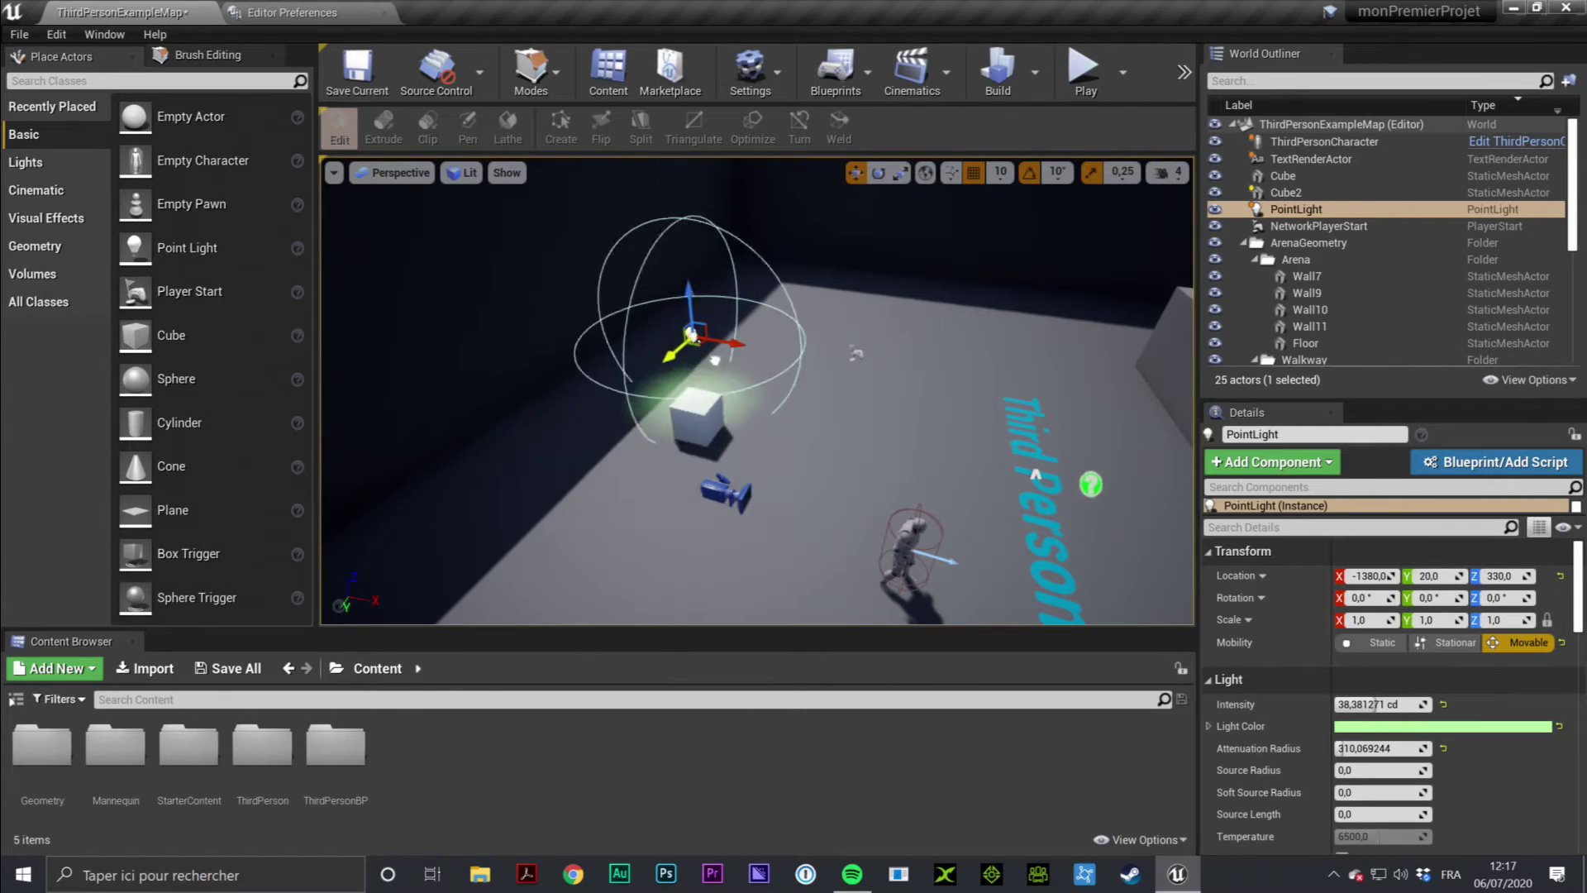
{"action": "scroll", "coordinate": [560, 331], "scroll_direction": "up", "scroll_amount": 3}
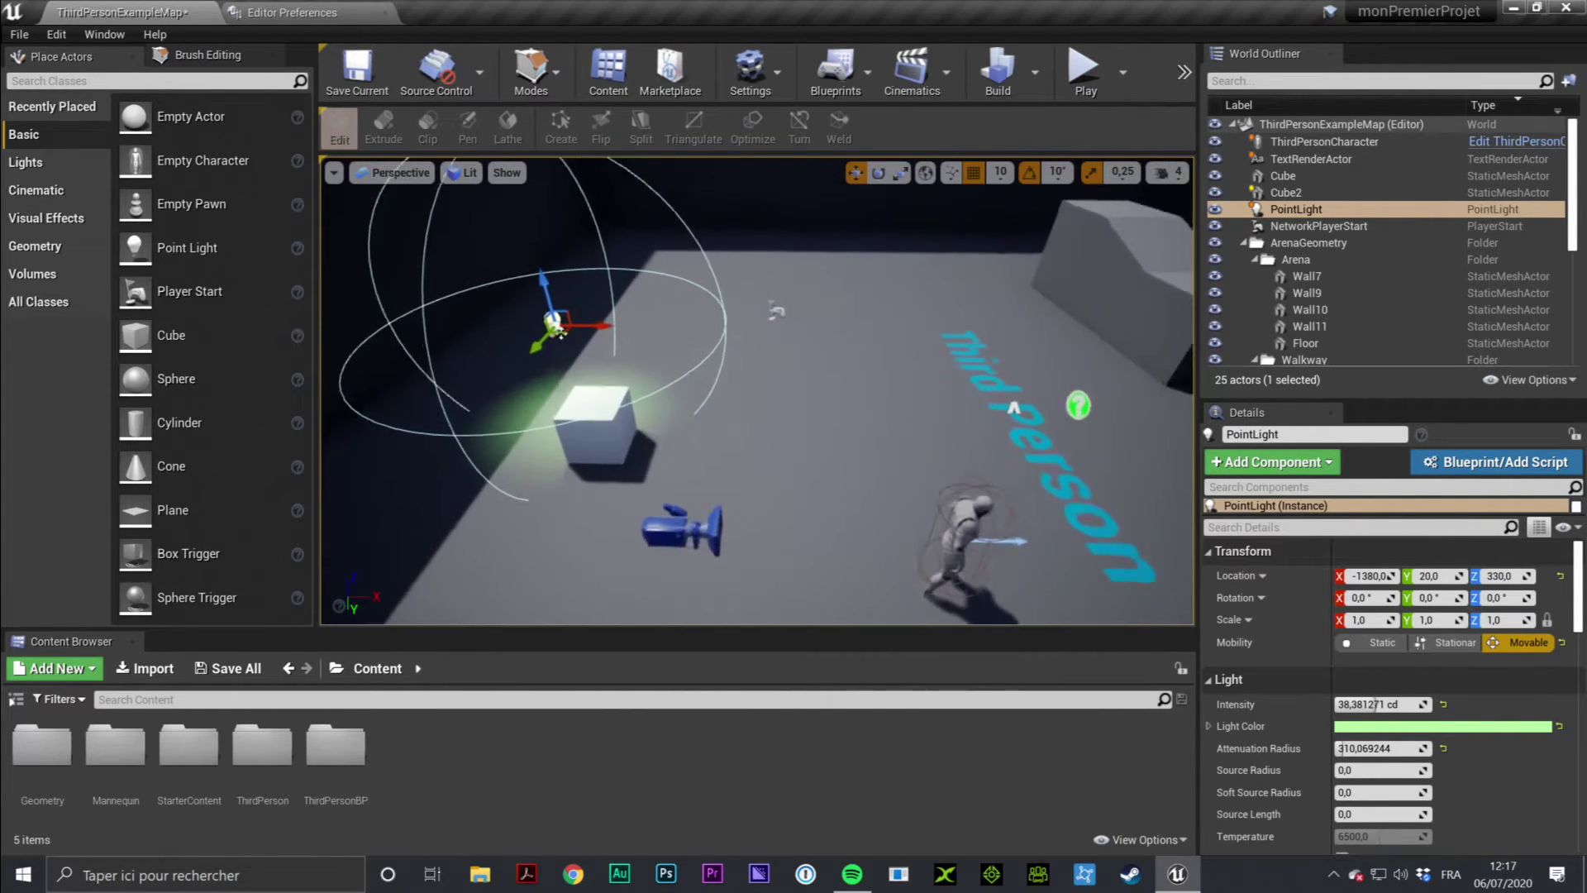
{"action": "left_click_drag", "start_coordinate": [1017, 488], "coordinate": [984, 452]}
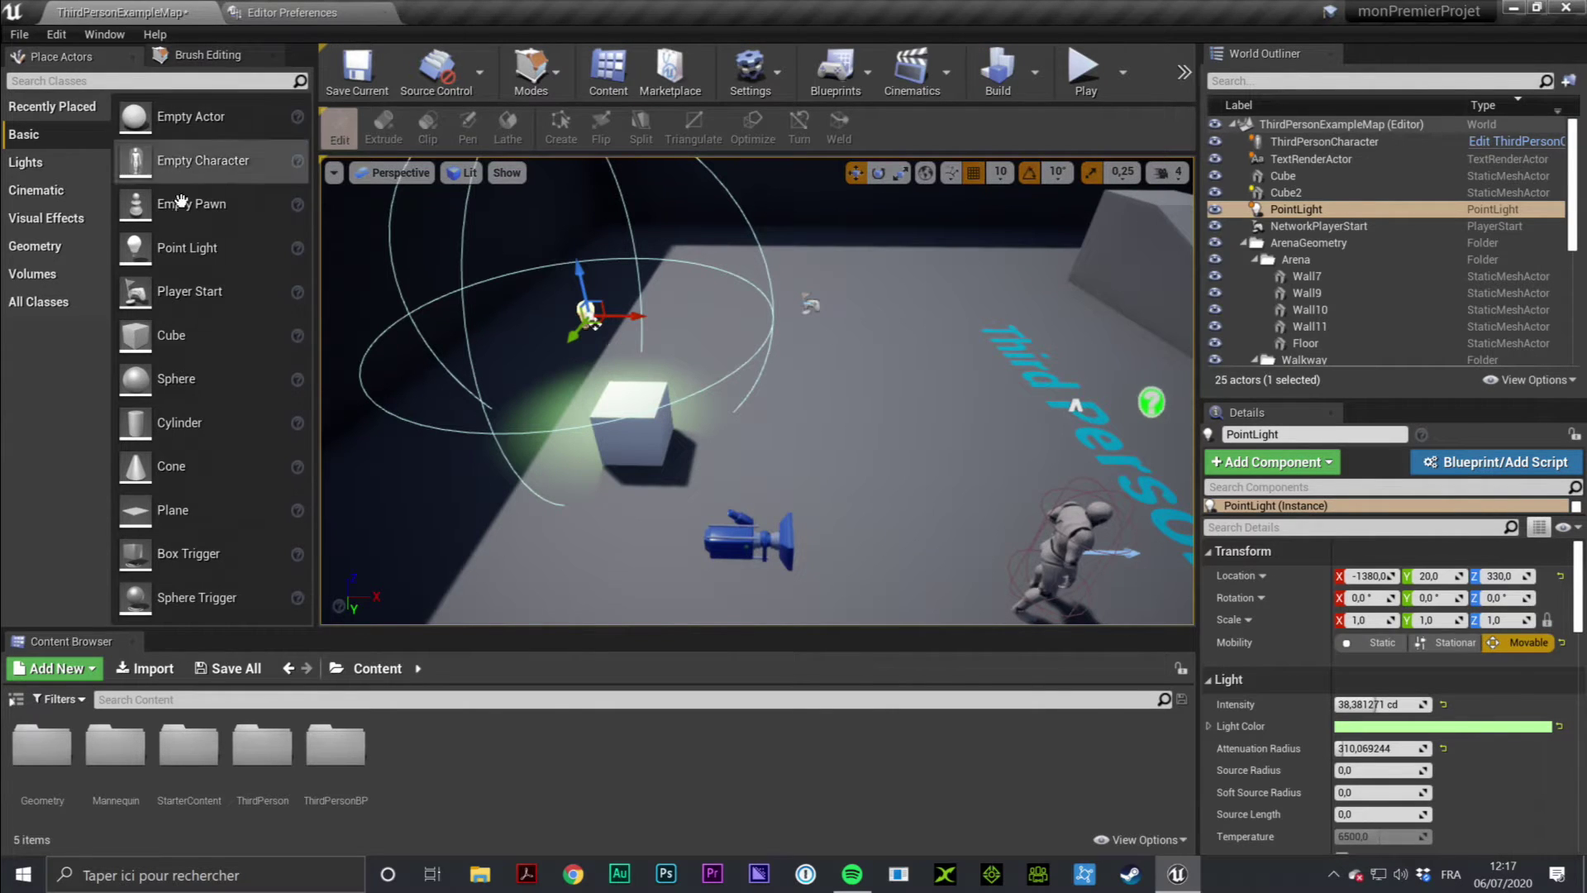
Place a new Spot Light and rotate it toward the wall, Z about 190, beam tilted up
{"action": "left_click", "coordinate": [51, 163]}
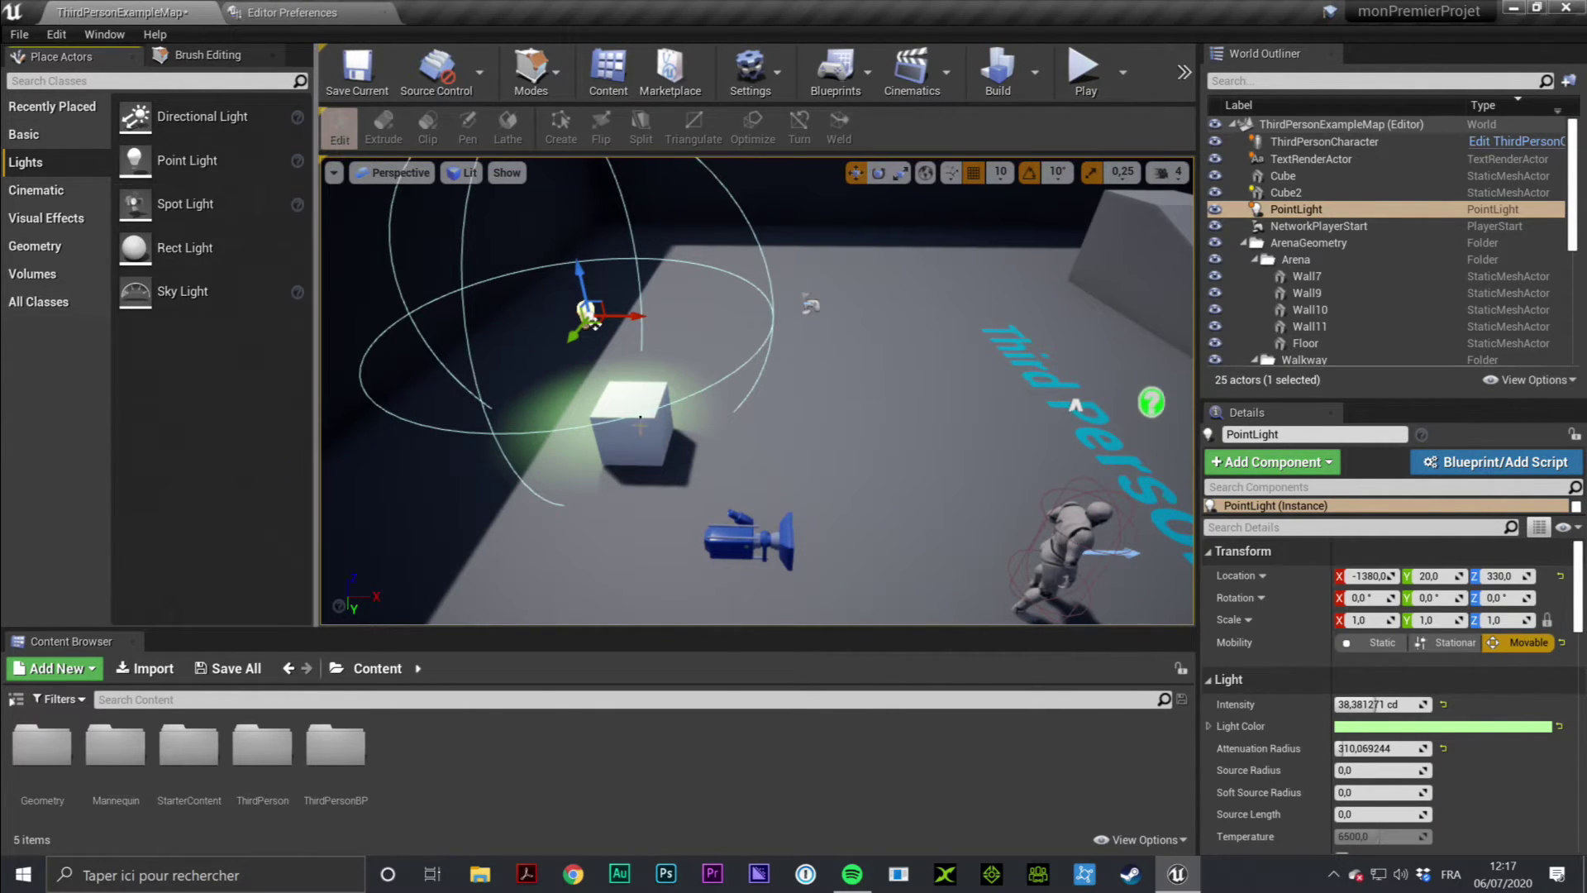
{"action": "right_click_drag", "start_coordinate": [481, 353], "coordinate": [488, 330]}
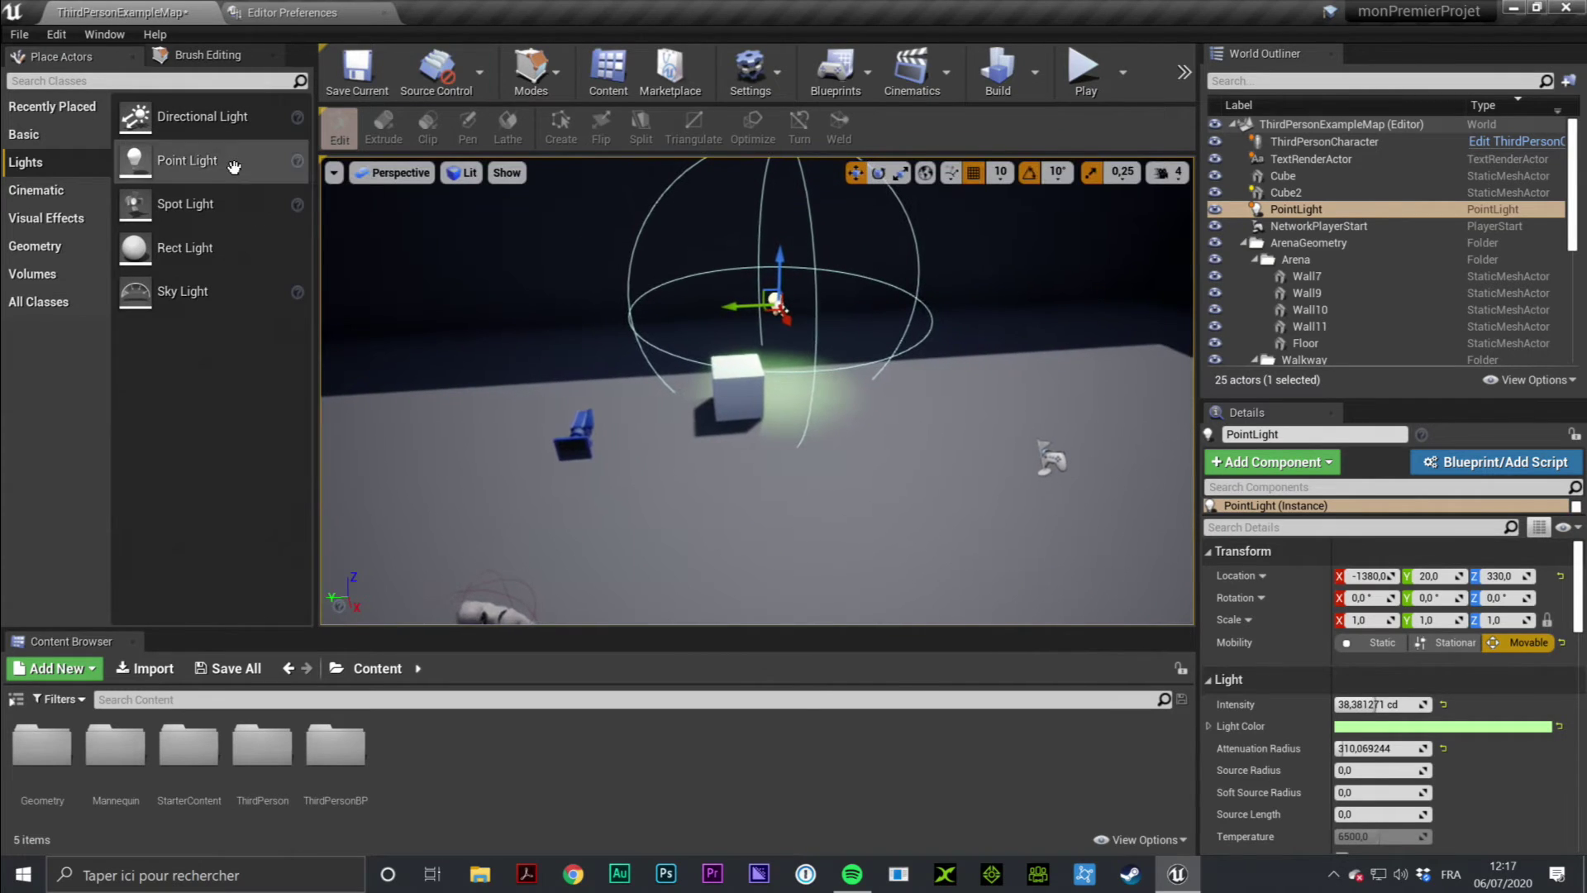
{"action": "mouse_move", "coordinate": [175, 208]}
{"action": "left_mouse_down"}
{"action": "mouse_move", "coordinate": [1028, 494]}
{"action": "mouse_move", "coordinate": [1046, 248]}
{"action": "left_mouse_up"}
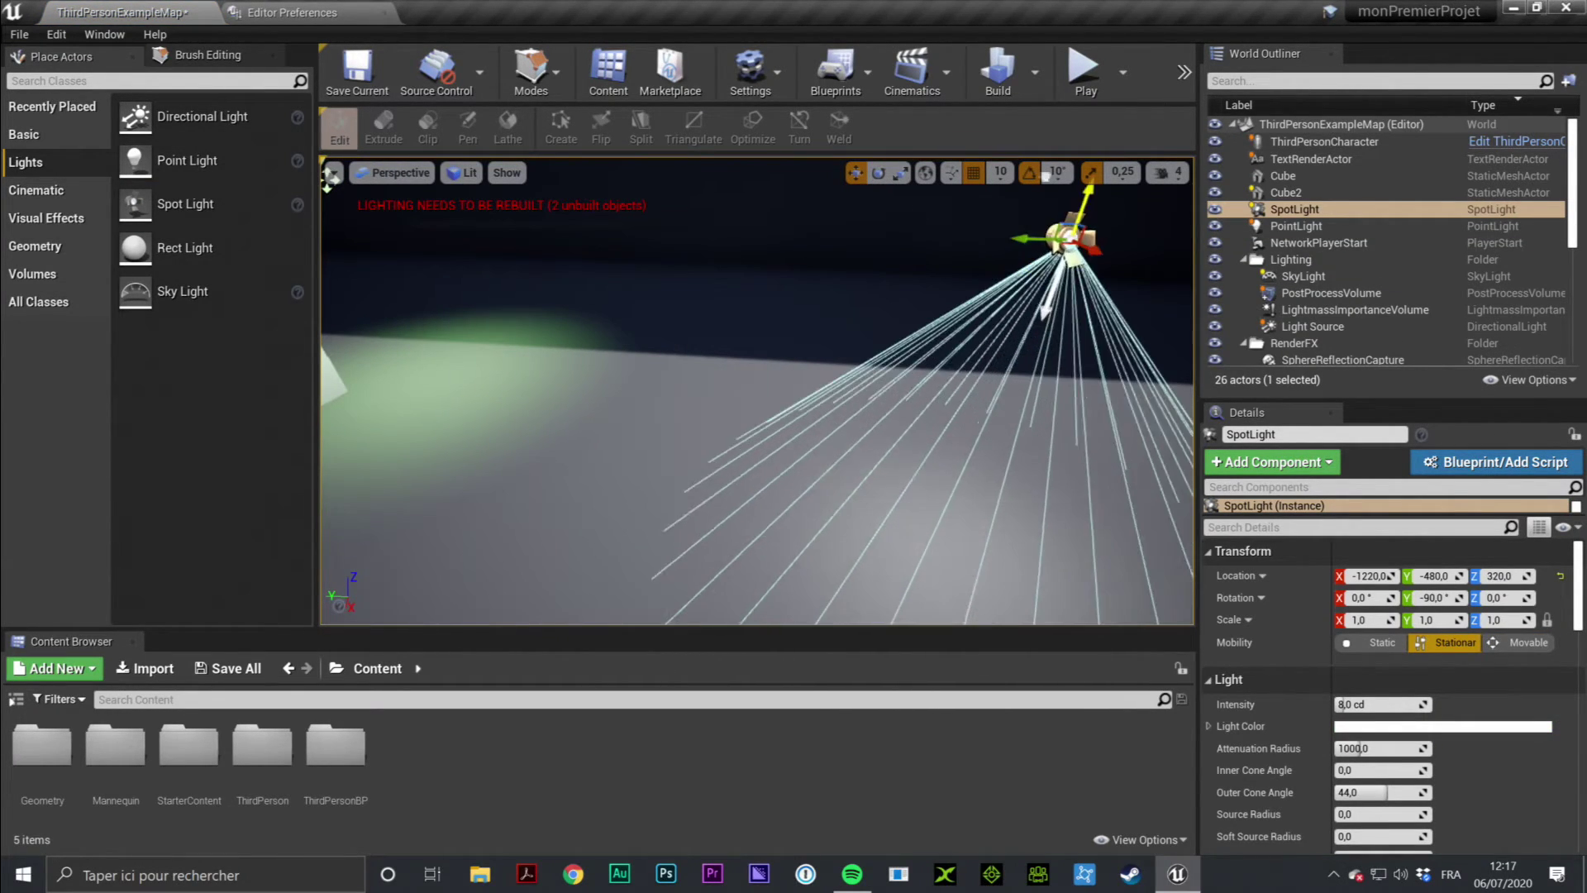
{"action": "key", "text": "e"}
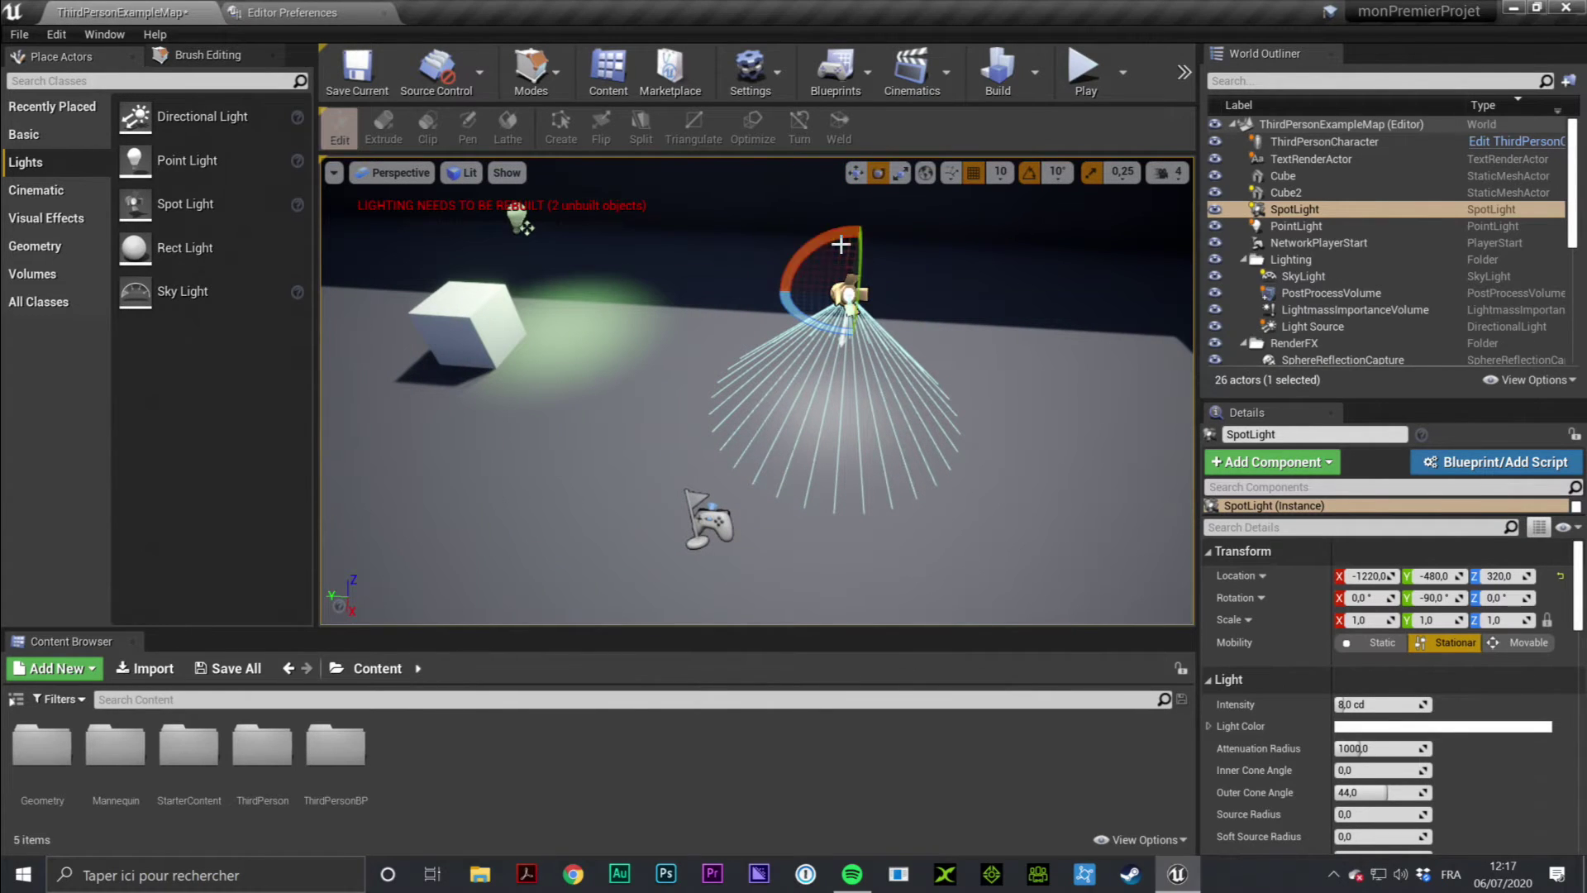
{"action": "left_click_drag", "start_coordinate": [841, 245], "coordinate": [917, 248]}
{"action": "right_click_drag", "start_coordinate": [743, 413], "coordinate": [711, 388]}
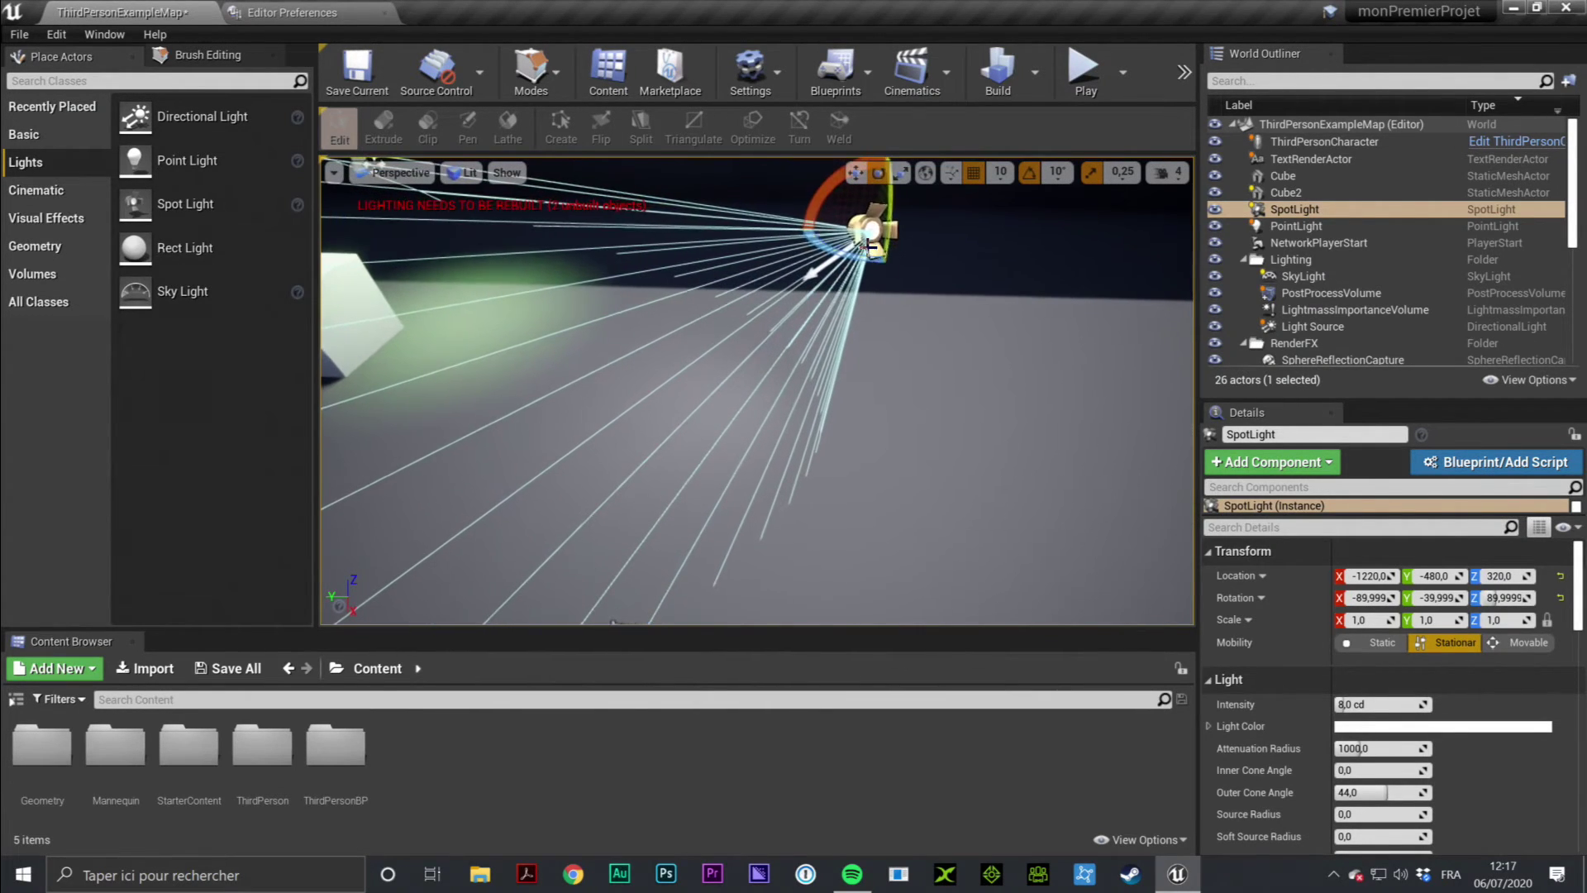
{"action": "left_click_drag", "start_coordinate": [942, 240], "coordinate": [860, 256]}
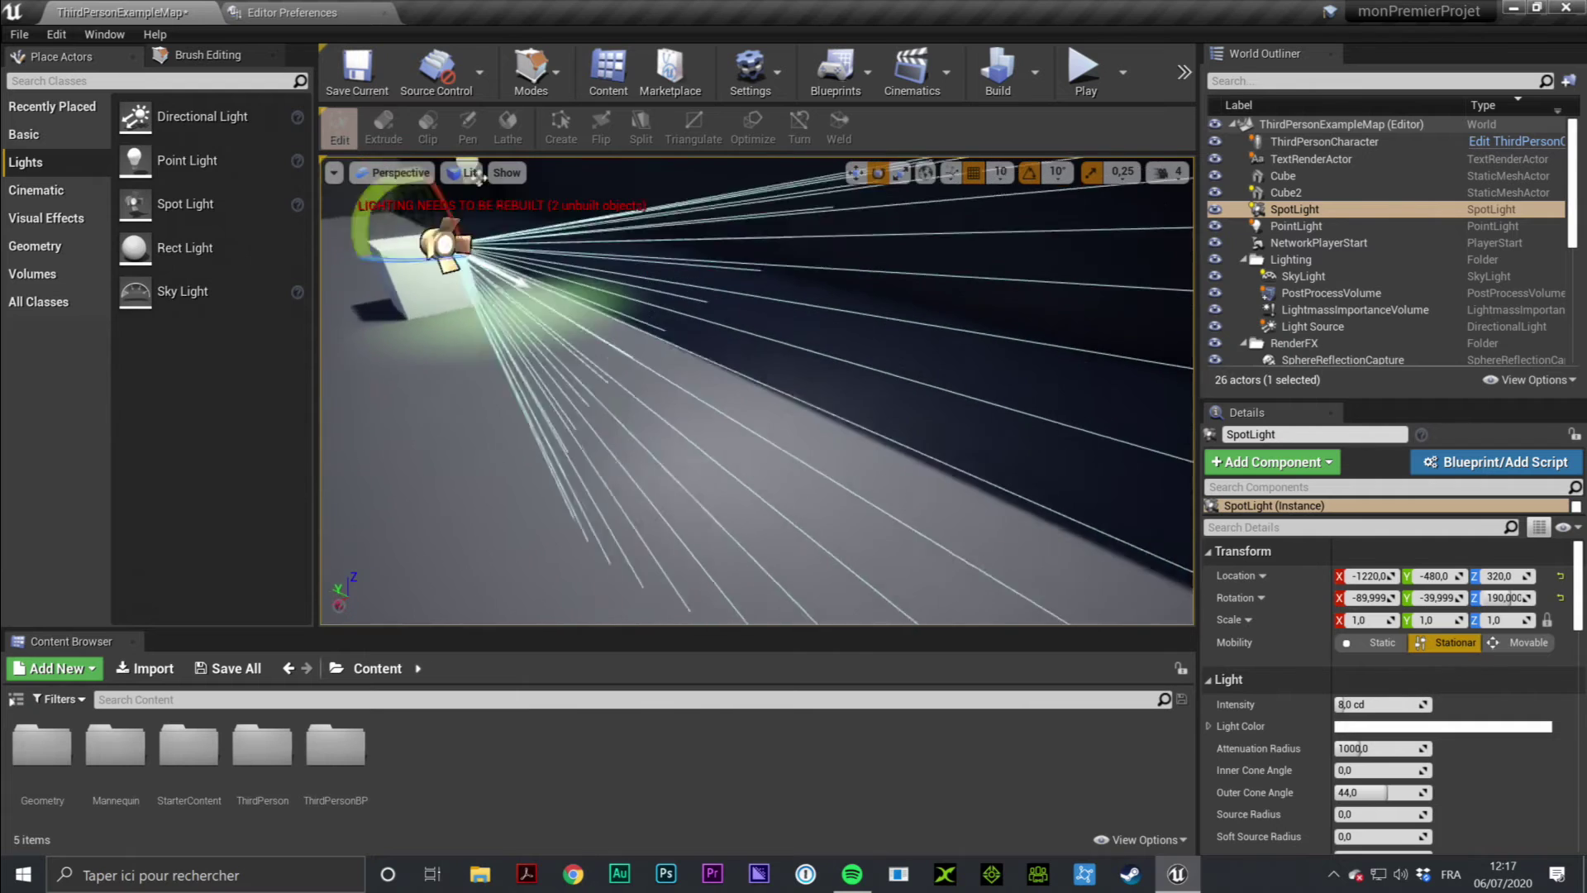
{"action": "right_click_drag", "start_coordinate": [669, 253], "coordinate": [629, 273]}
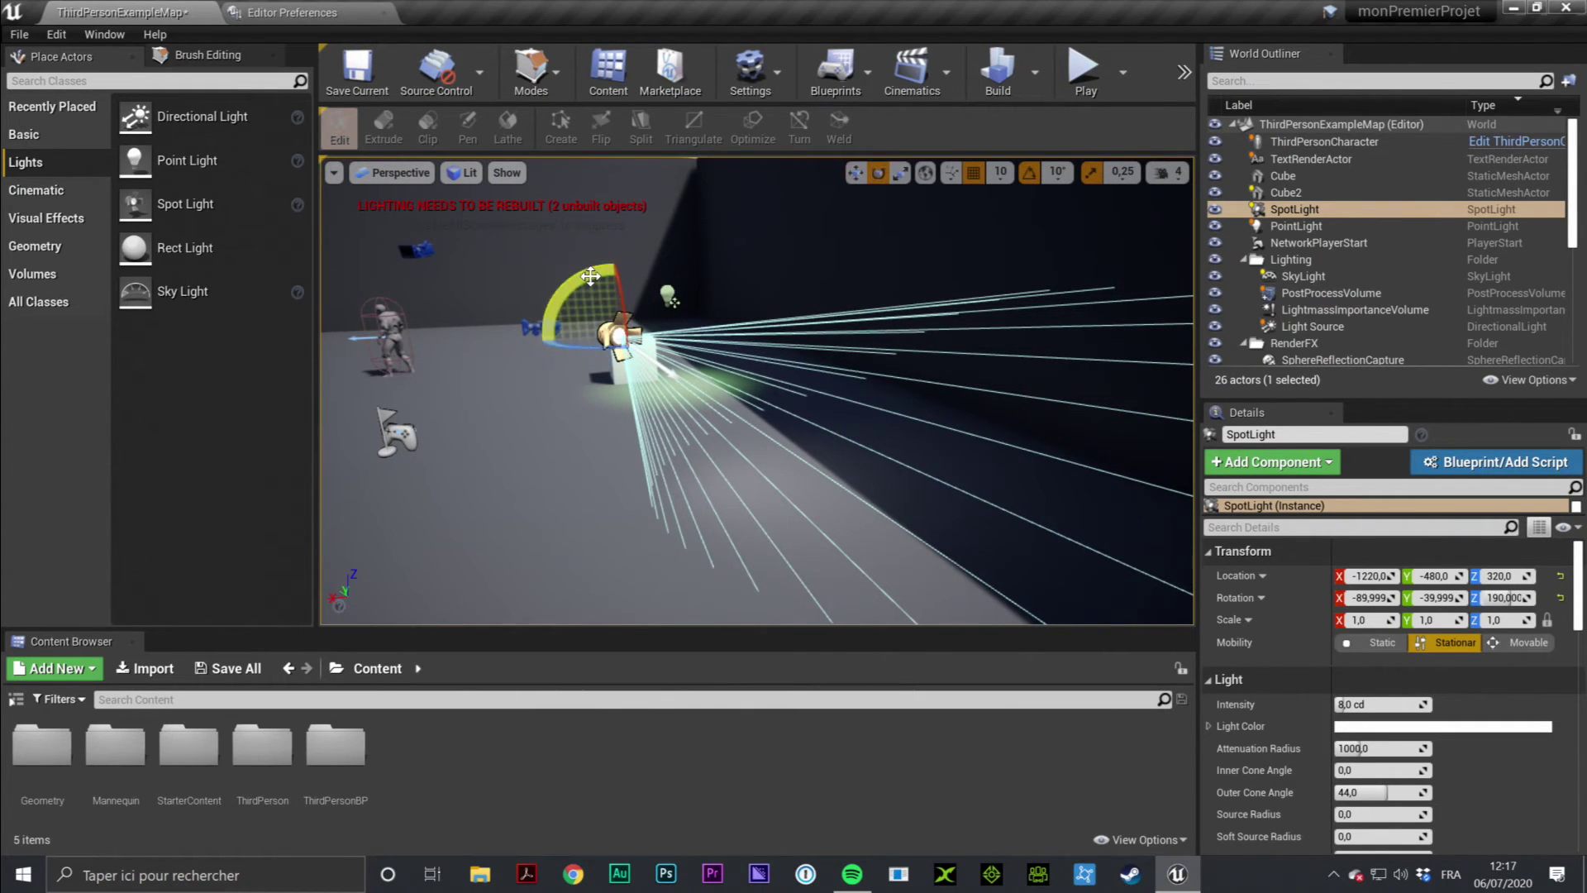
{"action": "left_click_drag", "start_coordinate": [607, 277], "coordinate": [715, 279]}
Move the spot light to X -1320 and raise its intensity to 160 cd
{"action": "key", "text": "w"}
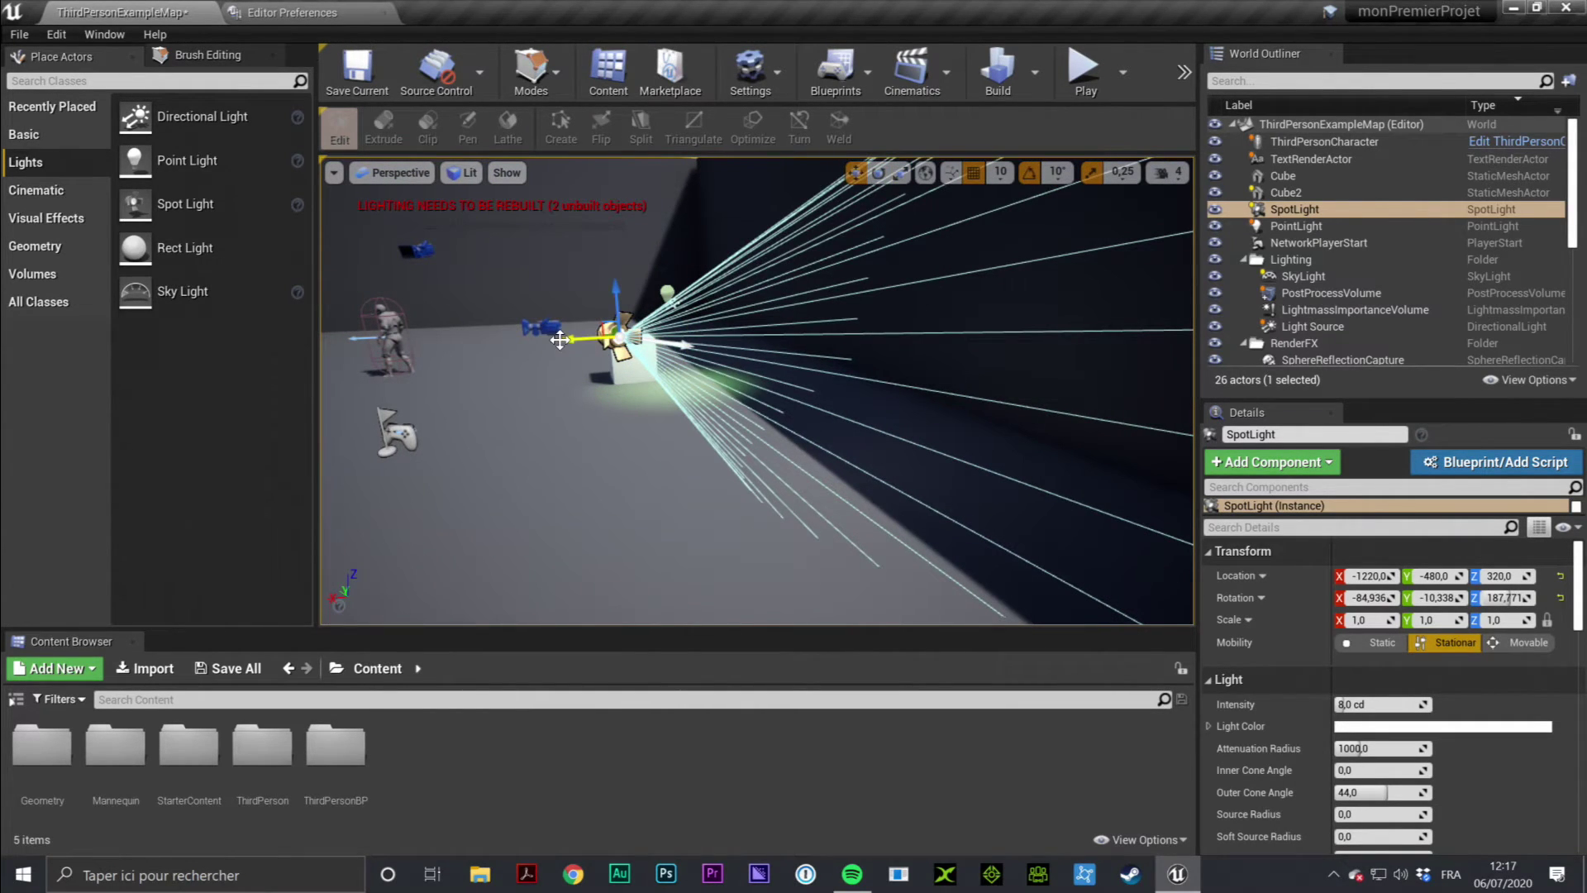
{"action": "left_click_drag", "start_coordinate": [559, 340], "coordinate": [649, 429]}
{"action": "key", "text": "f"}
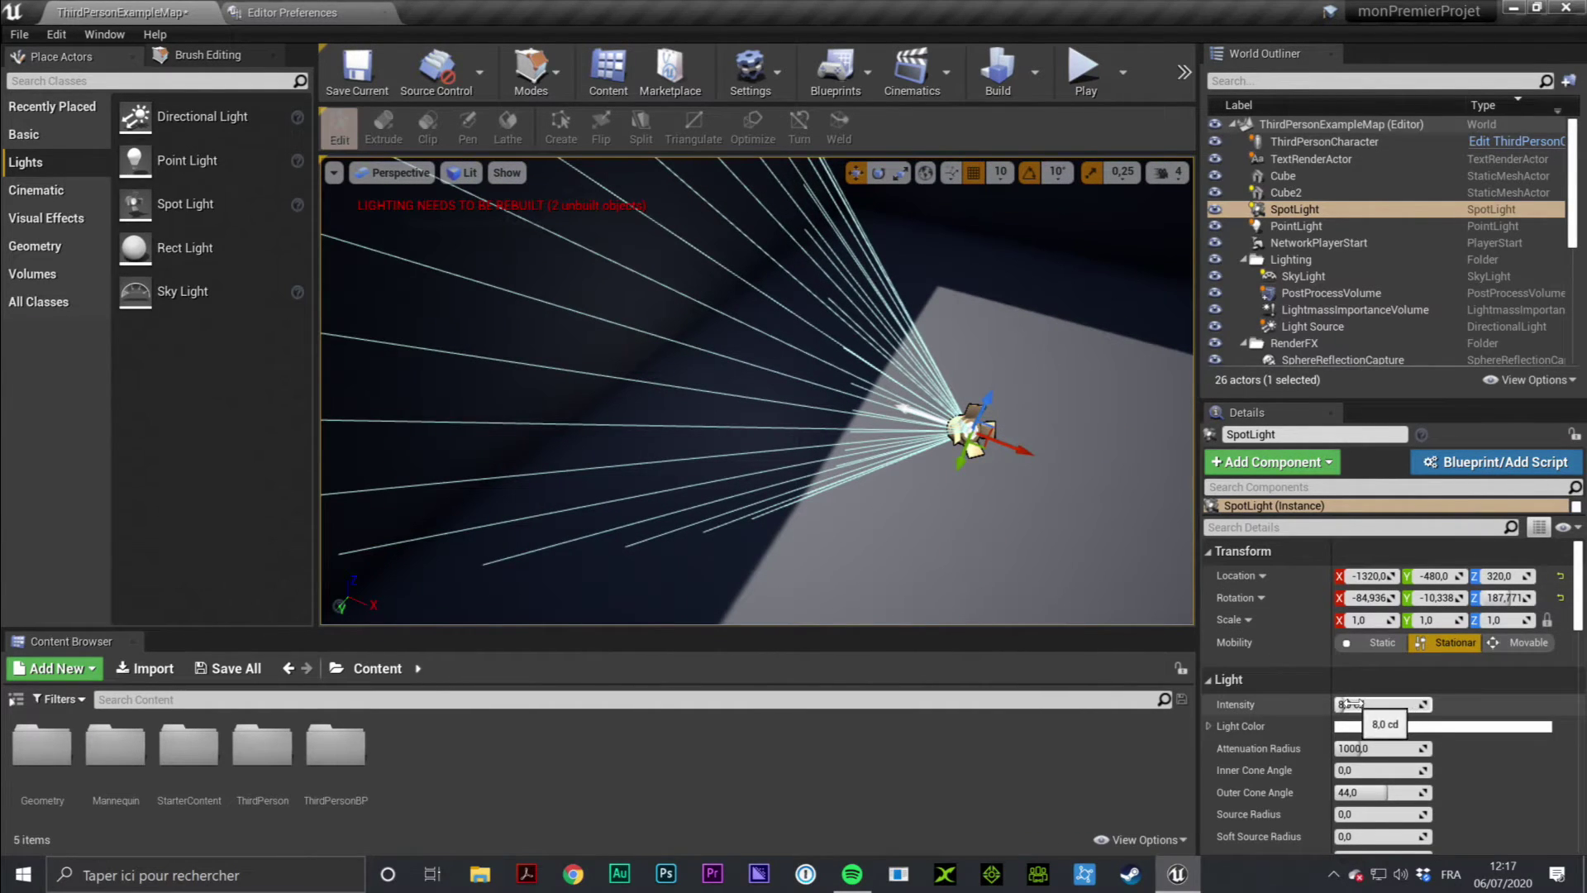
{"action": "left_click_drag", "start_coordinate": [1348, 703], "coordinate": [1422, 703]}
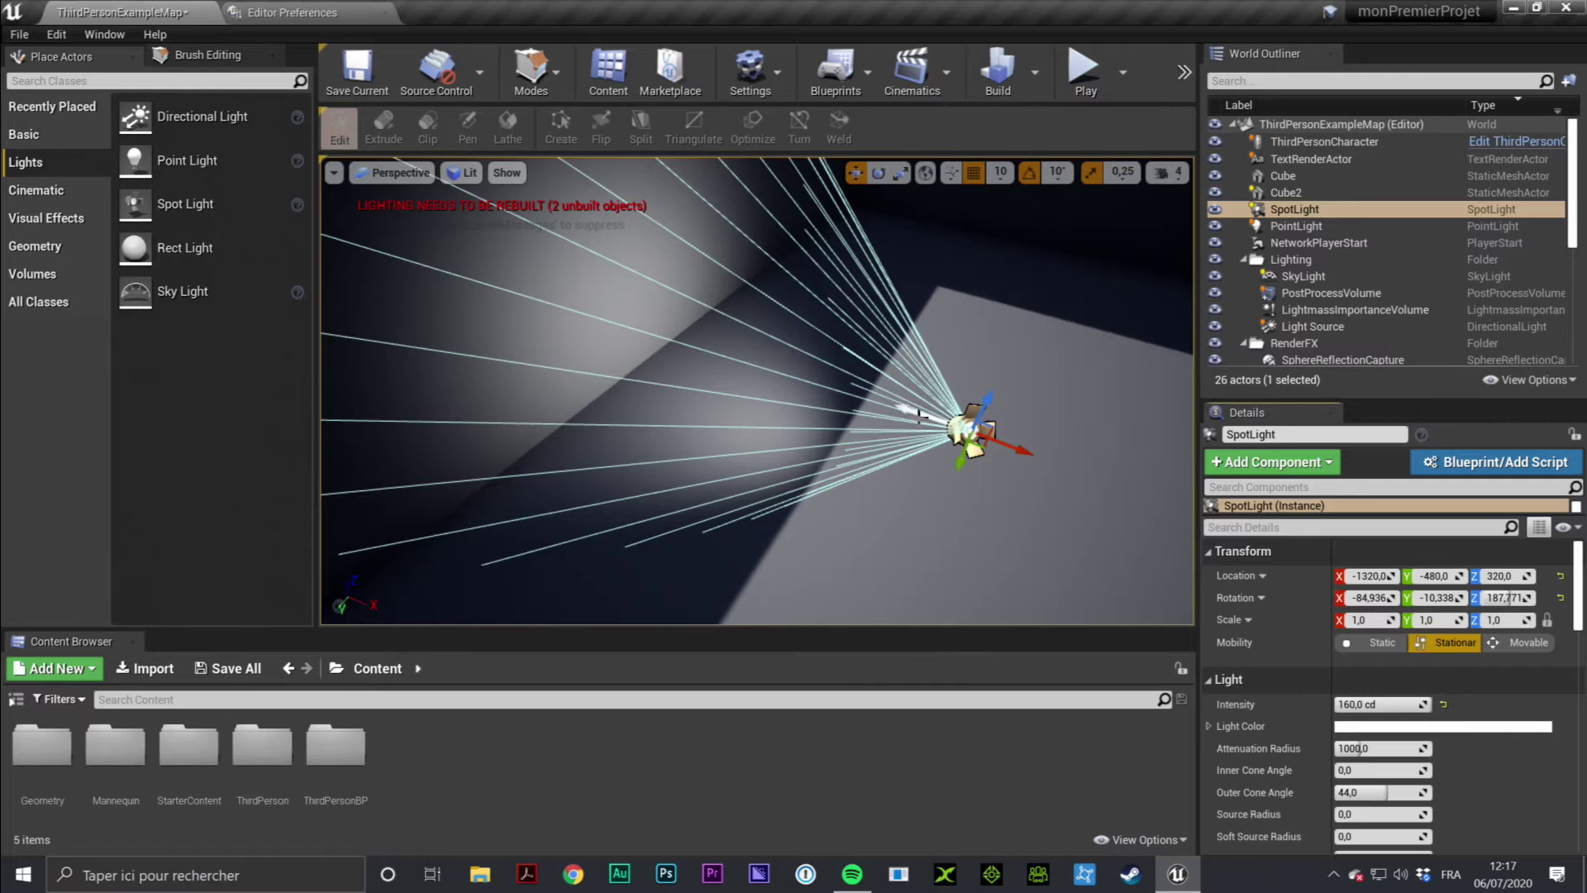
Move the spot light to X -1510 and set its Light Color to red
{"action": "left_click_drag", "start_coordinate": [1023, 444], "coordinate": [1070, 616]}
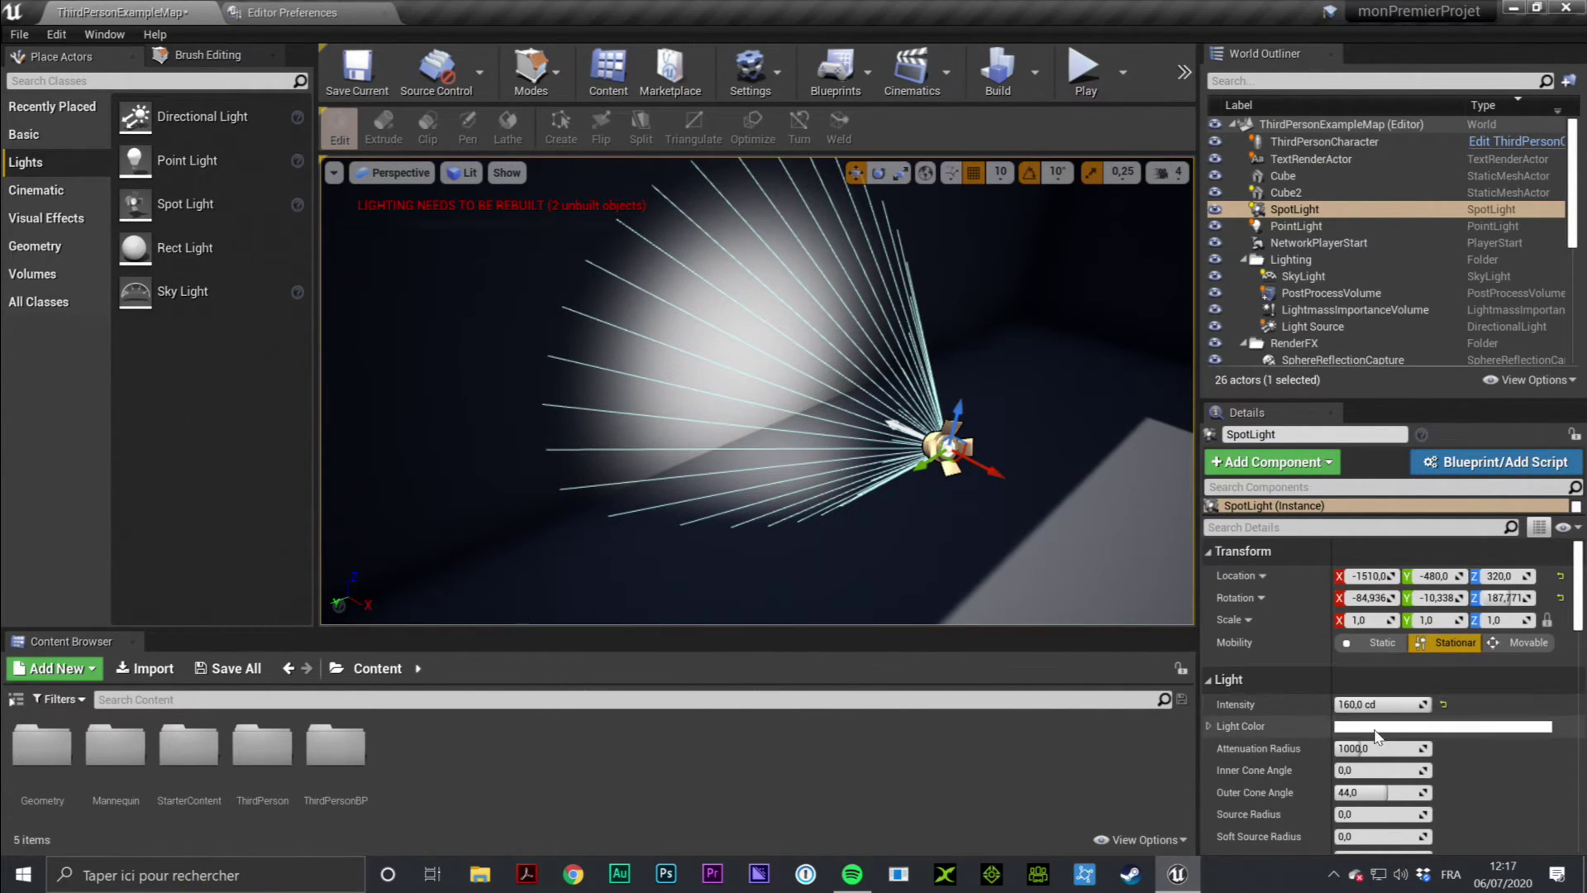
{"action": "left_click", "coordinate": [1421, 724]}
{"action": "left_click", "coordinate": [1162, 514]}
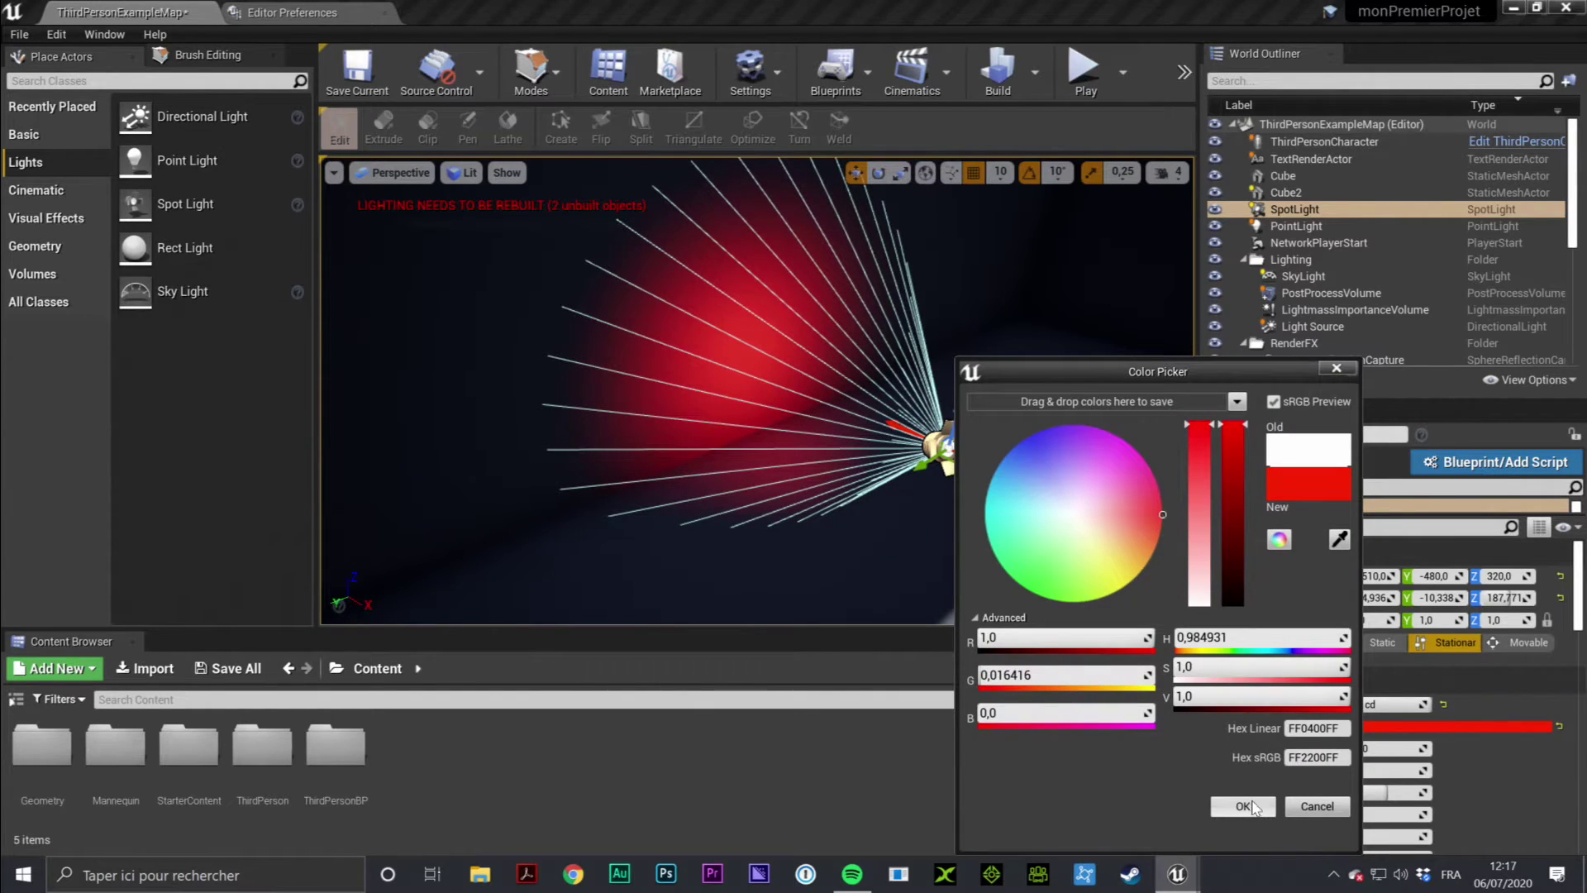
{"action": "left_click", "coordinate": [1251, 806]}
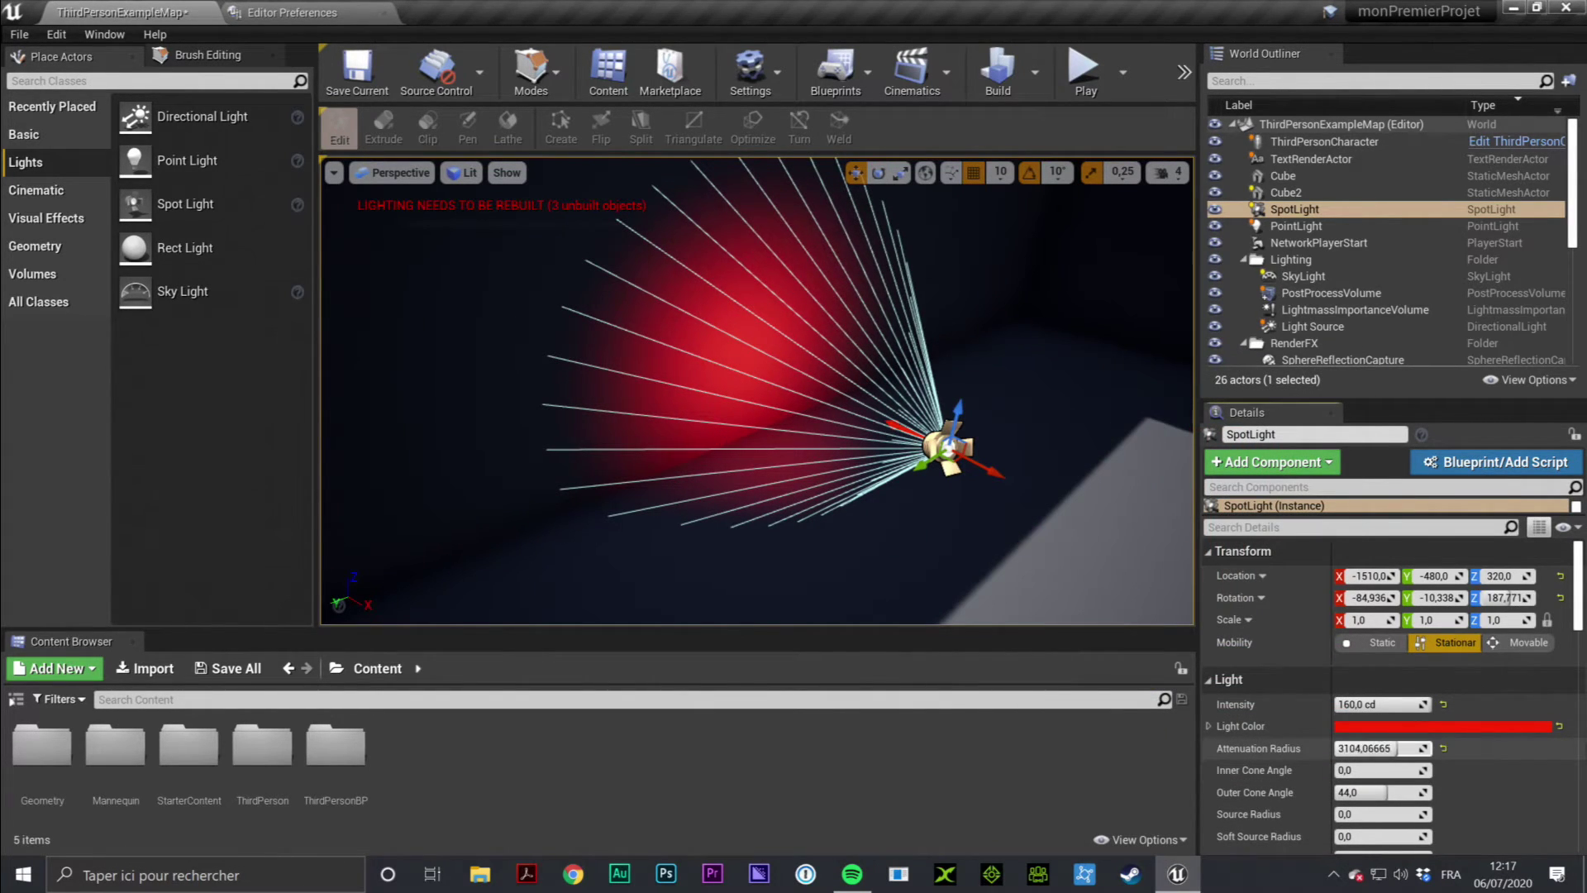
Set the spot light's attenuation radius to 16384 and lower its intensity to about 18 cd
{"action": "left_click_drag", "start_coordinate": [1364, 748], "coordinate": [1341, 748]}
{"action": "left_click_drag", "start_coordinate": [1344, 749], "coordinate": [1347, 749]}
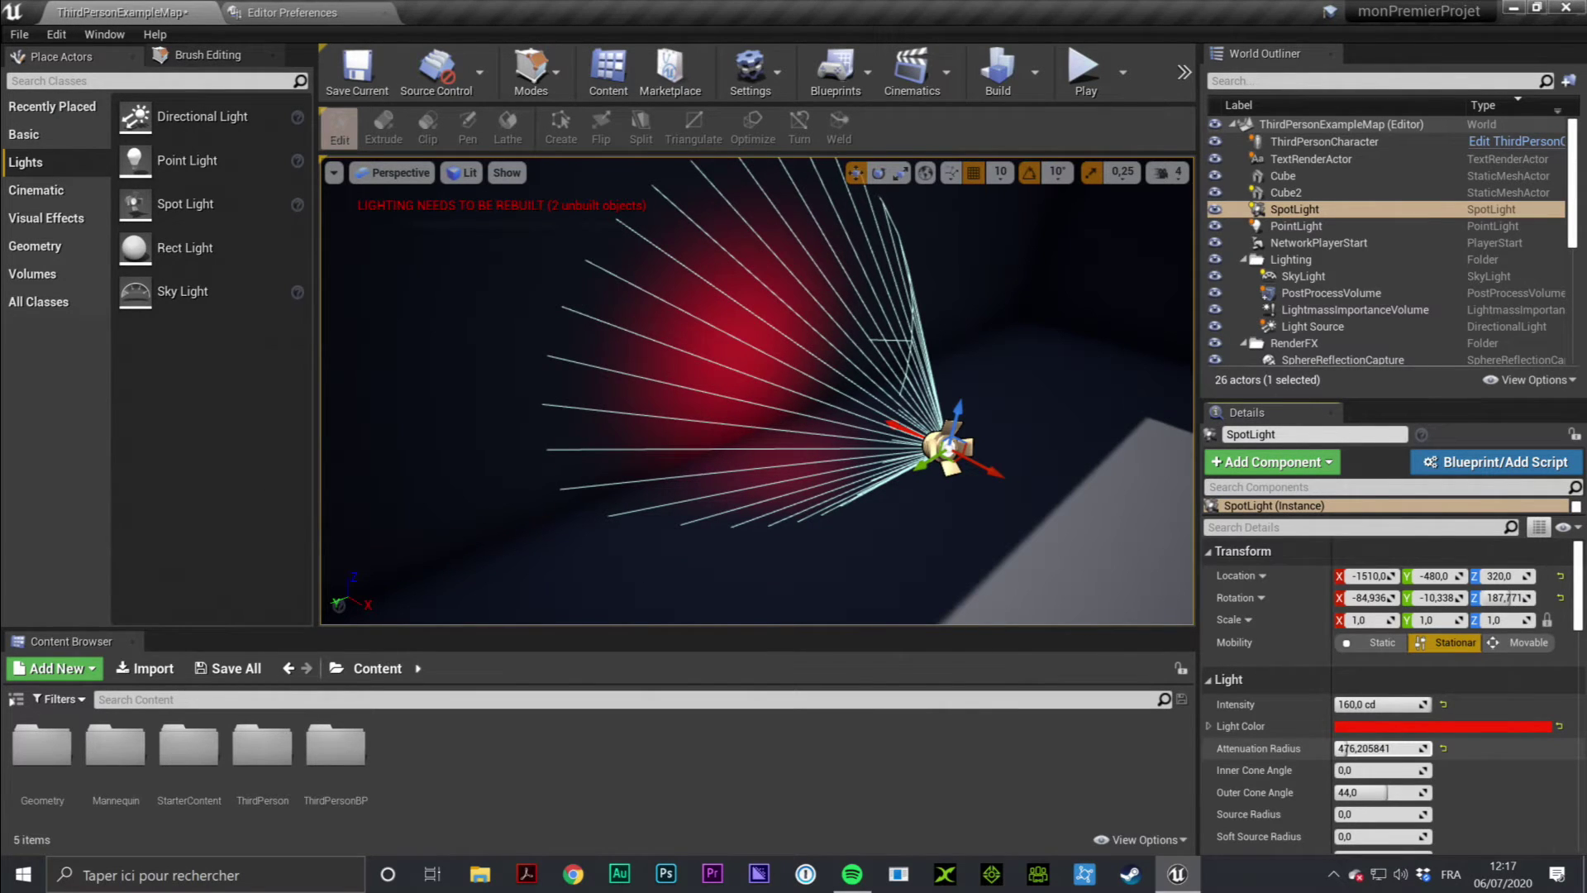
{"action": "type", "text": "16384"}
{"action": "key", "text": "Return"}
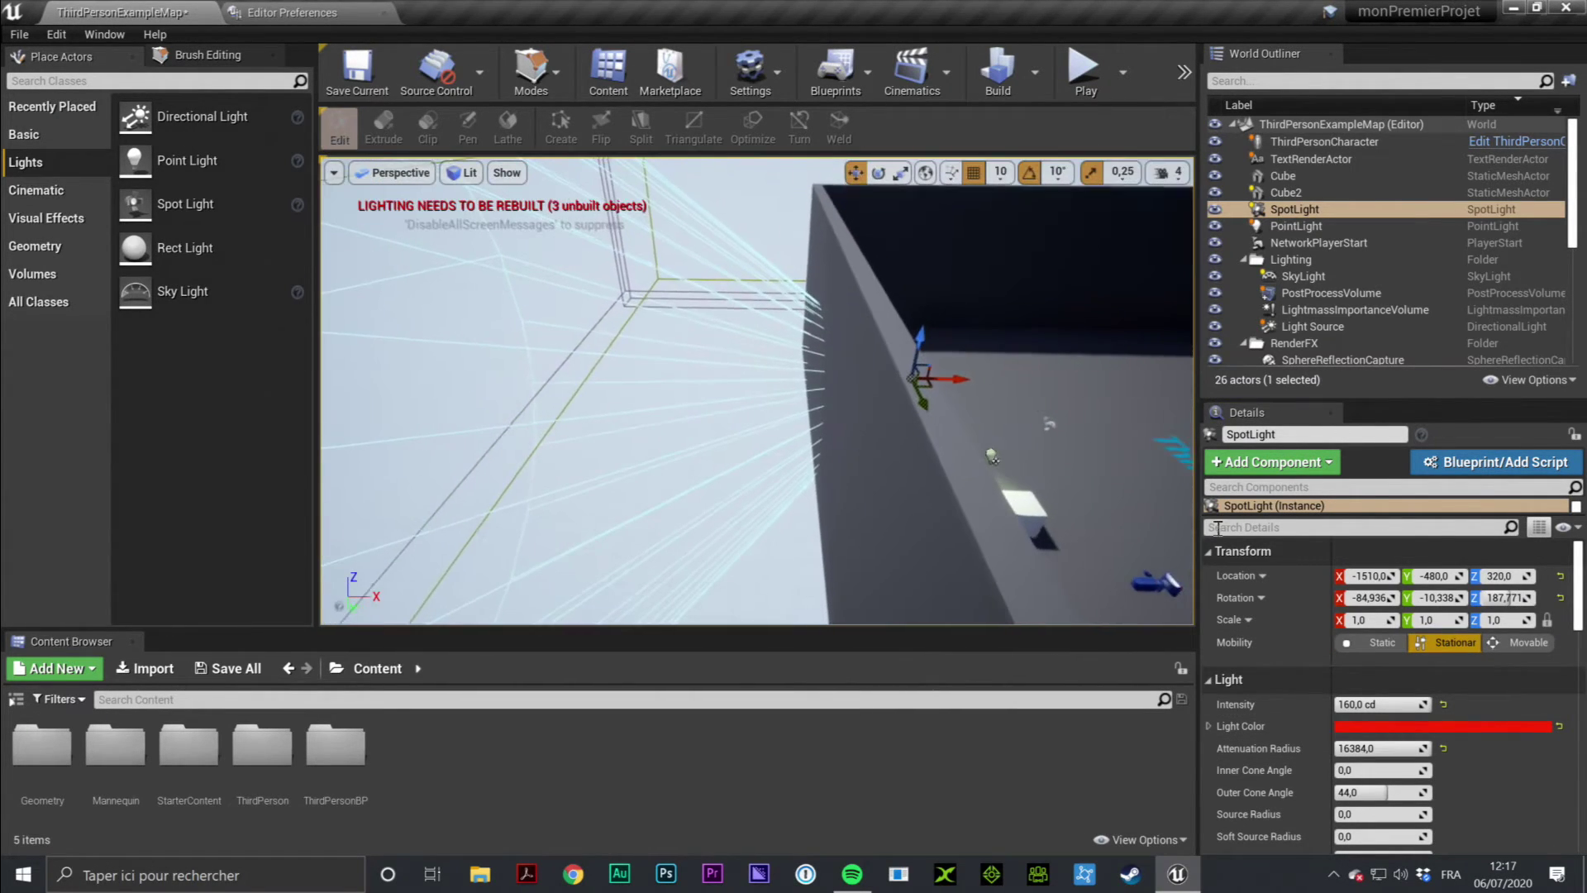
{"action": "mouse_move", "coordinate": [1380, 704]}
{"action": "left_mouse_down"}
{"action": "mouse_move", "coordinate": [1364, 704]}
{"action": "mouse_move", "coordinate": [1422, 704]}
{"action": "mouse_move", "coordinate": [1339, 704]}
{"action": "mouse_move", "coordinate": [1344, 676]}
{"action": "left_mouse_up"}
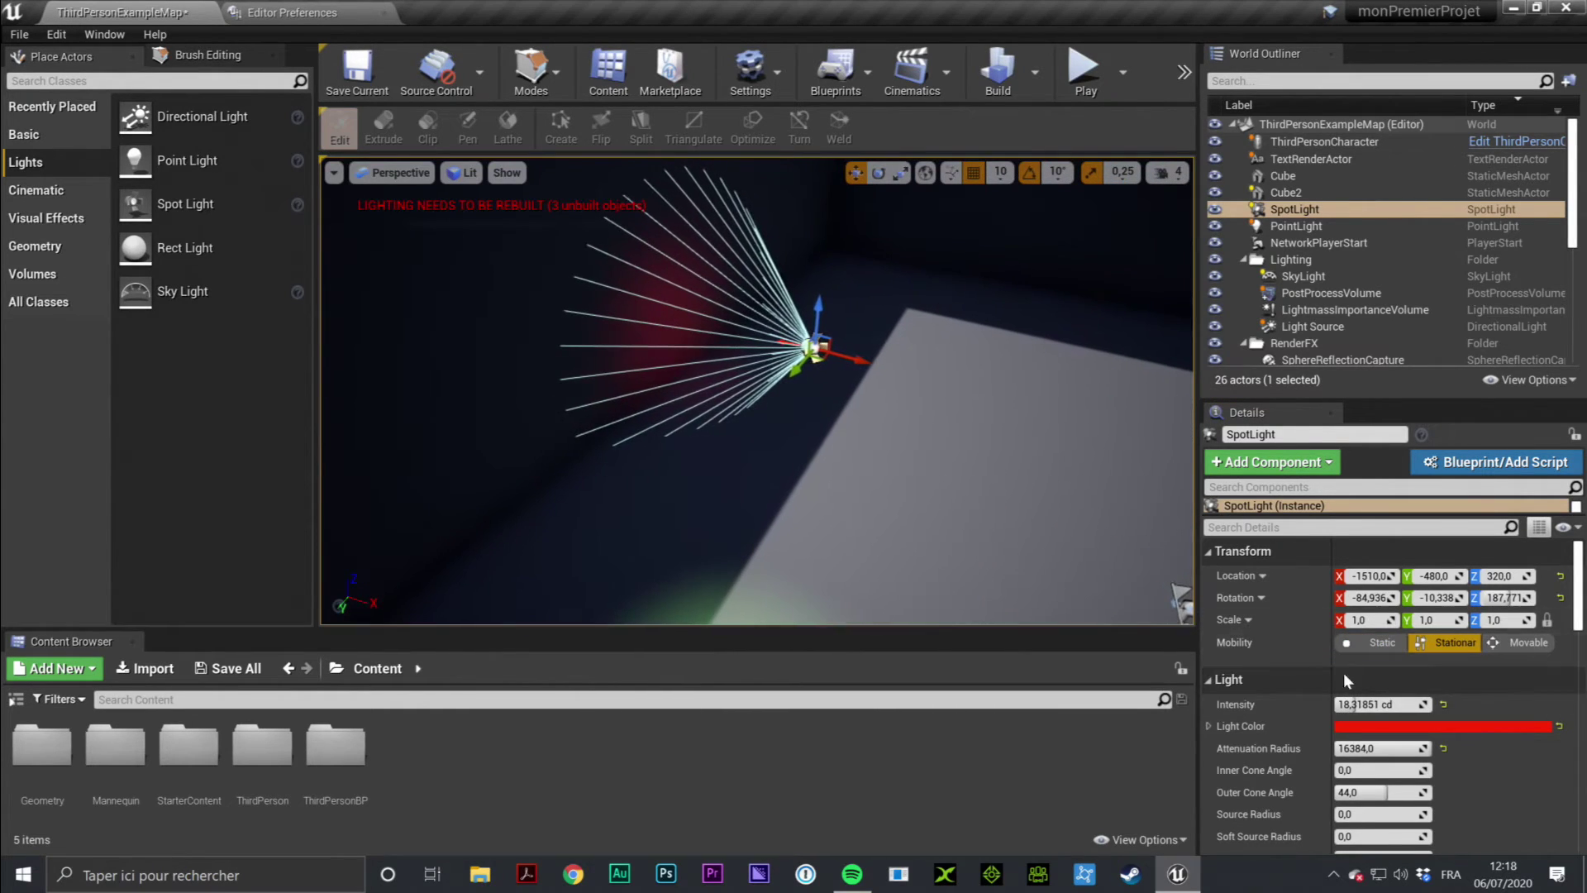
Set the red spot light's attenuation radius to 100, then change it to 200
{"action": "left_click", "coordinate": [1376, 748]}
{"action": "type", "text": "100"}
{"action": "key", "text": "Return"}
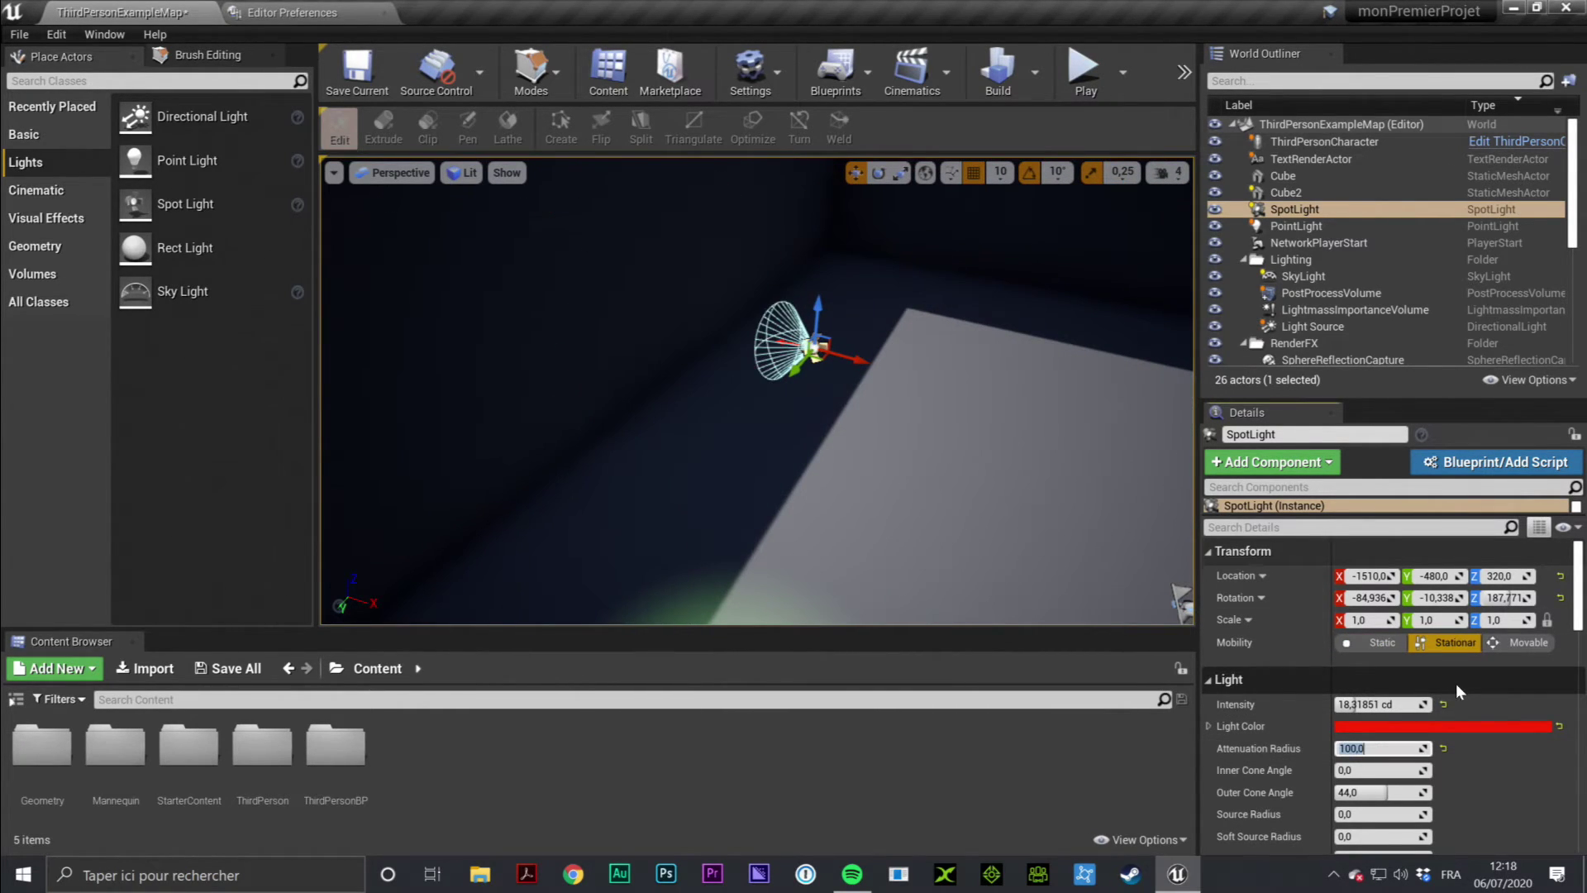
{"action": "left_click_drag", "start_coordinate": [1180, 597], "coordinate": [1140, 529]}
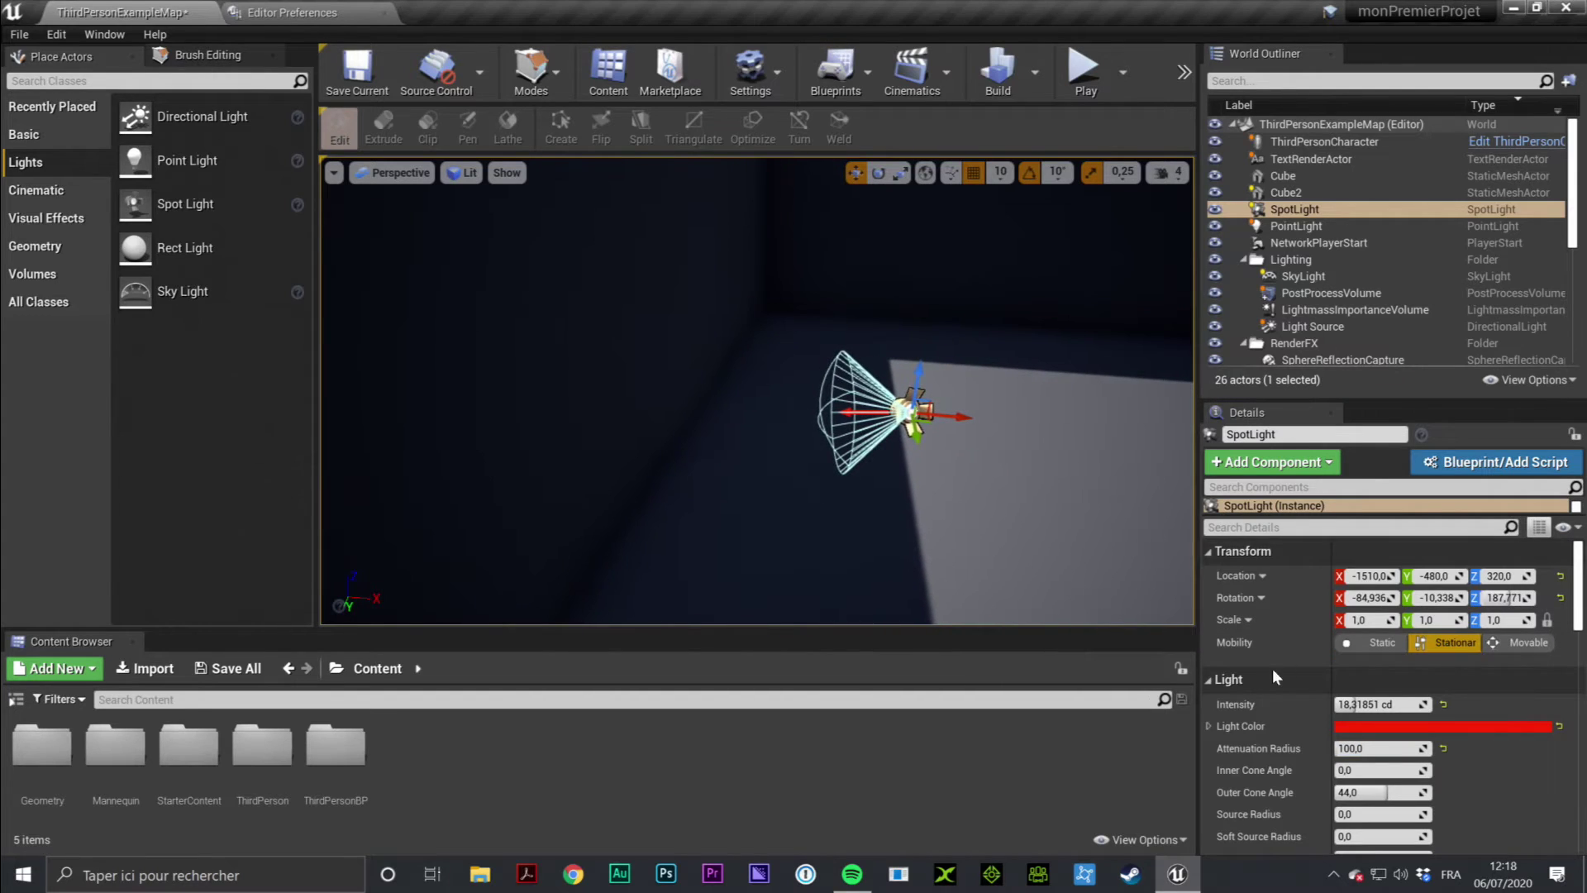
{"action": "left_click_drag", "start_coordinate": [1033, 463], "coordinate": [989, 451]}
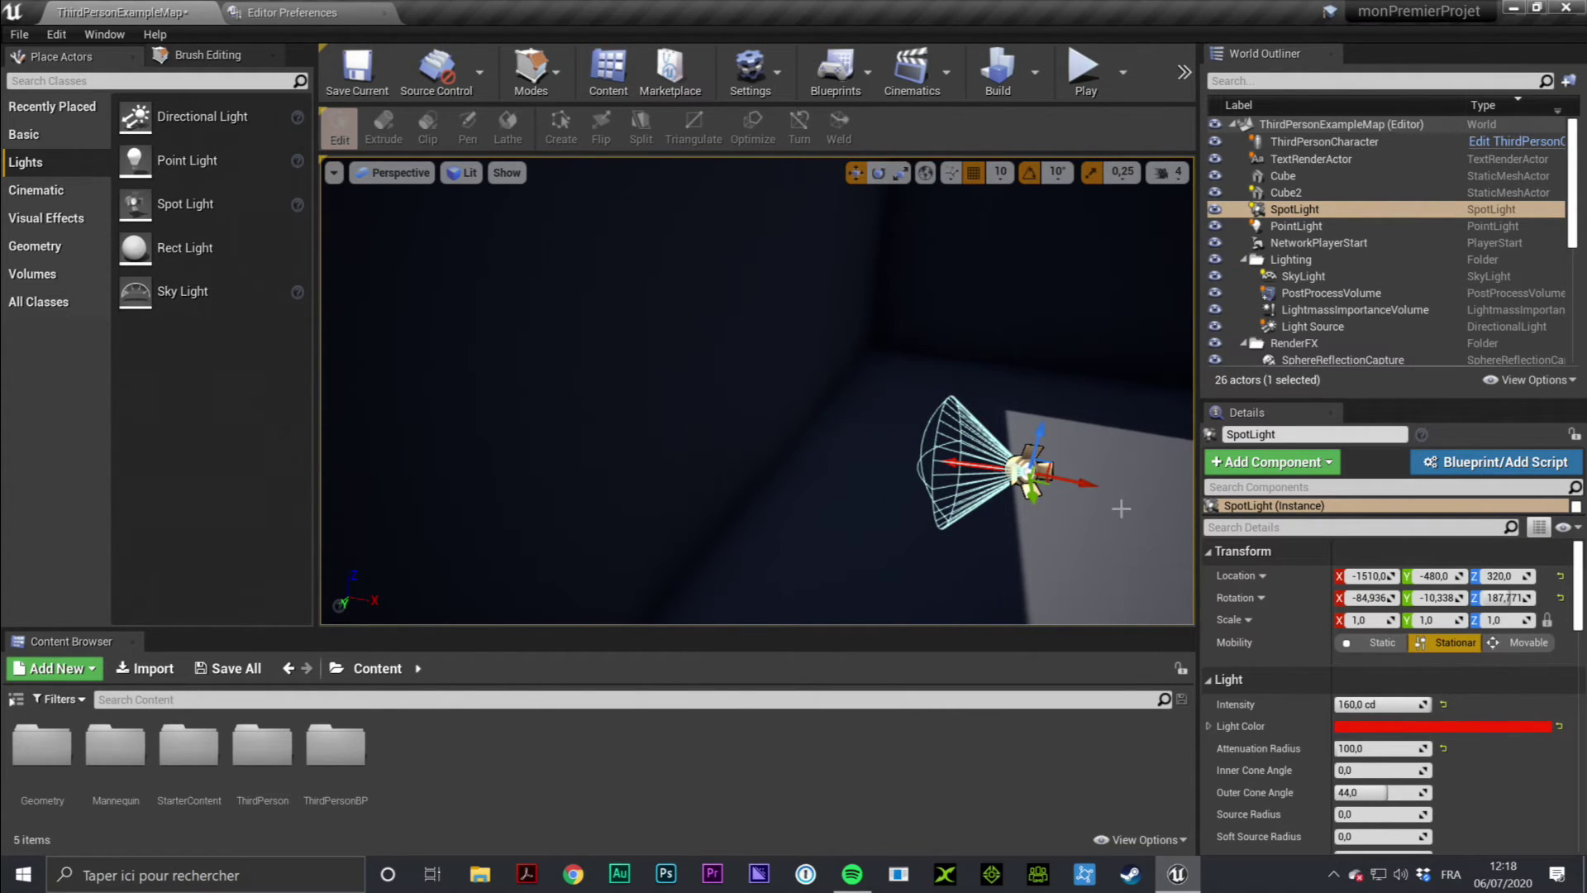
{"action": "left_click", "coordinate": [1372, 748]}
{"action": "type", "text": "200"}
{"action": "key", "text": "Return"}
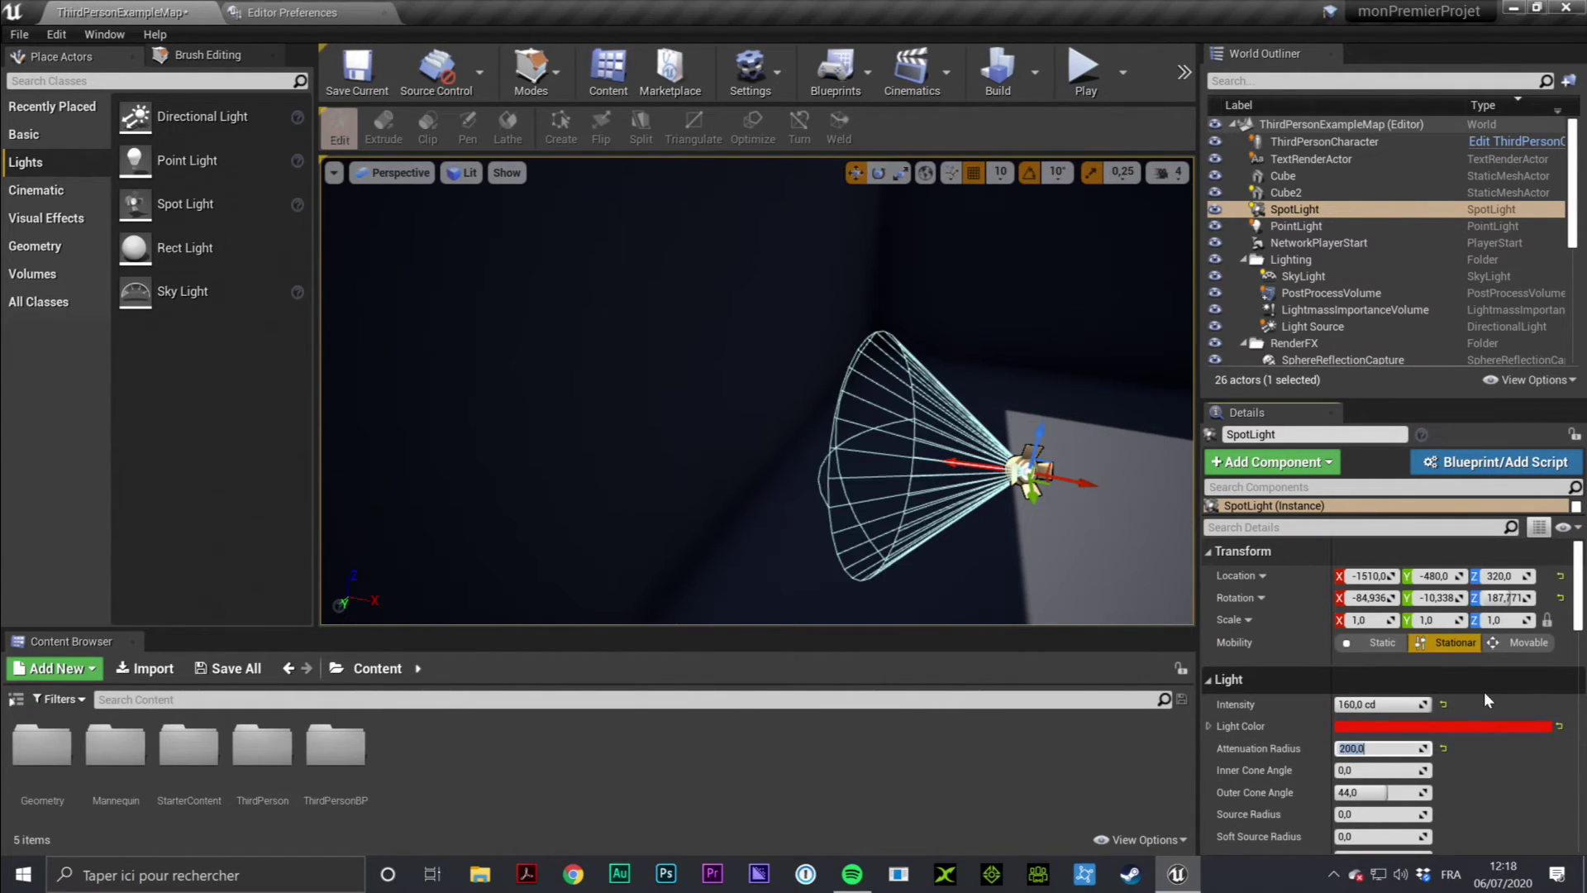
Play the level, run the character around the red and green lights, then exit with Esc
{"action": "left_click", "coordinate": [1085, 66]}
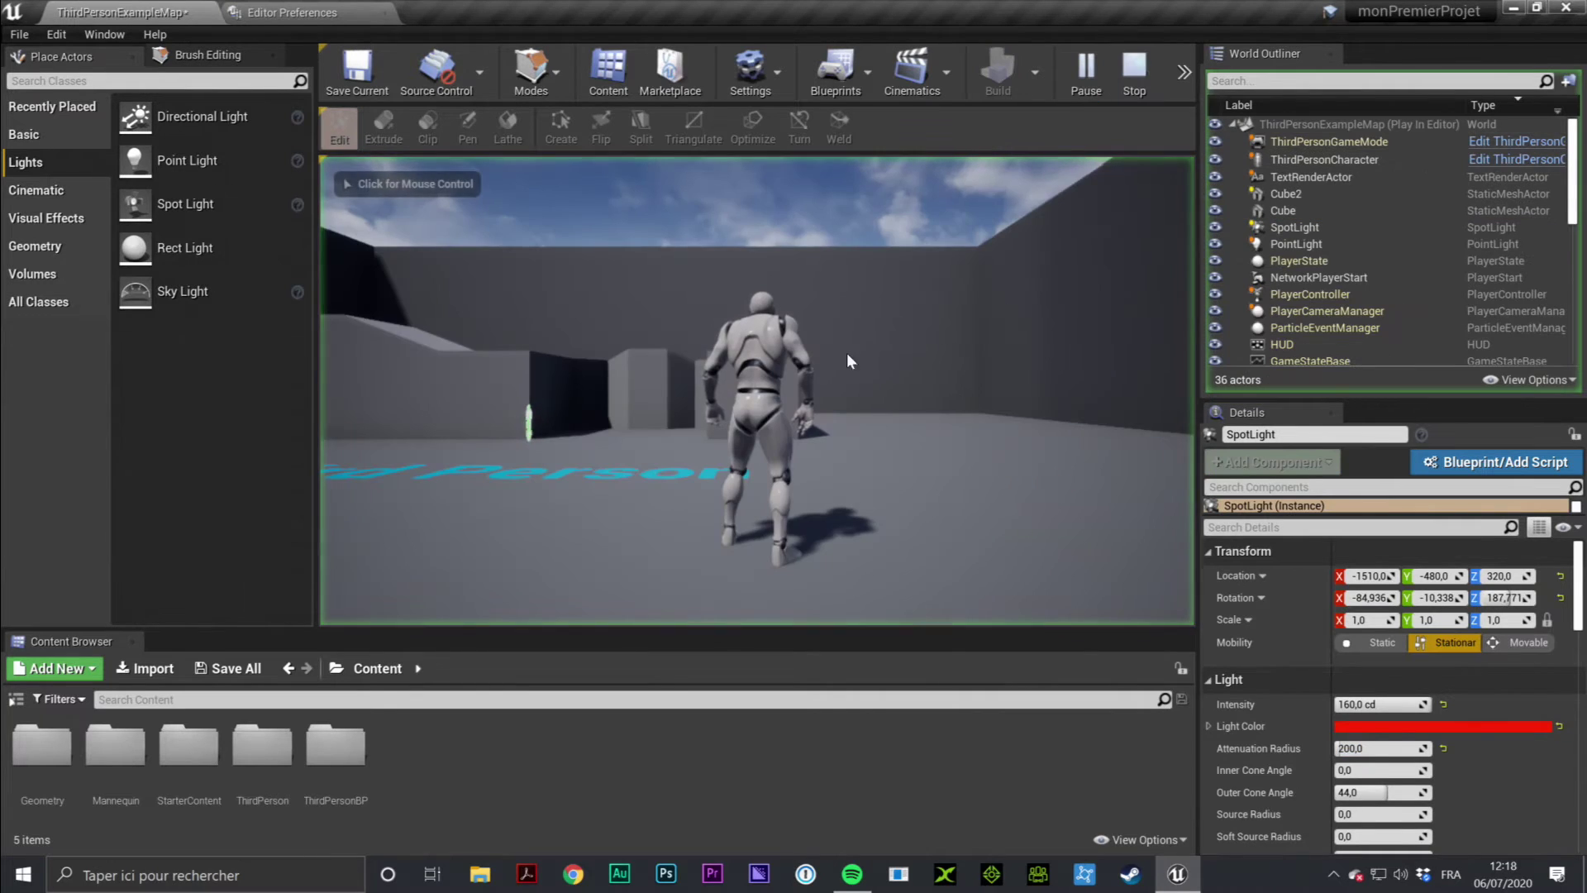
{"action": "left_click", "coordinate": [846, 352]}
{"action": "key", "text": "w"}
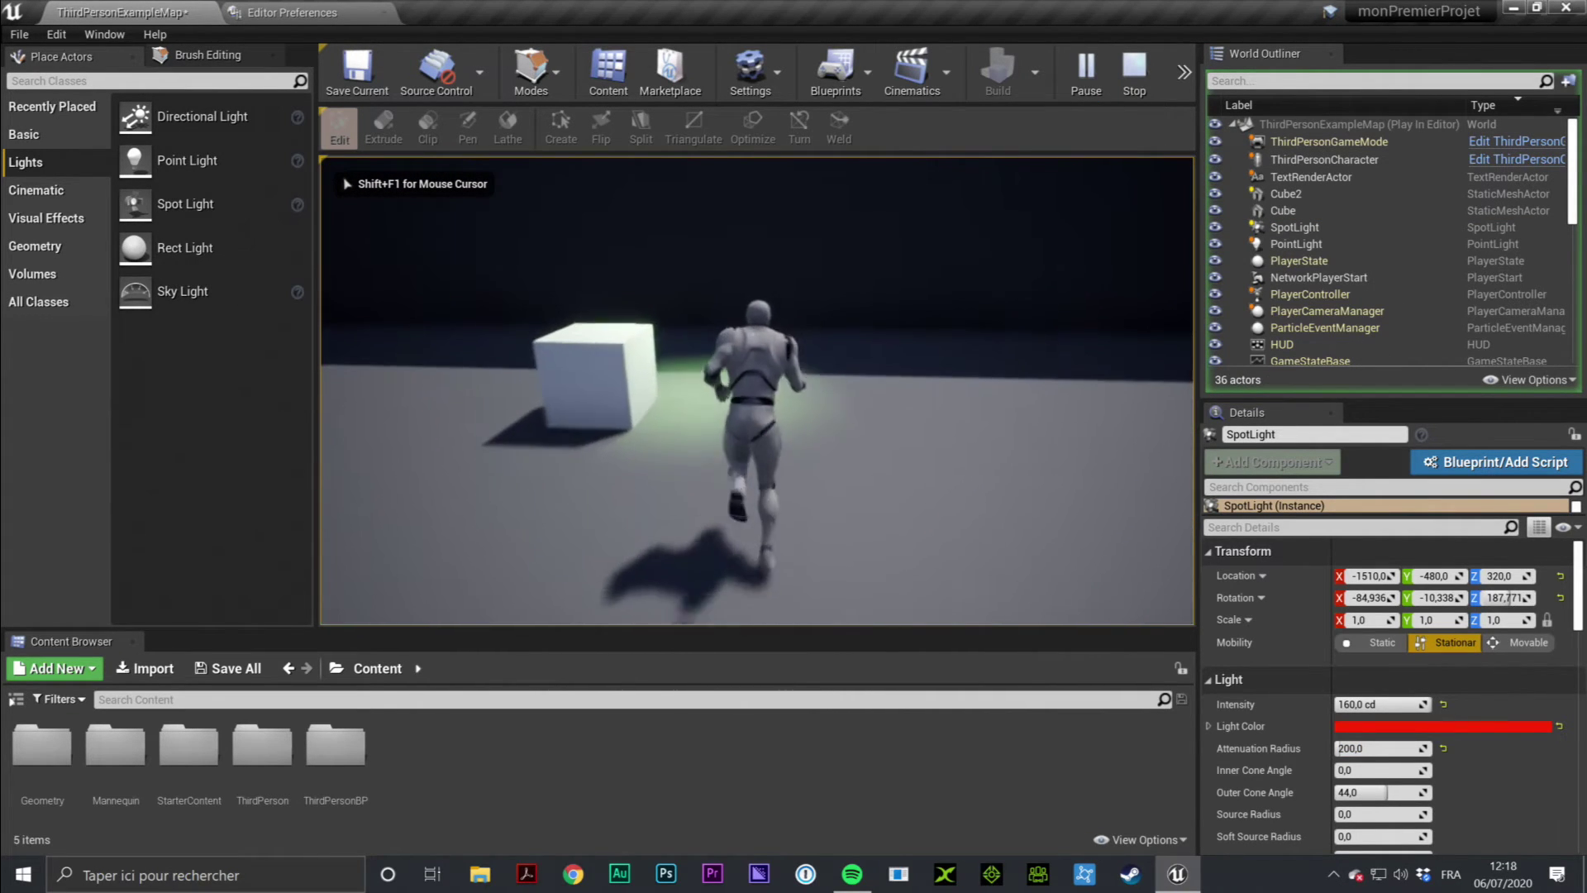
{"action": "key", "text": "w"}
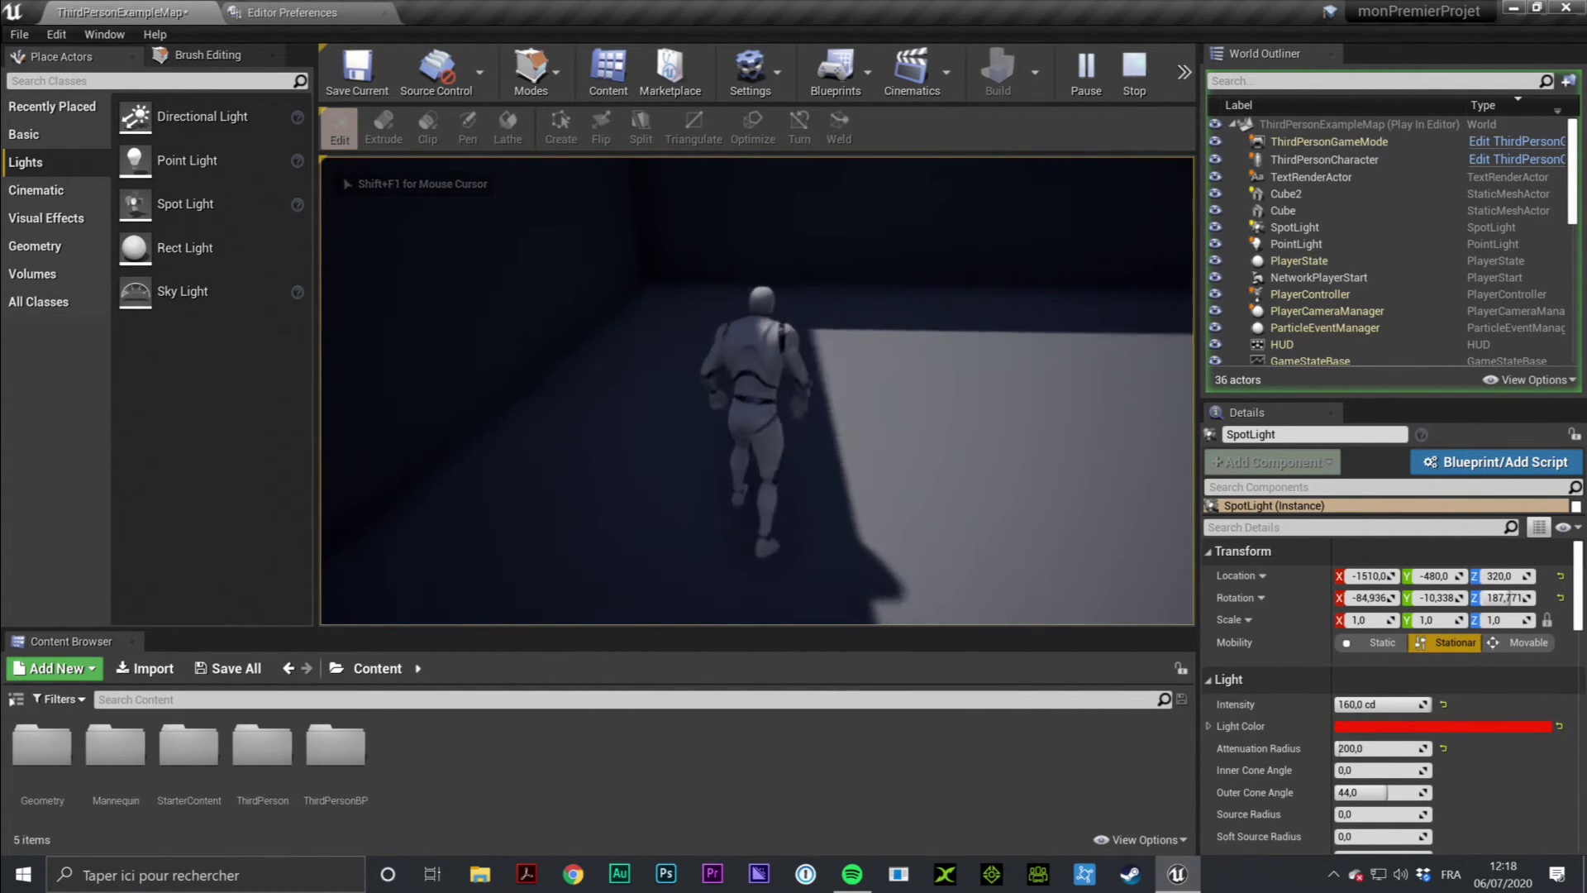
{"action": "key", "text": "w"}
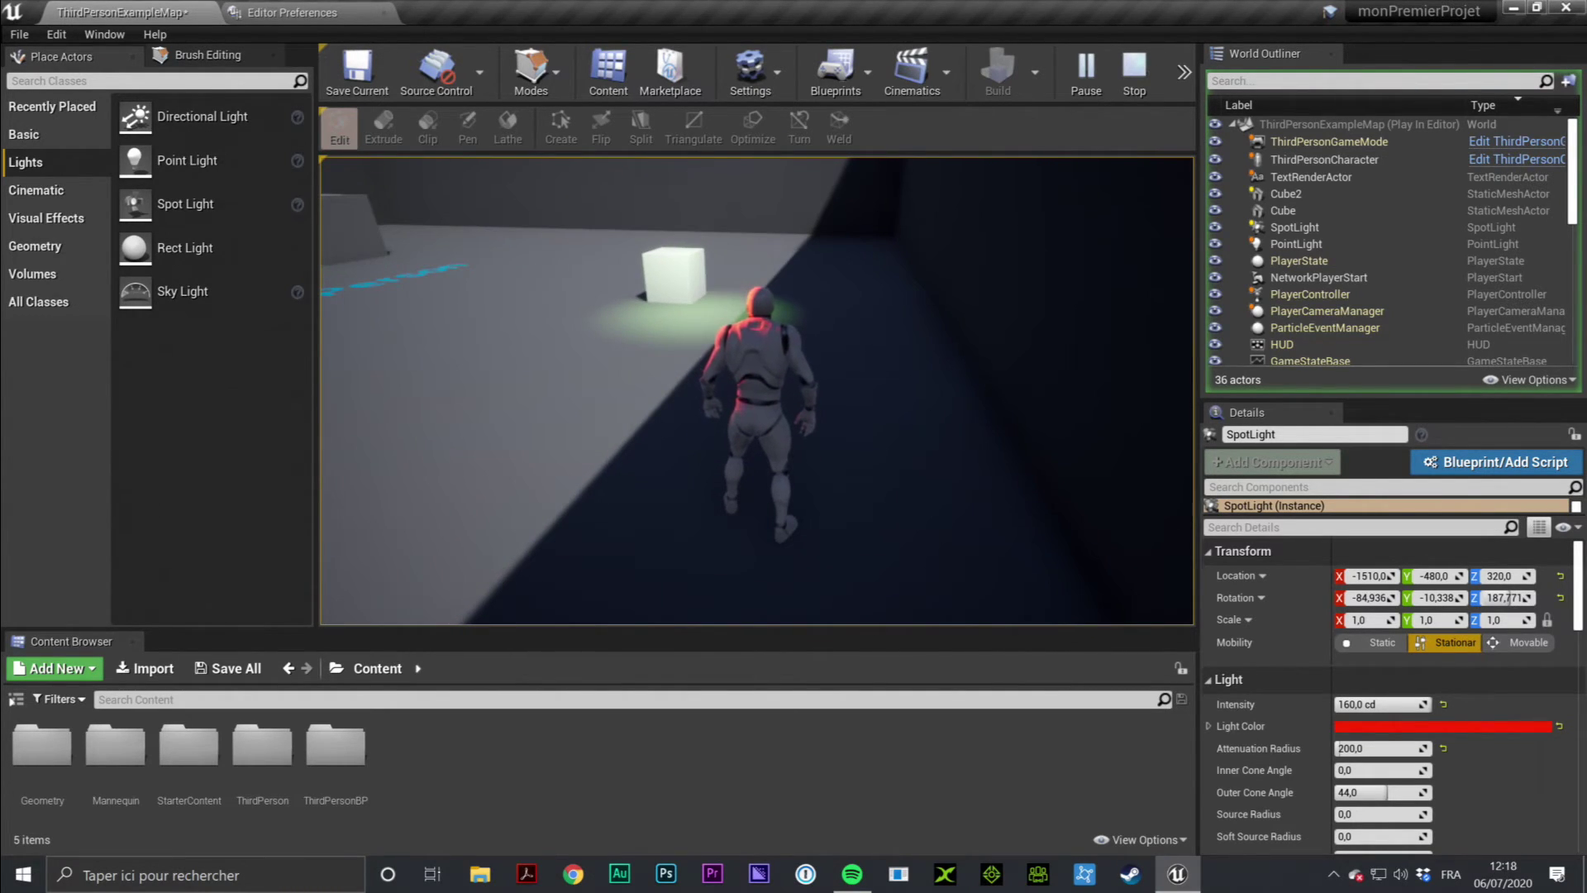
{"action": "key", "text": "Escape"}
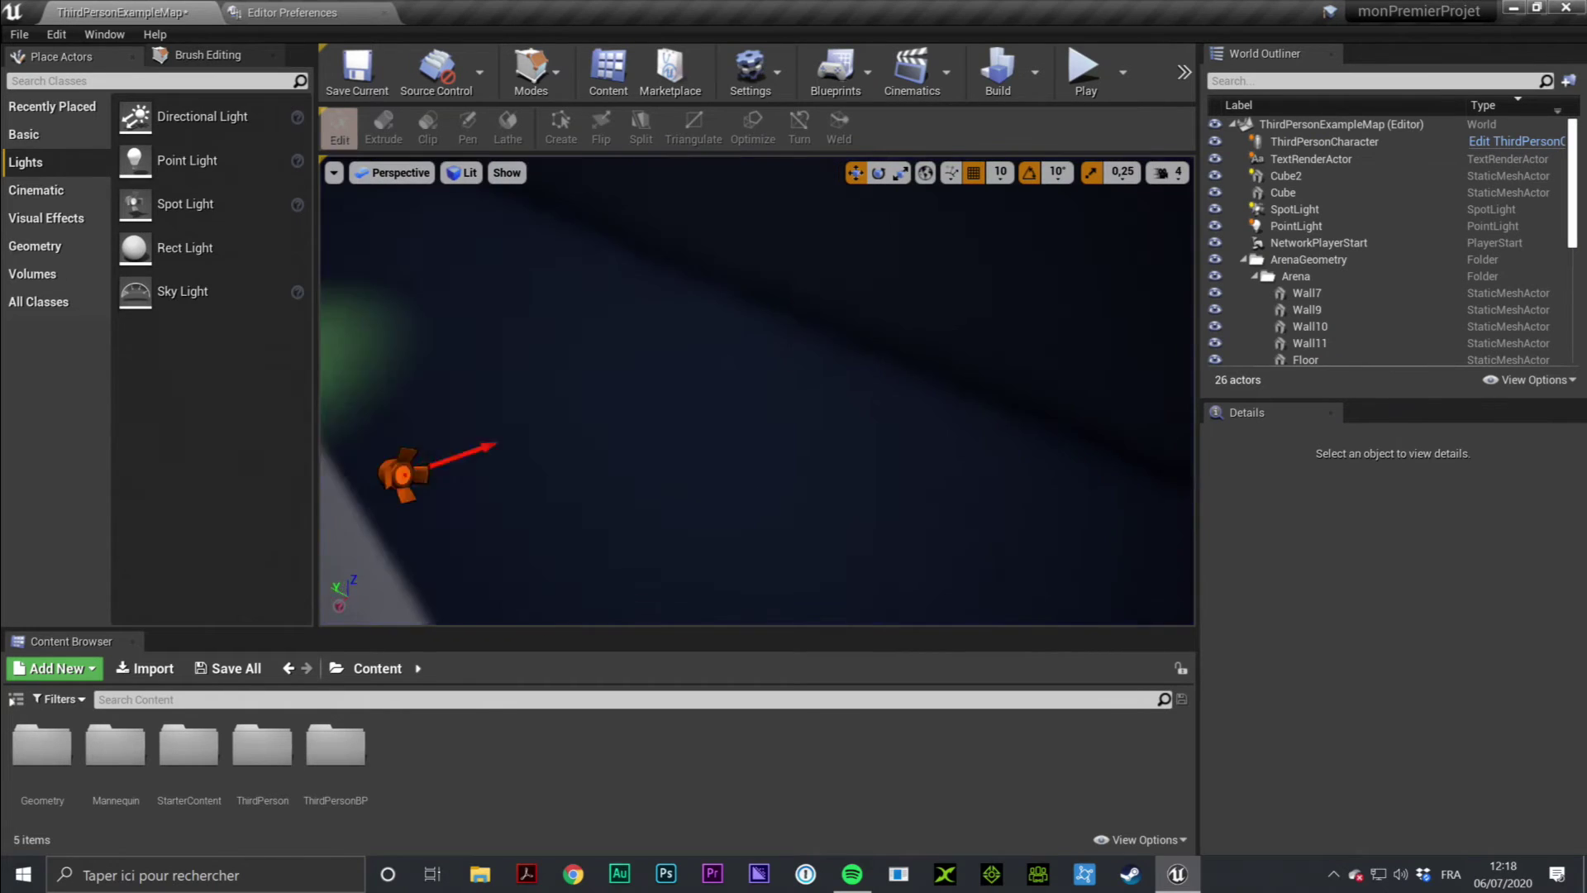
{"action": "left_click", "coordinate": [669, 410]}
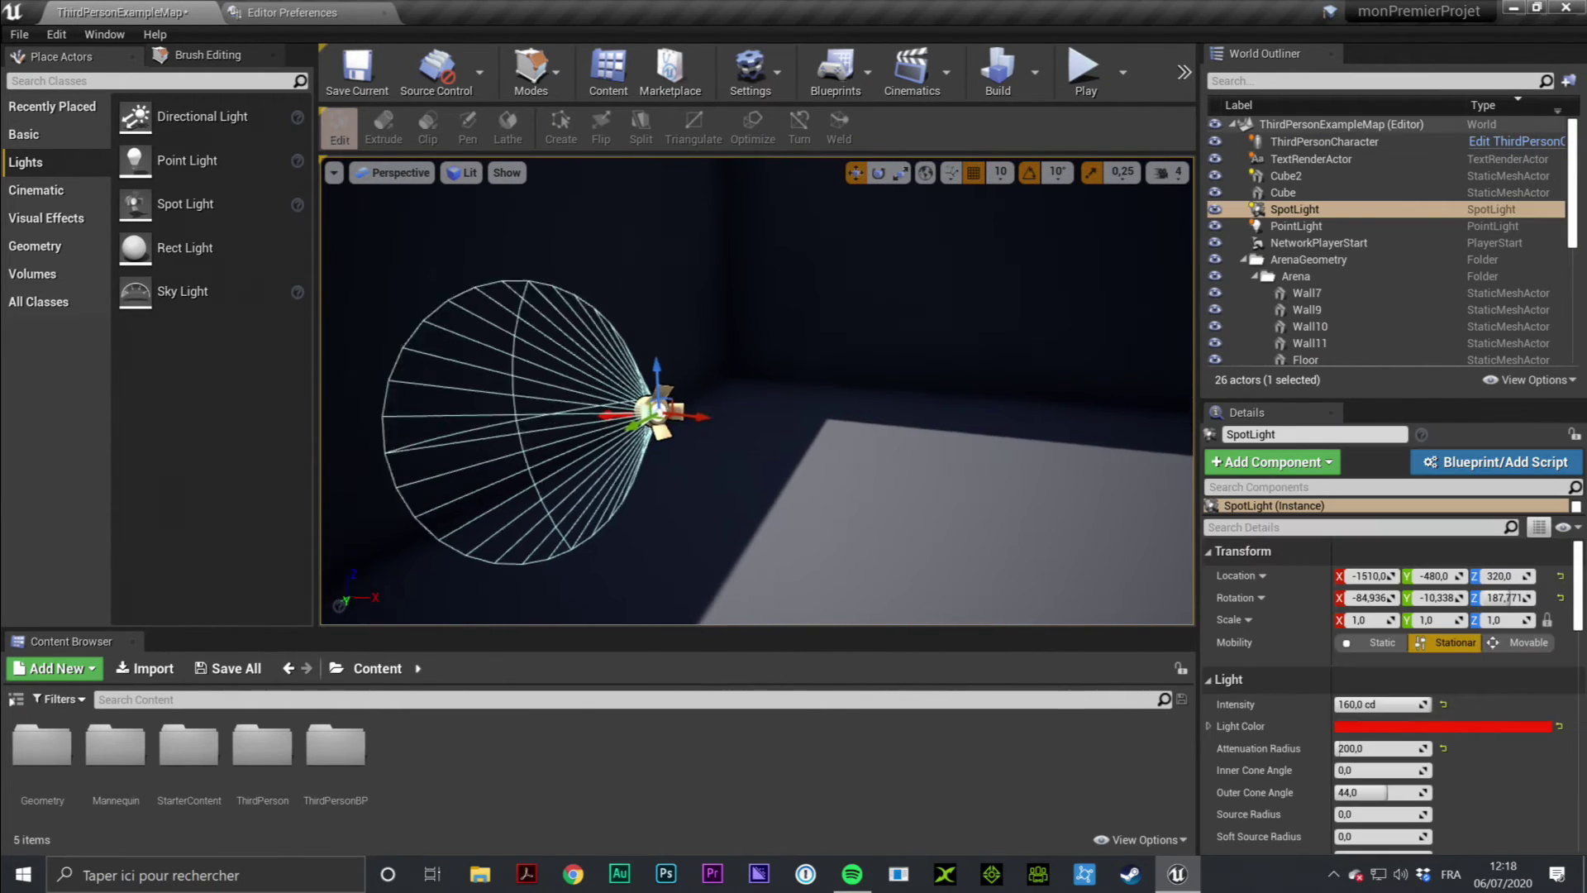
{"action": "right_click_drag", "start_coordinate": [669, 410], "coordinate": [782, 407]}
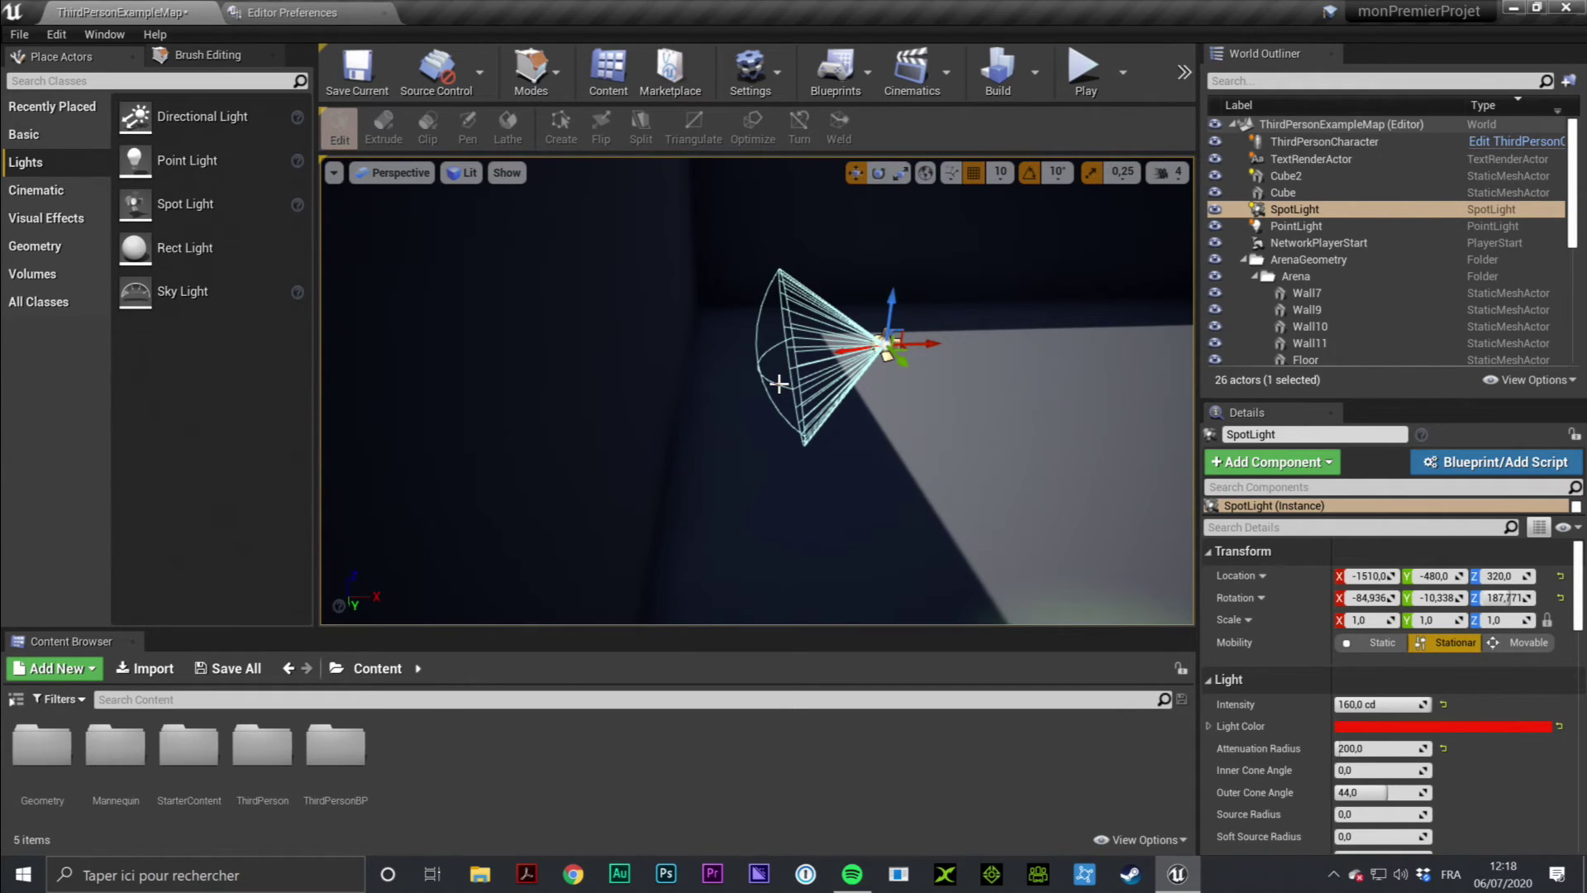
{"action": "left_click", "coordinate": [609, 275]}
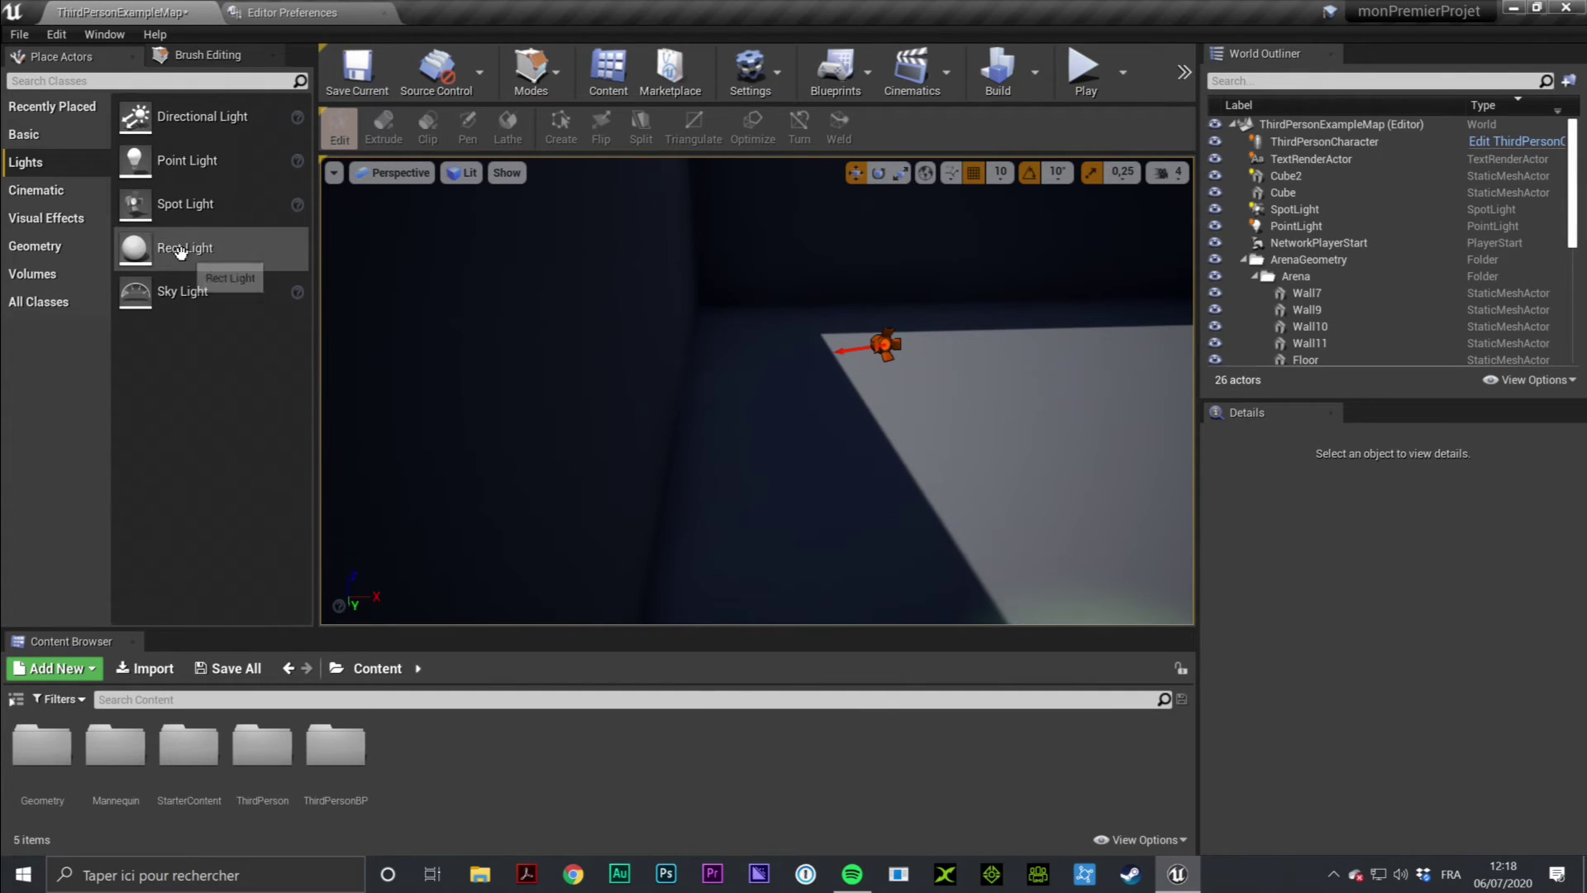
Drag a Rect Light into the level just above the spot light and switch to rotate mode
{"action": "mouse_move", "coordinate": [266, 238]}
{"action": "left_mouse_down"}
{"action": "mouse_move", "coordinate": [802, 450]}
{"action": "mouse_move", "coordinate": [814, 240]}
{"action": "mouse_move", "coordinate": [823, 335]}
{"action": "mouse_move", "coordinate": [849, 267]}
{"action": "mouse_move", "coordinate": [815, 301]}
{"action": "left_mouse_up"}
{"action": "key", "text": "e"}
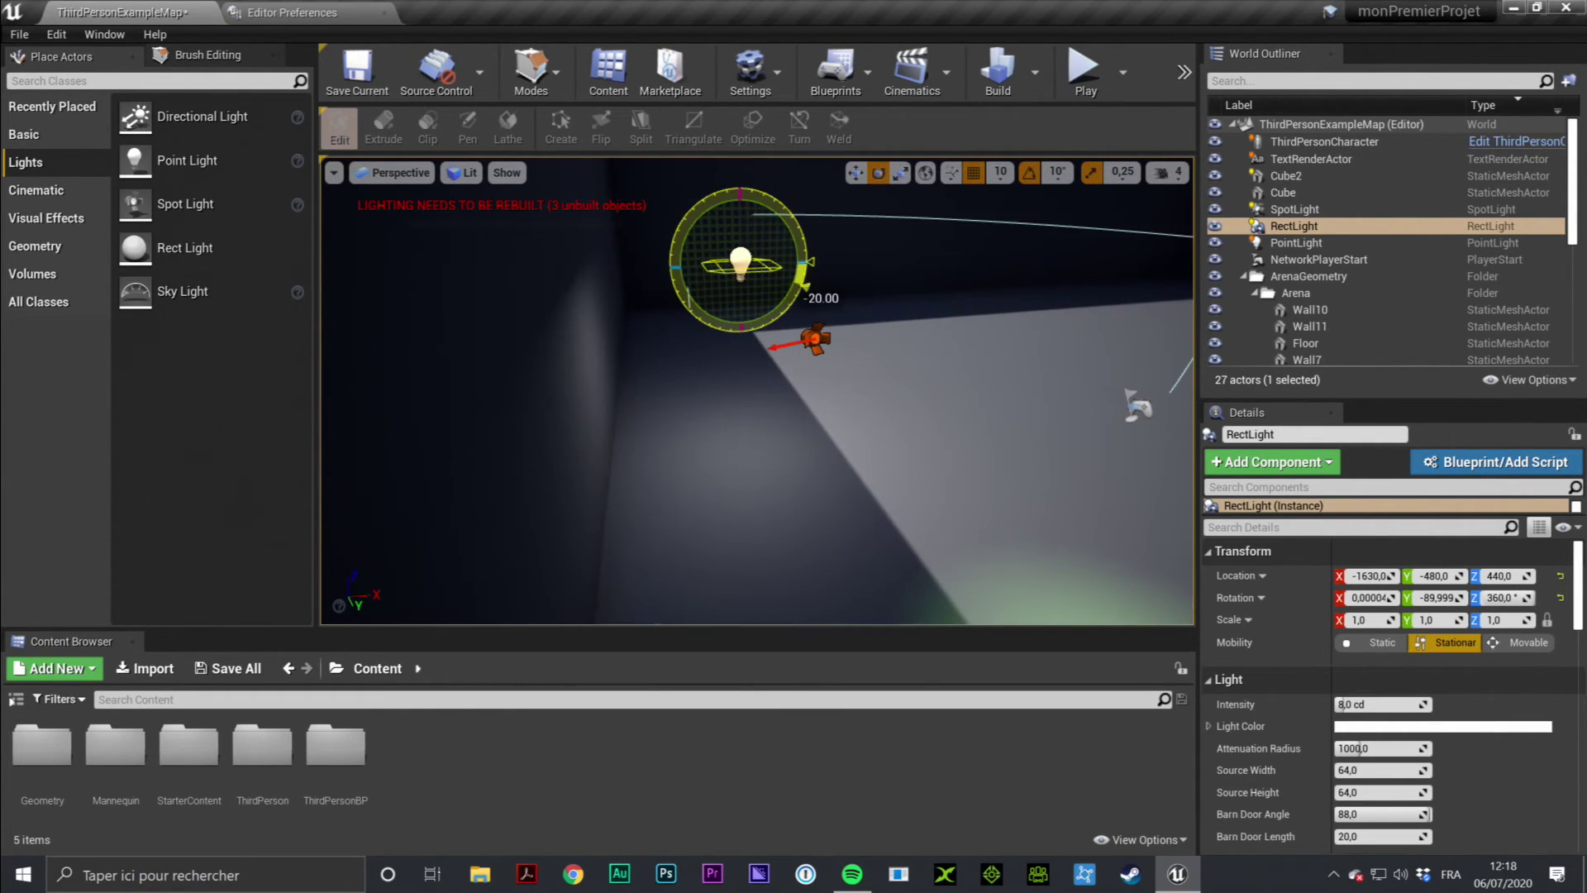
{"action": "right_click_drag", "start_coordinate": [915, 331], "coordinate": [1027, 434]}
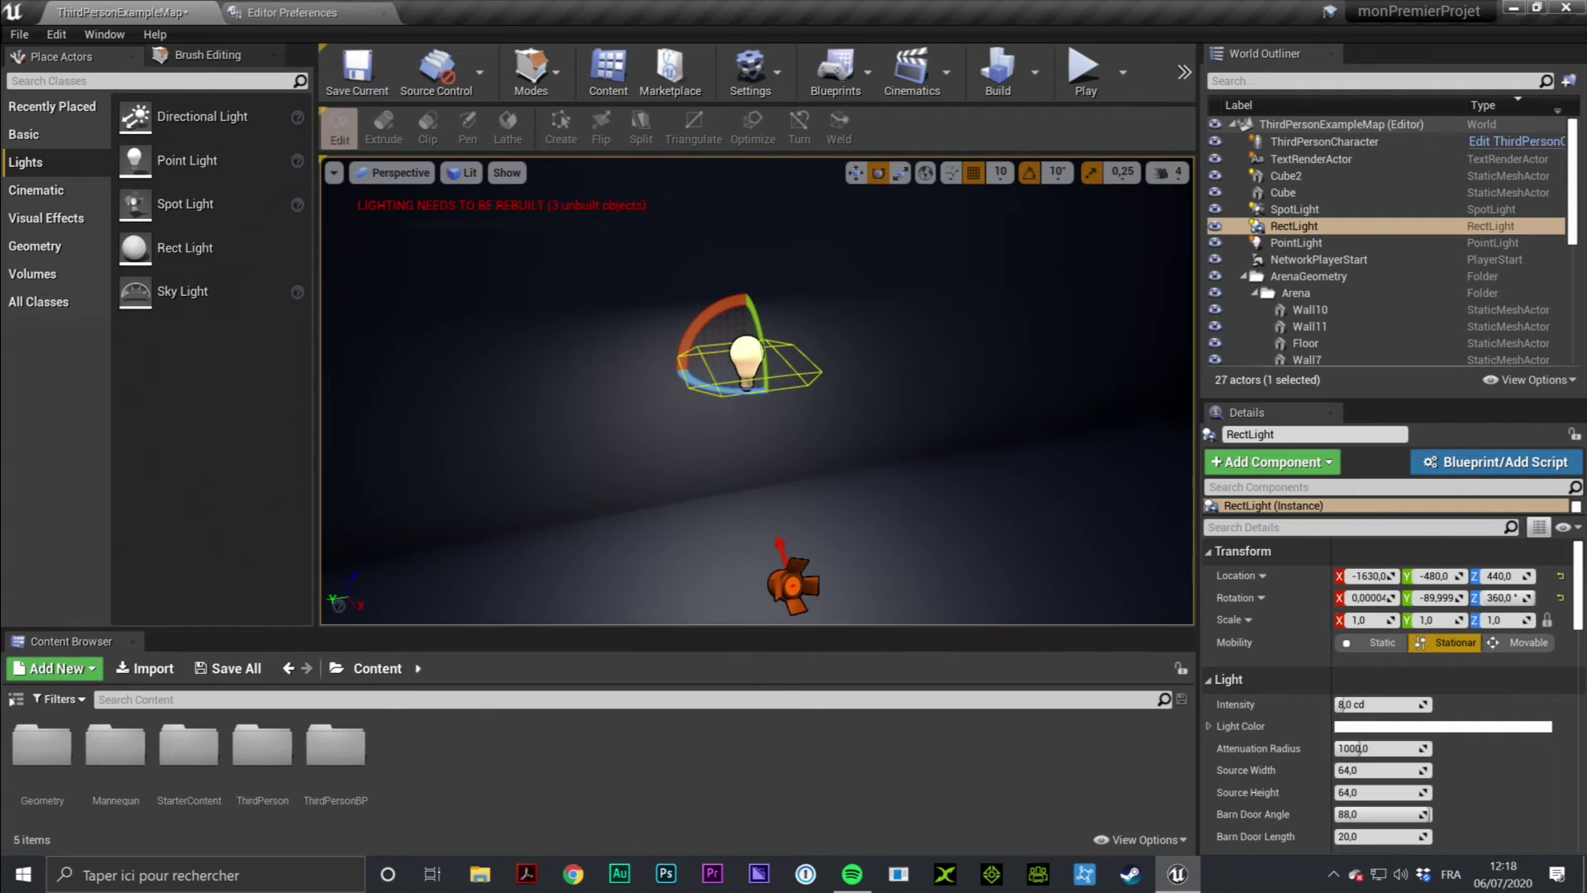
{"action": "scroll", "coordinate": [1364, 794], "scroll_direction": "down", "scroll_amount": 1}
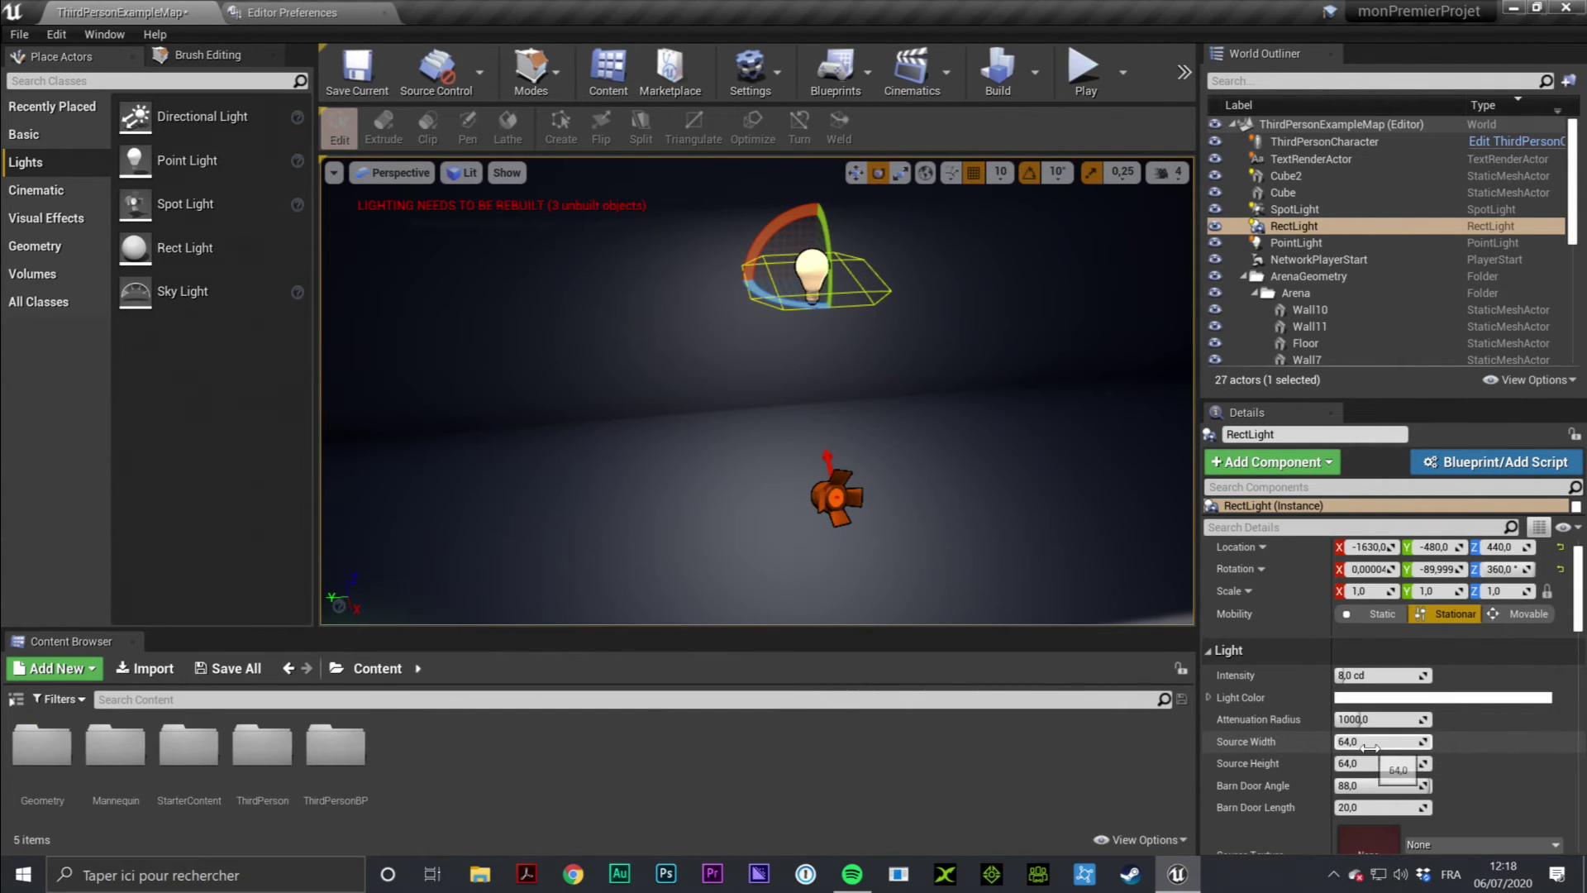
Widen the rect light's source to about 775 and make it about 379 tall
{"action": "left_click_drag", "start_coordinate": [1380, 742], "coordinate": [1487, 741]}
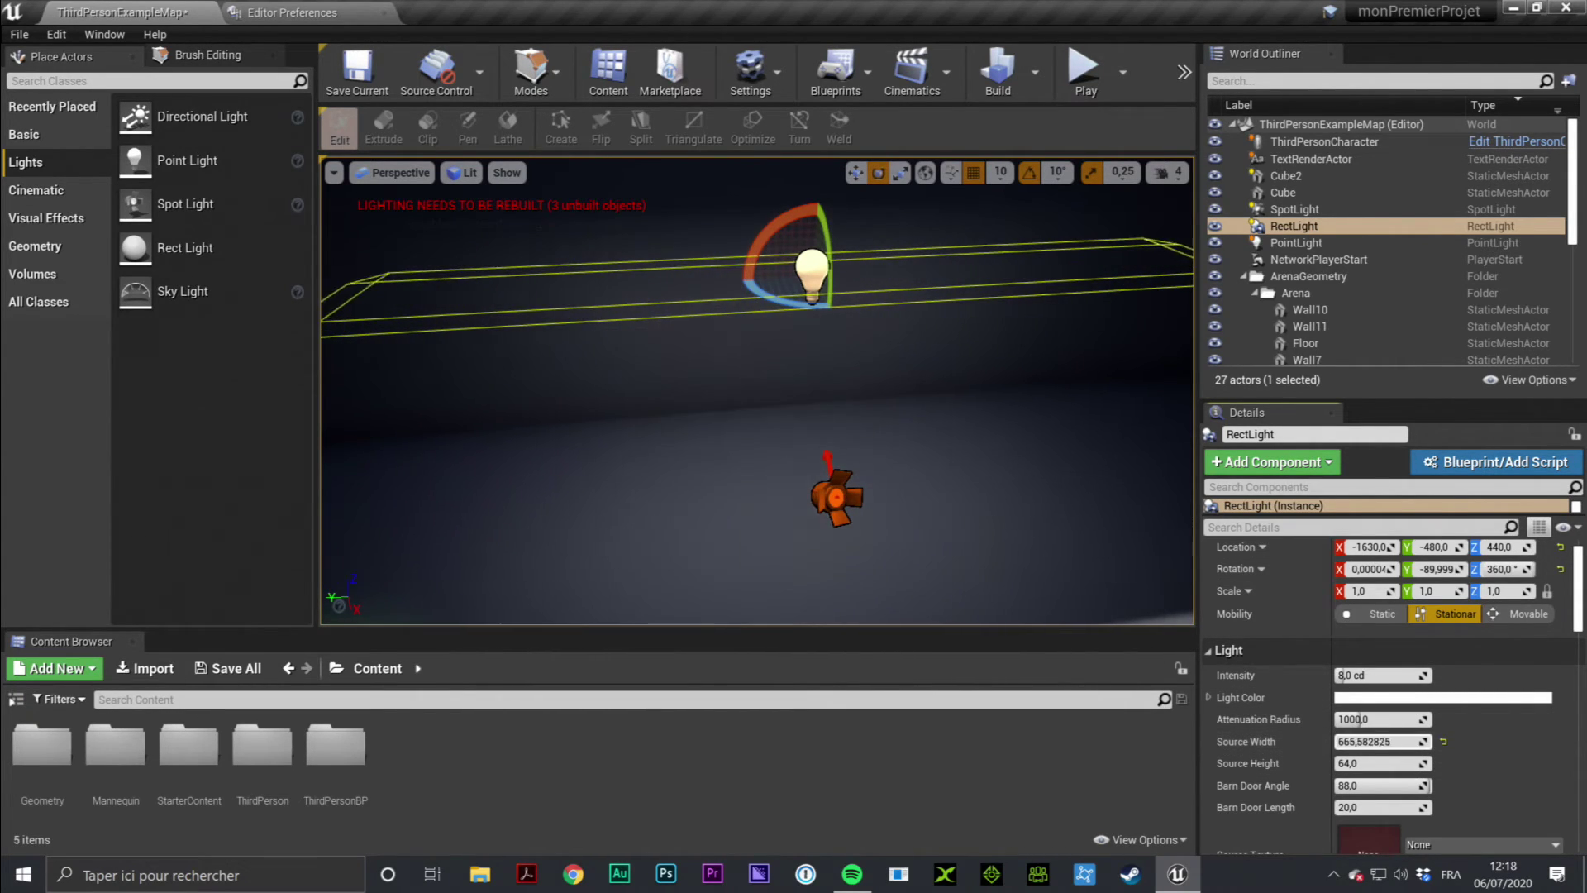
{"action": "left_click_drag", "start_coordinate": [1380, 763], "coordinate": [1455, 763]}
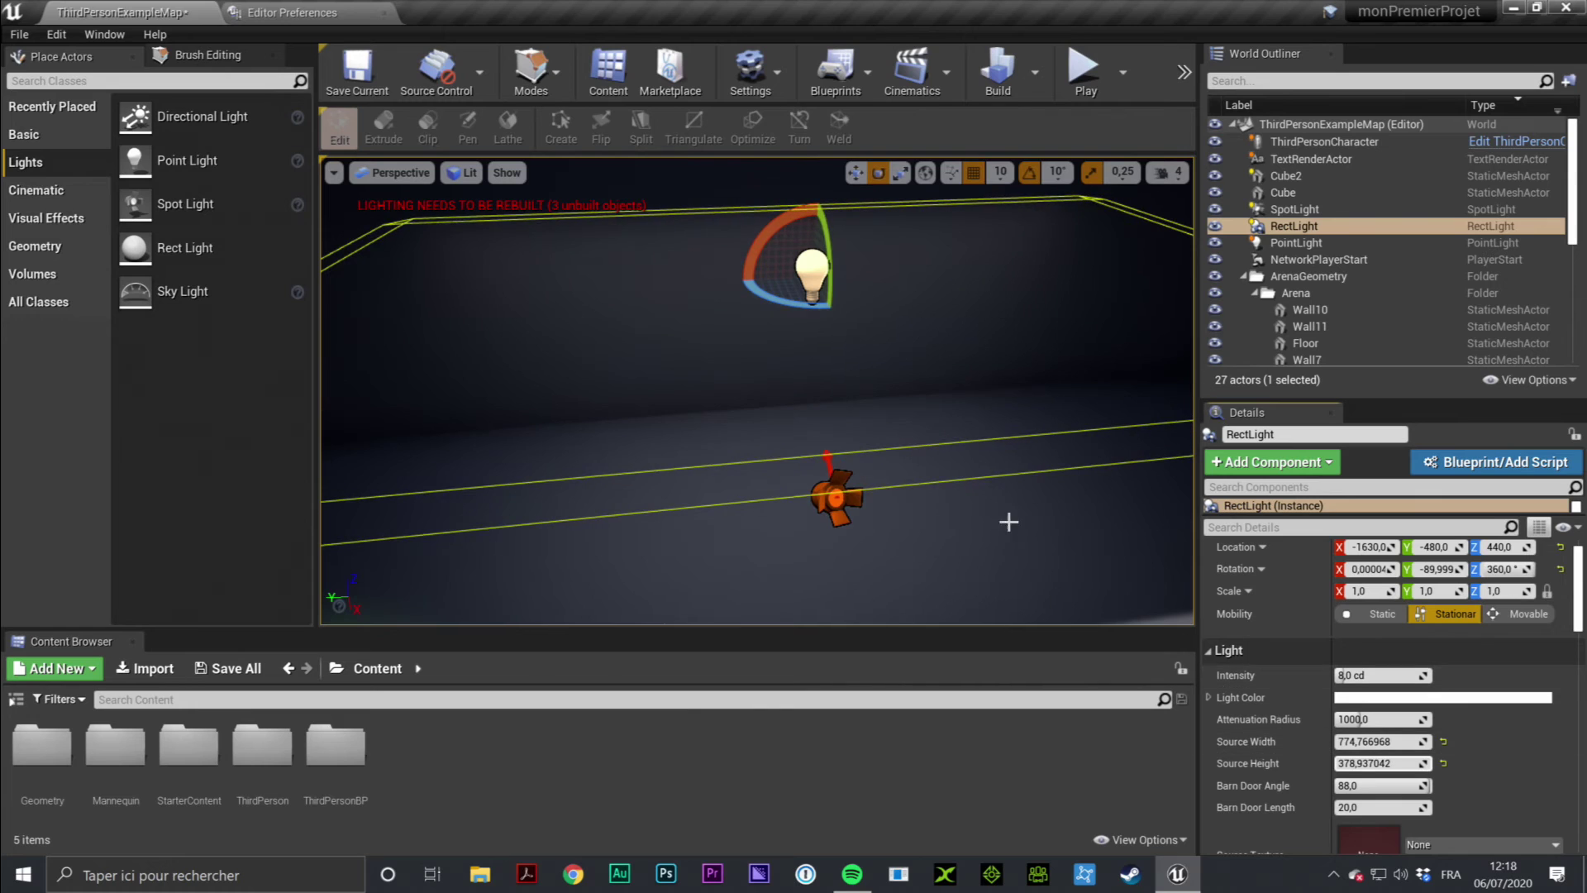
{"action": "right_click_drag", "start_coordinate": [1009, 524], "coordinate": [811, 313]}
Move the rect light to X -1500 and raise its intensity to about 73.4 cd
{"action": "key", "text": "w"}
{"action": "key", "text": "e"}
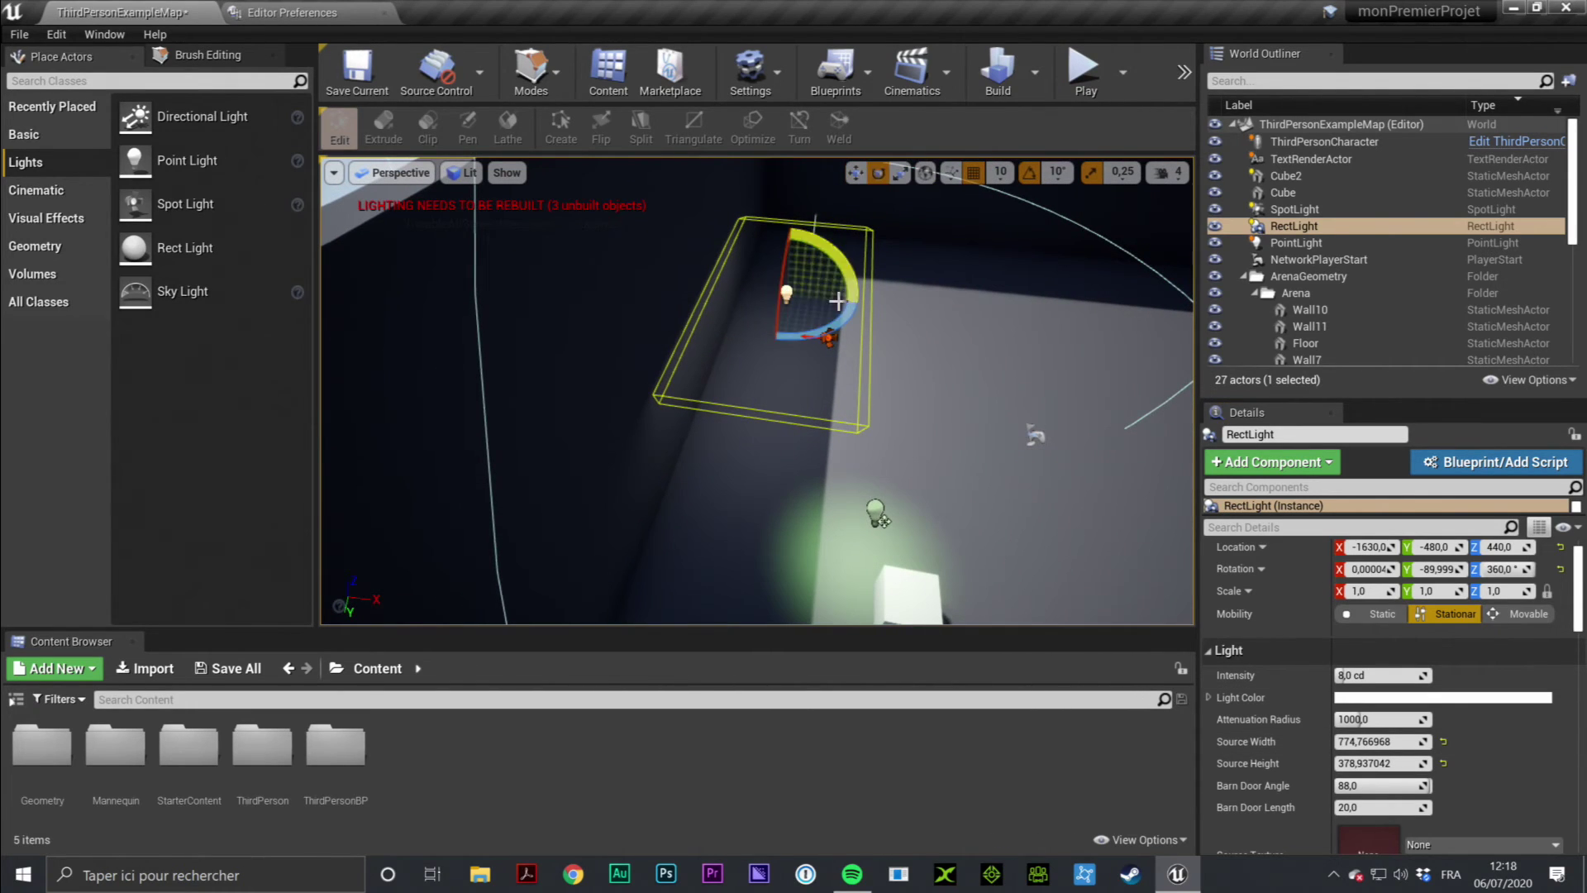
{"action": "key", "text": "w"}
{"action": "left_click_drag", "start_coordinate": [821, 303], "coordinate": [872, 308]}
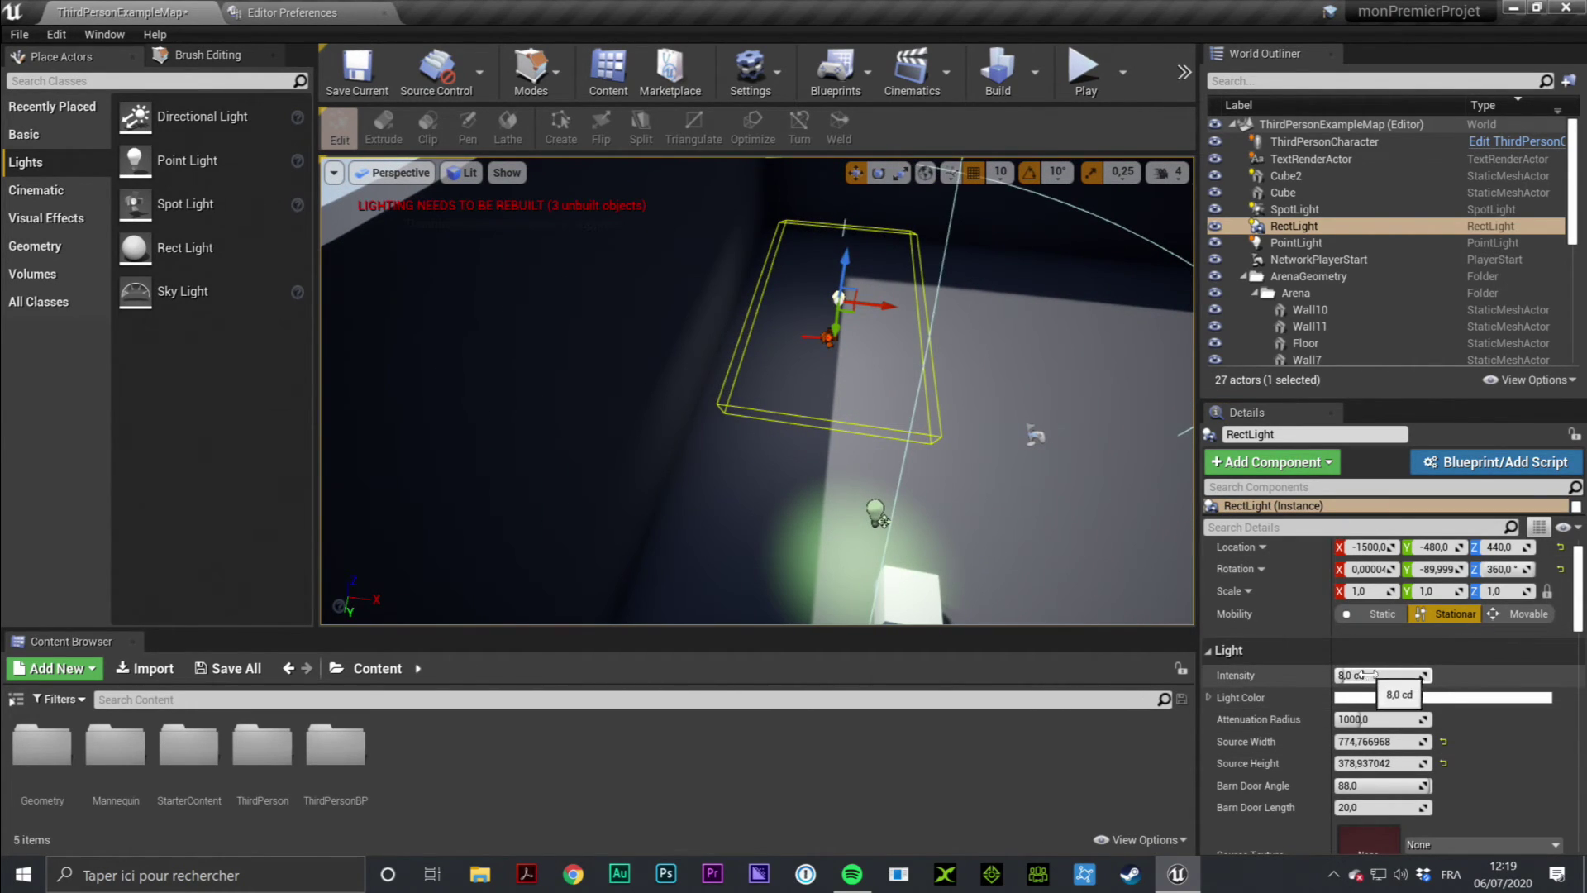
{"action": "mouse_move", "coordinate": [1376, 675]}
{"action": "left_mouse_down"}
{"action": "mouse_move", "coordinate": [1394, 675]}
{"action": "mouse_move", "coordinate": [1140, 567]}
{"action": "left_mouse_up"}
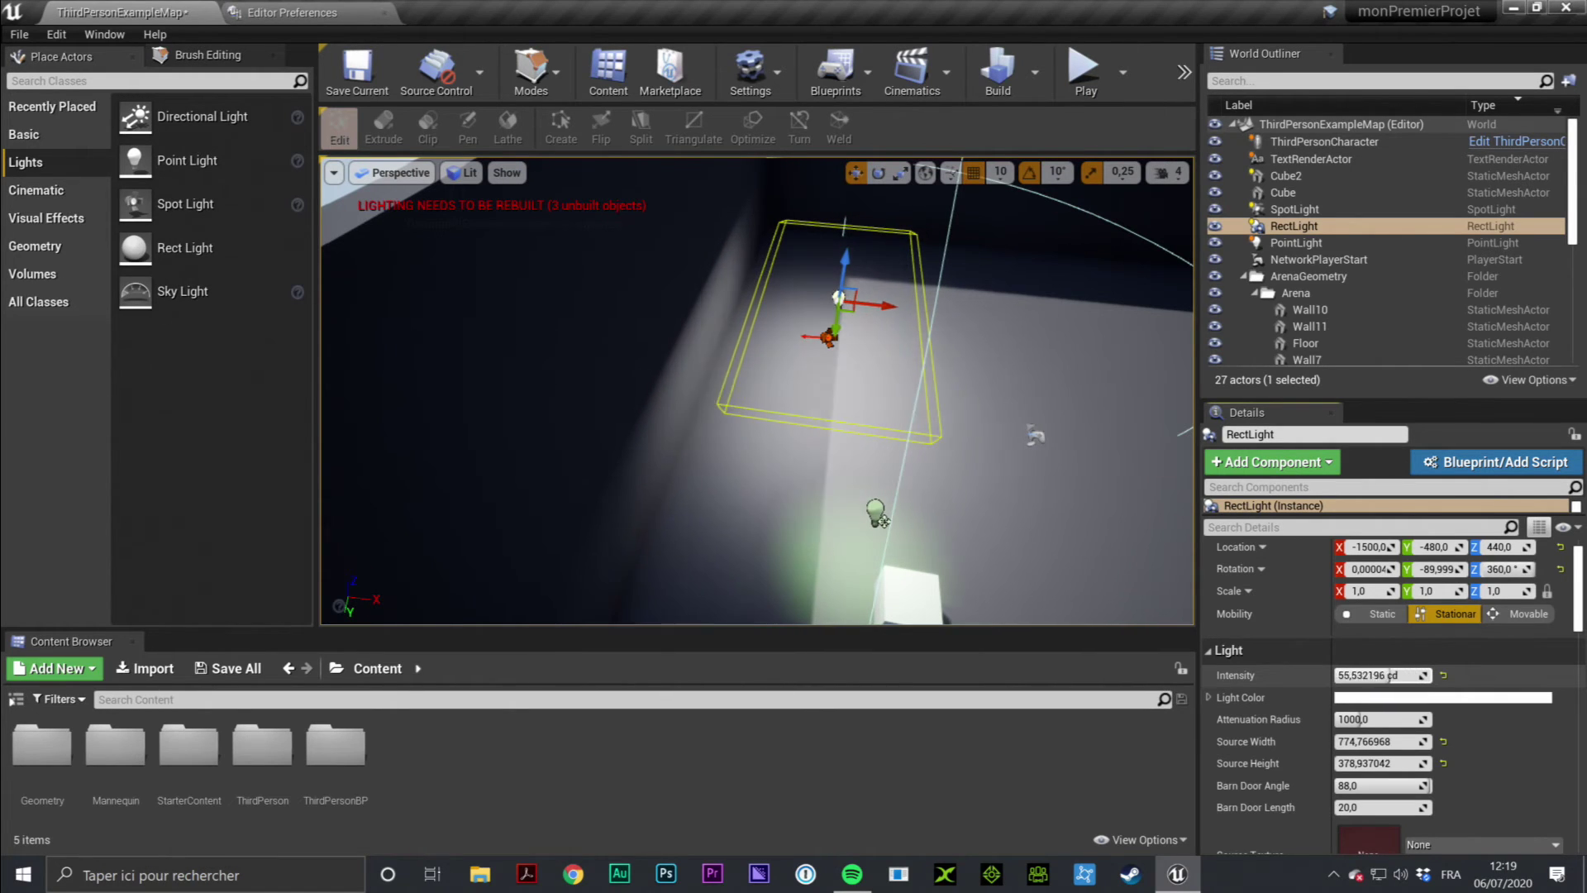
{"action": "right_click_drag", "start_coordinate": [1140, 567], "coordinate": [759, 388]}
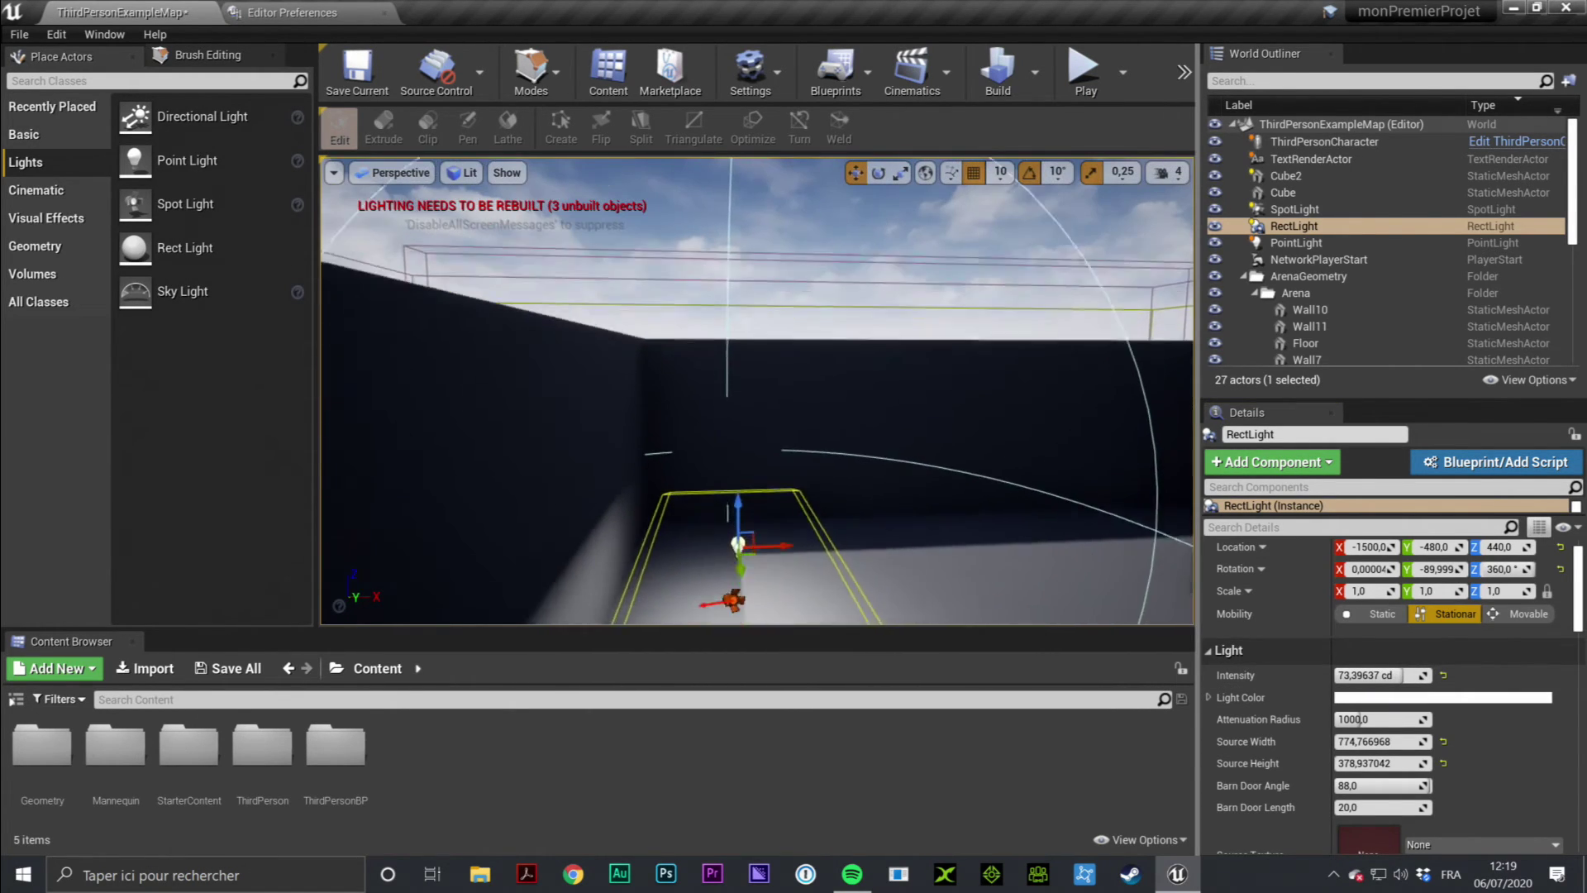
{"action": "scroll", "coordinate": [643, 432], "scroll_direction": "up", "scroll_amount": 1}
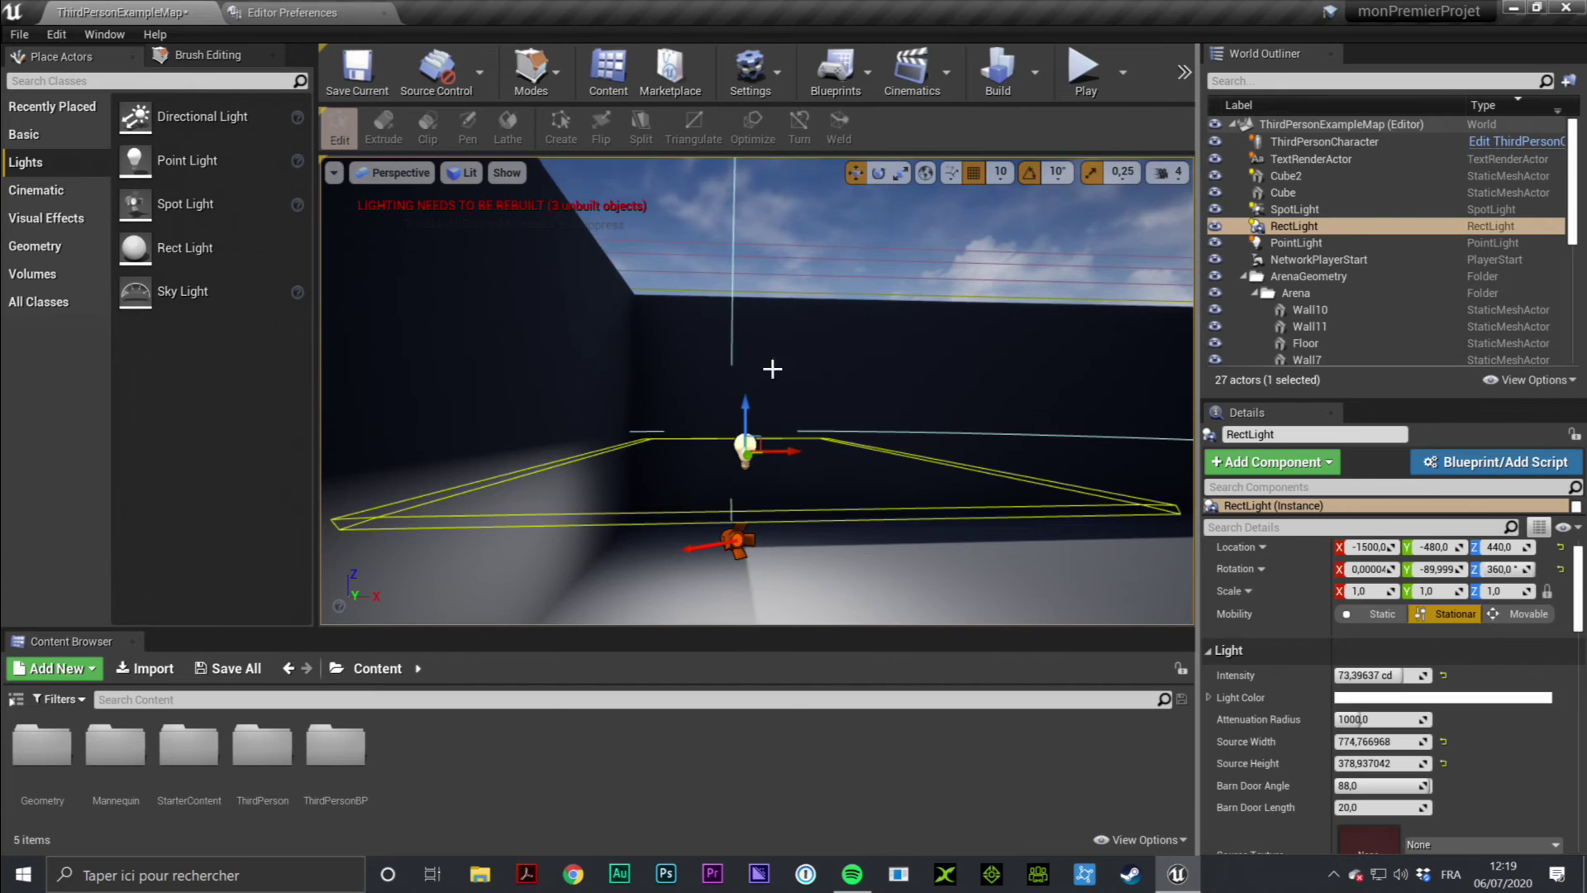
{"action": "mouse_move", "coordinate": [642, 432]}
{"action": "right_mouse_down"}
{"action": "mouse_move", "coordinate": [567, 524]}
{"action": "mouse_move", "coordinate": [774, 299]}
{"action": "right_mouse_up"}
Stand the rect light upright facing the wall at Y 0, dim it, and pick blue as its colour
{"action": "key", "text": "e"}
{"action": "left_click_drag", "start_coordinate": [774, 299], "coordinate": [768, 413]}
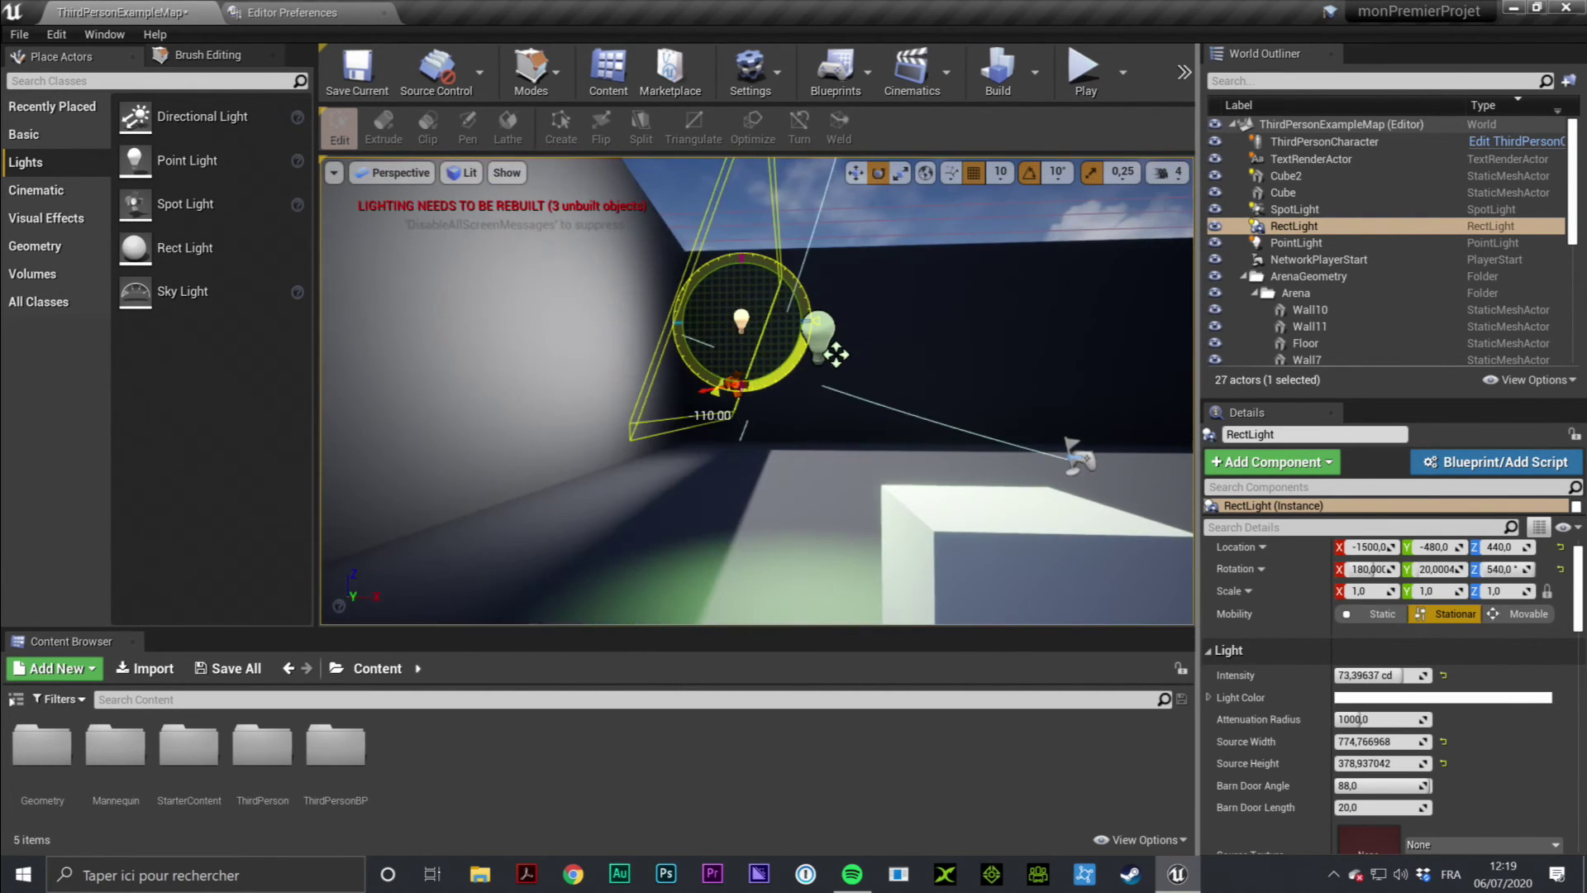
{"action": "left_click_drag", "start_coordinate": [836, 354], "coordinate": [836, 354]}
{"action": "right_click_drag", "start_coordinate": [835, 354], "coordinate": [579, 504]}
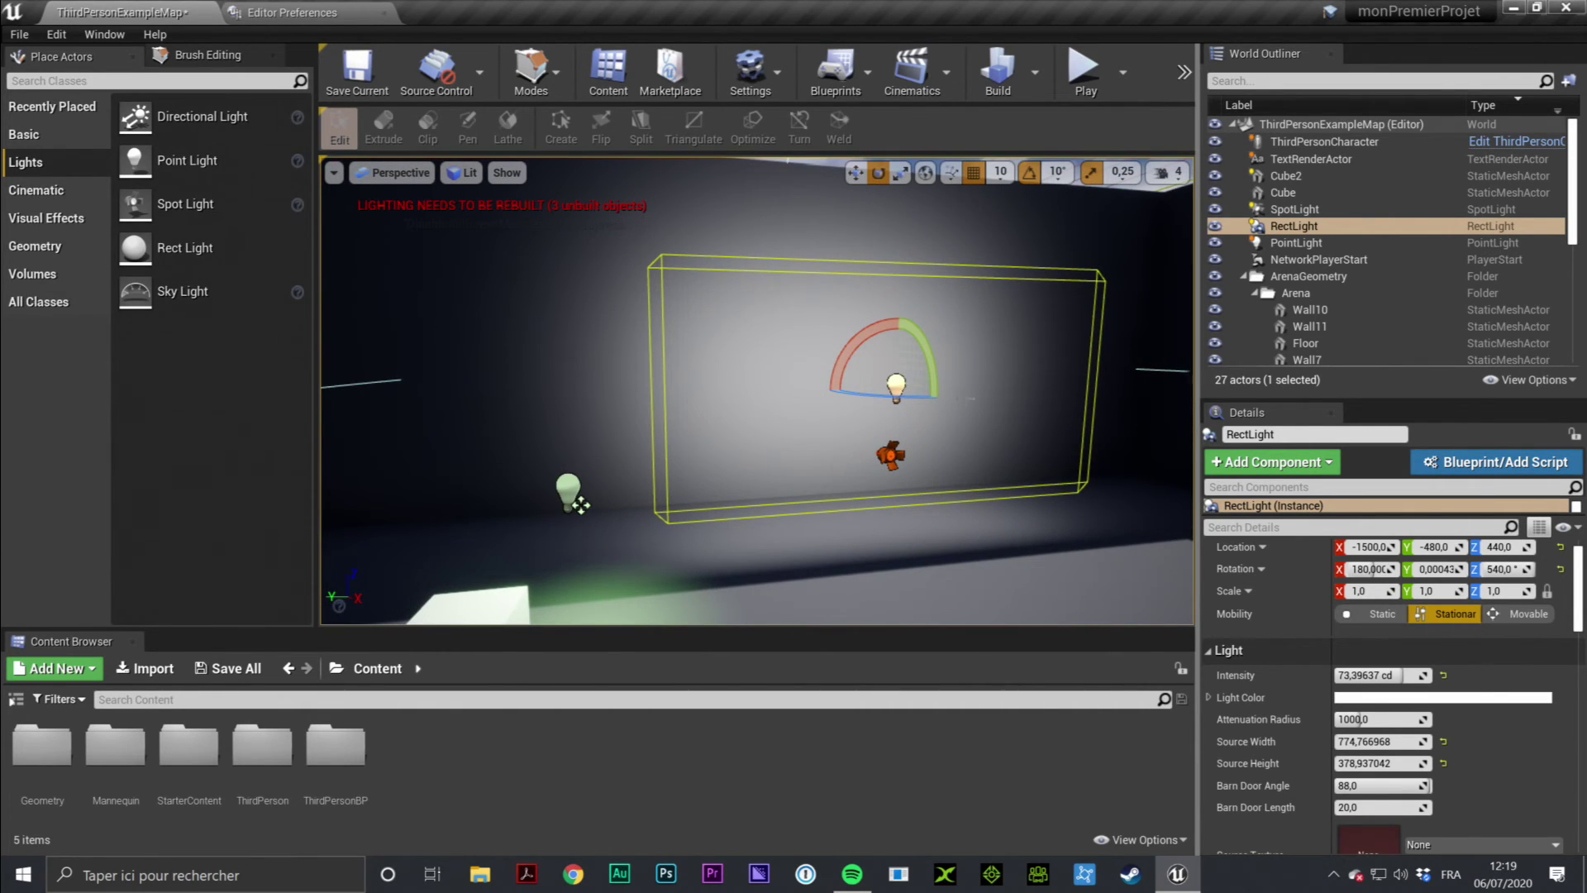
{"action": "left_click_drag", "start_coordinate": [1381, 676], "coordinate": [1355, 675]}
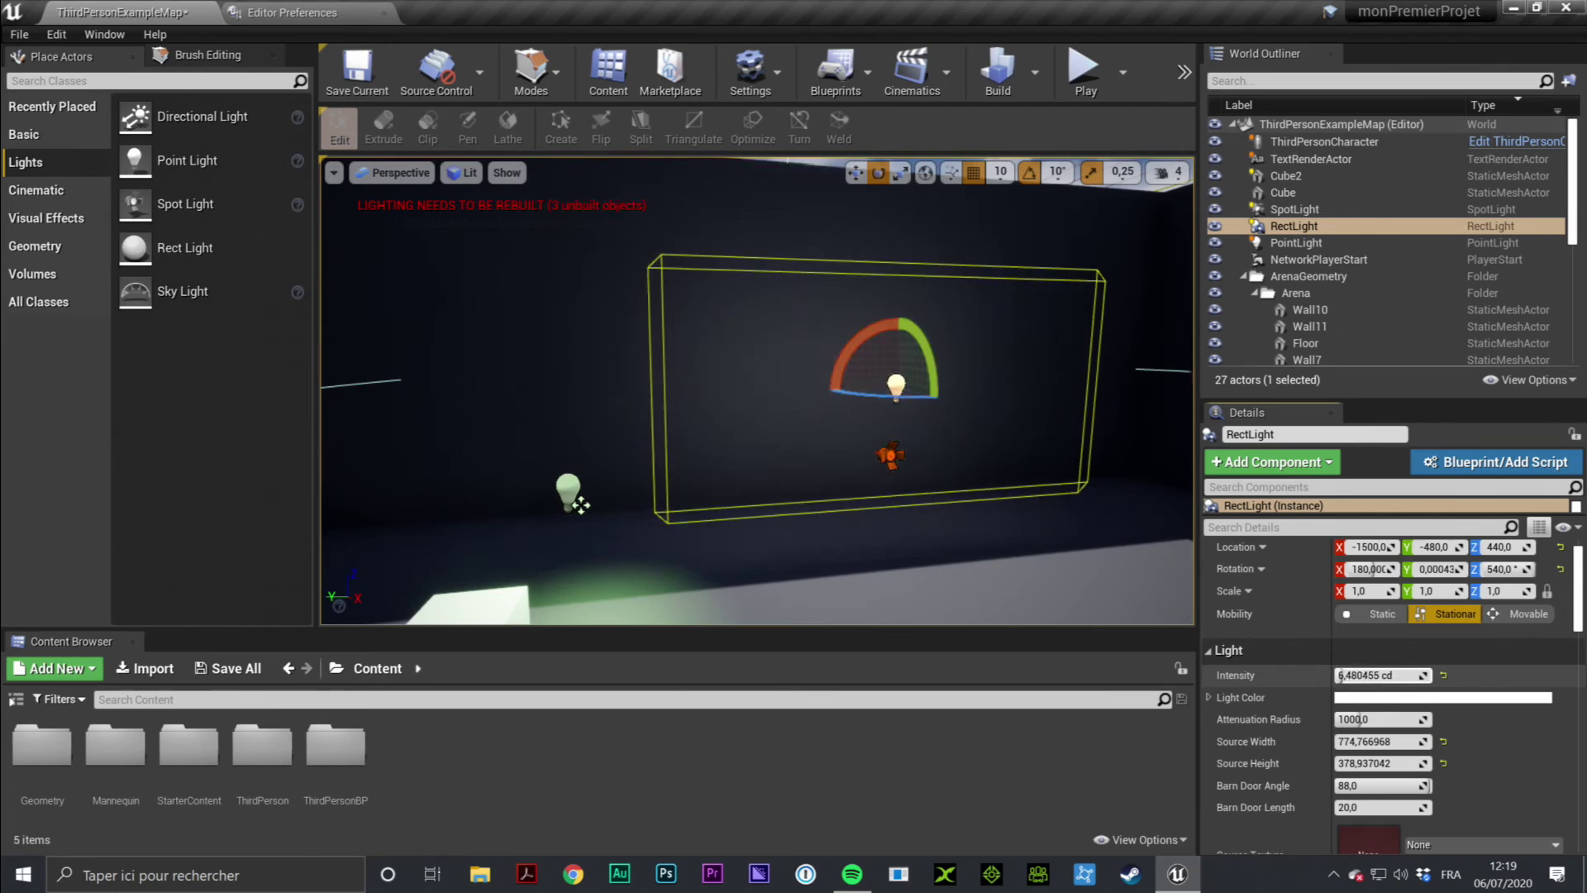
{"action": "left_click", "coordinate": [1443, 697]}
{"action": "left_click", "coordinate": [1015, 438]}
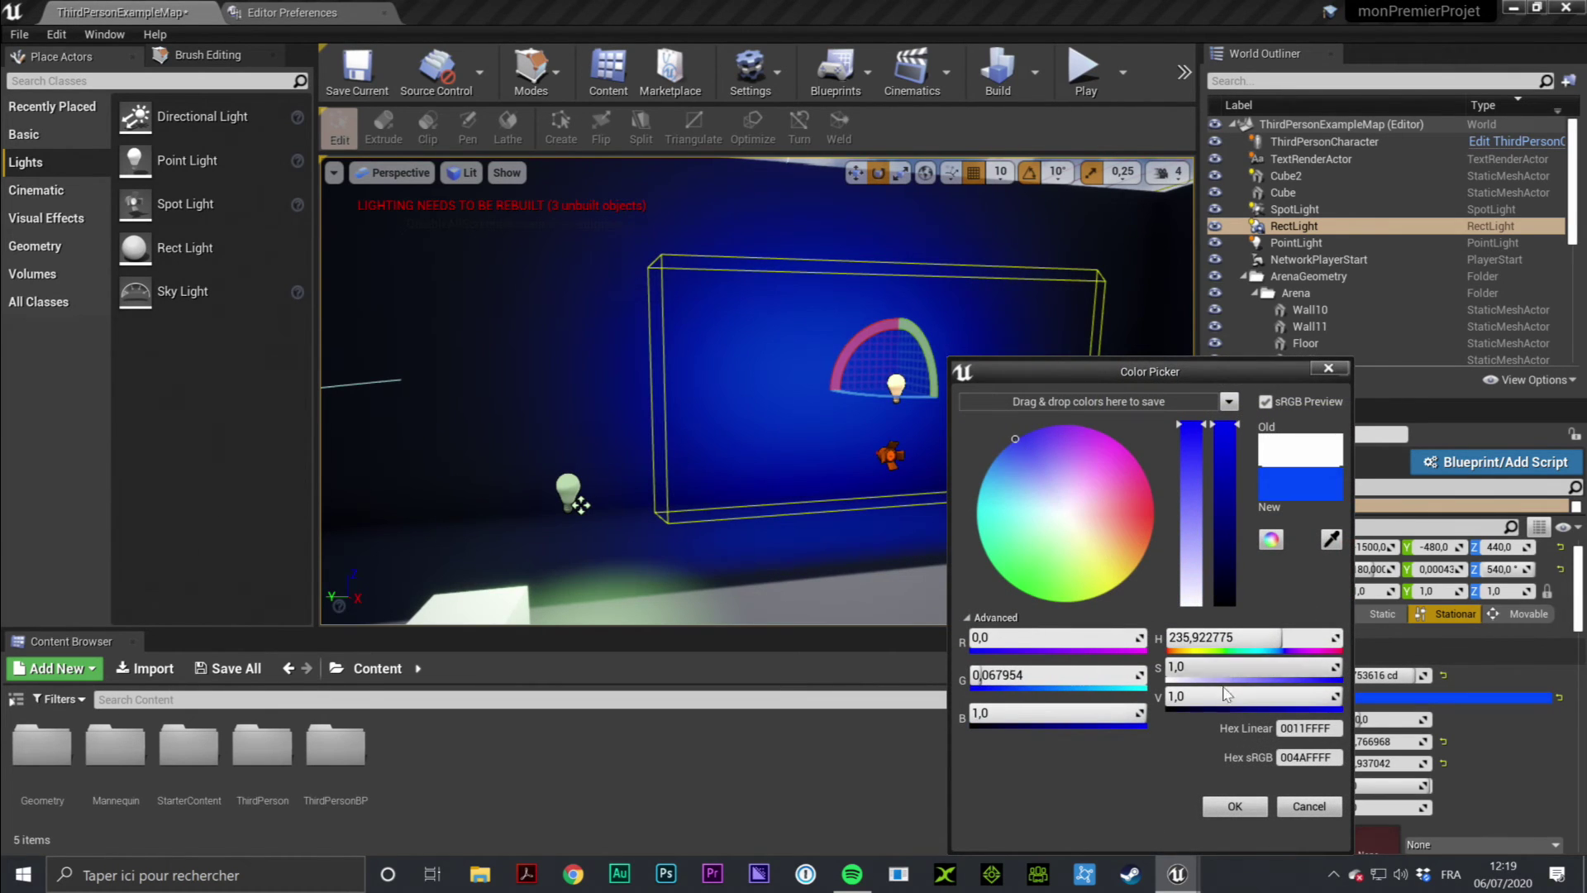
Confirm the blue rect light colour and pull the view back to see the blue-lit wall
{"action": "left_click", "coordinate": [1234, 806]}
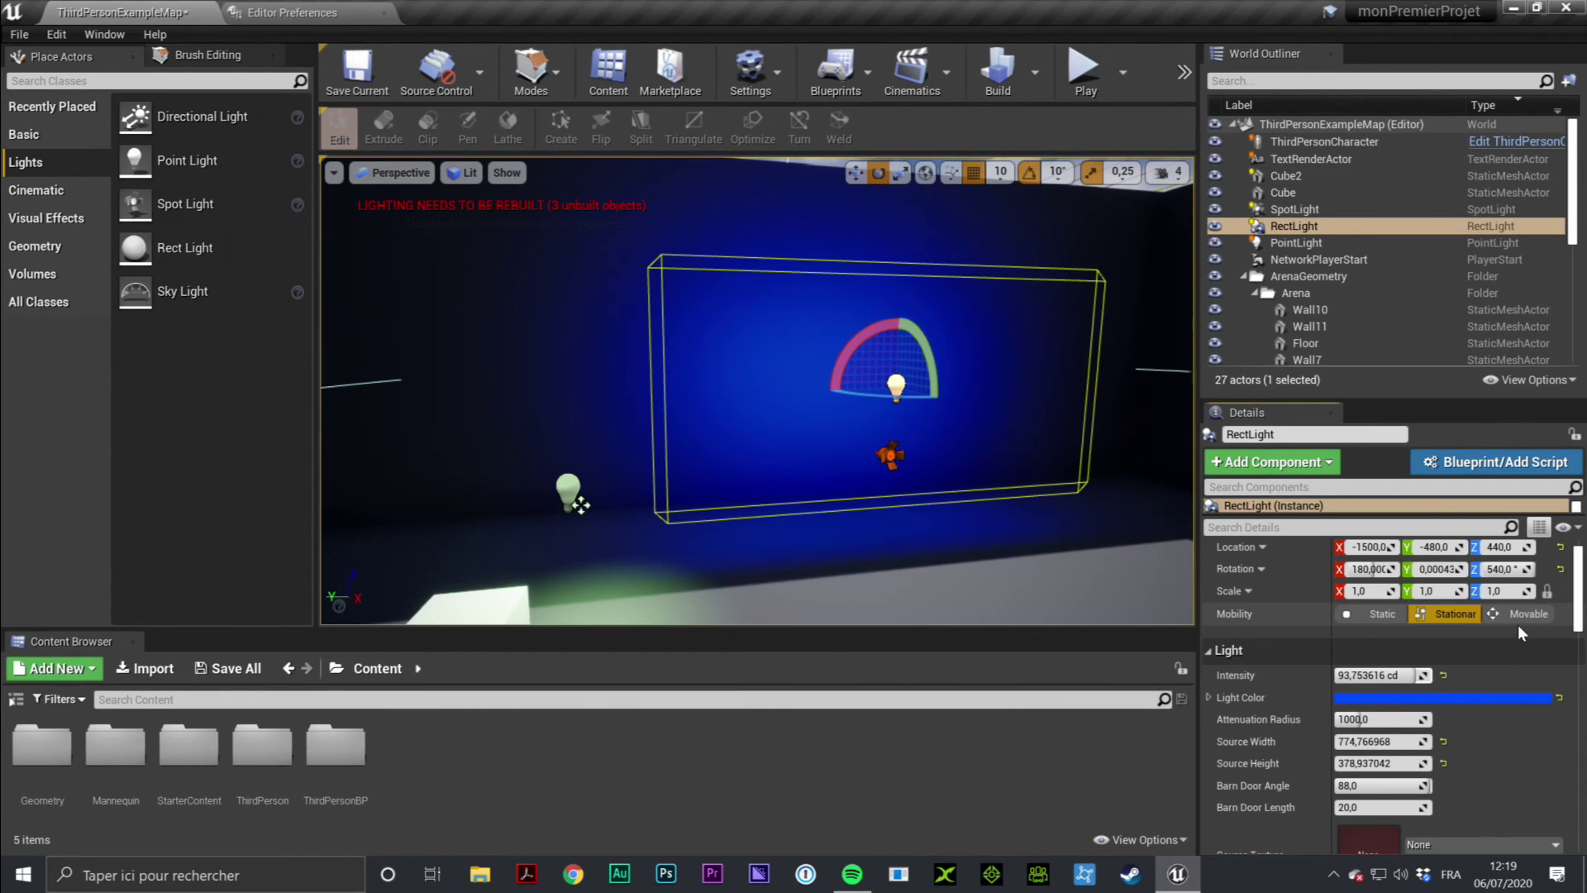
{"action": "scroll", "coordinate": [1486, 745], "scroll_direction": "down", "scroll_amount": 2}
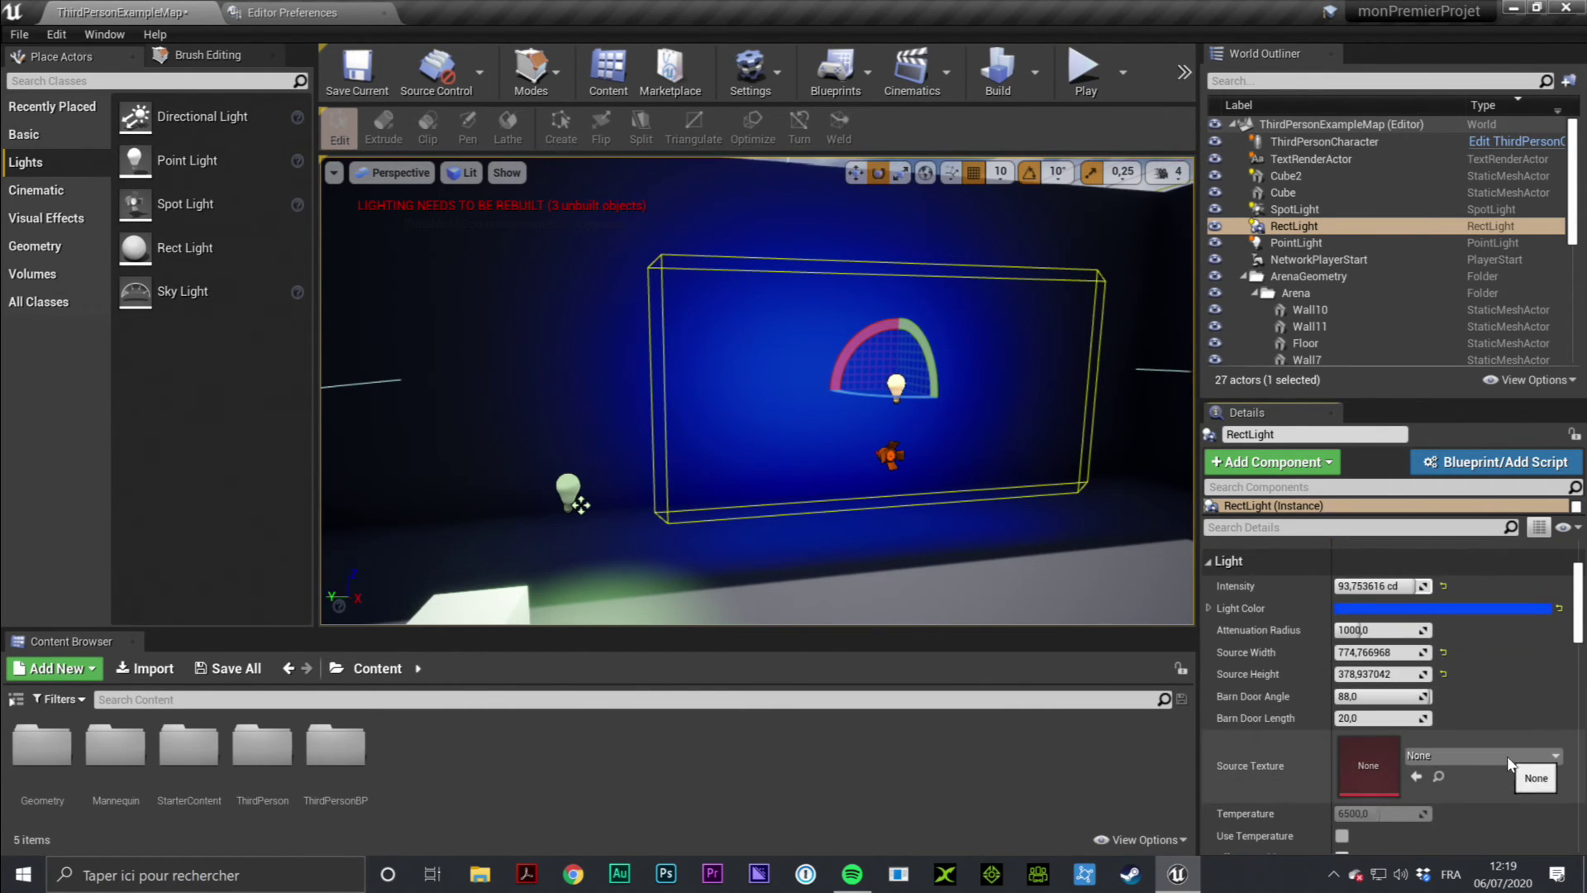
{"action": "scroll", "coordinate": [1486, 745], "scroll_direction": "up", "scroll_amount": 3}
{"action": "right_click_drag", "start_coordinate": [928, 360], "coordinate": [793, 380]}
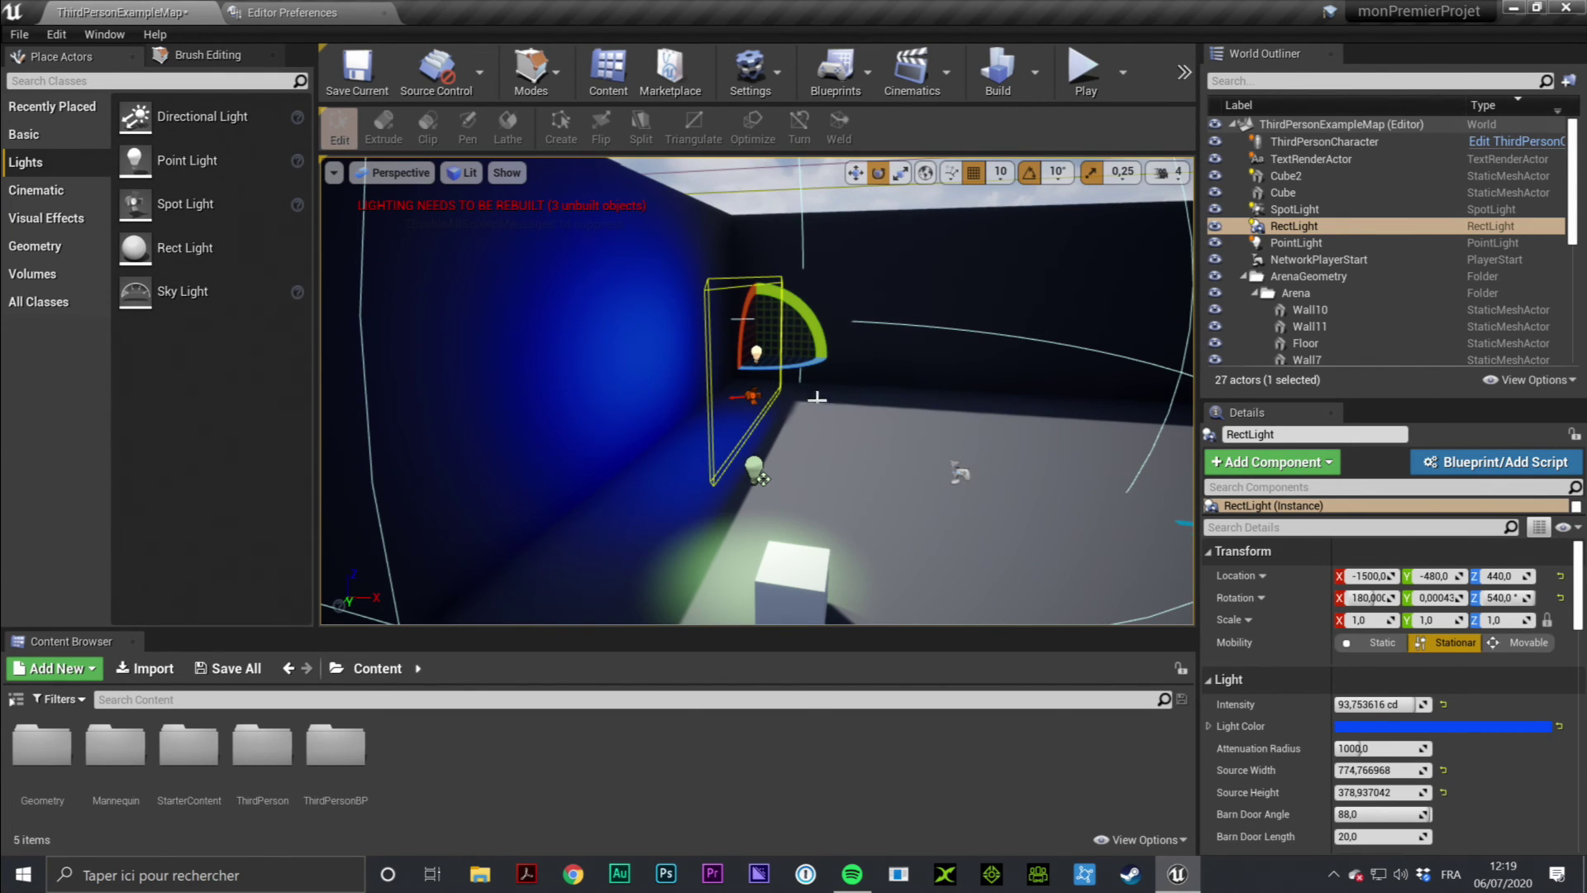
{"action": "key", "text": "Escape"}
{"action": "left_click_drag", "start_coordinate": [872, 340], "coordinate": [860, 364]}
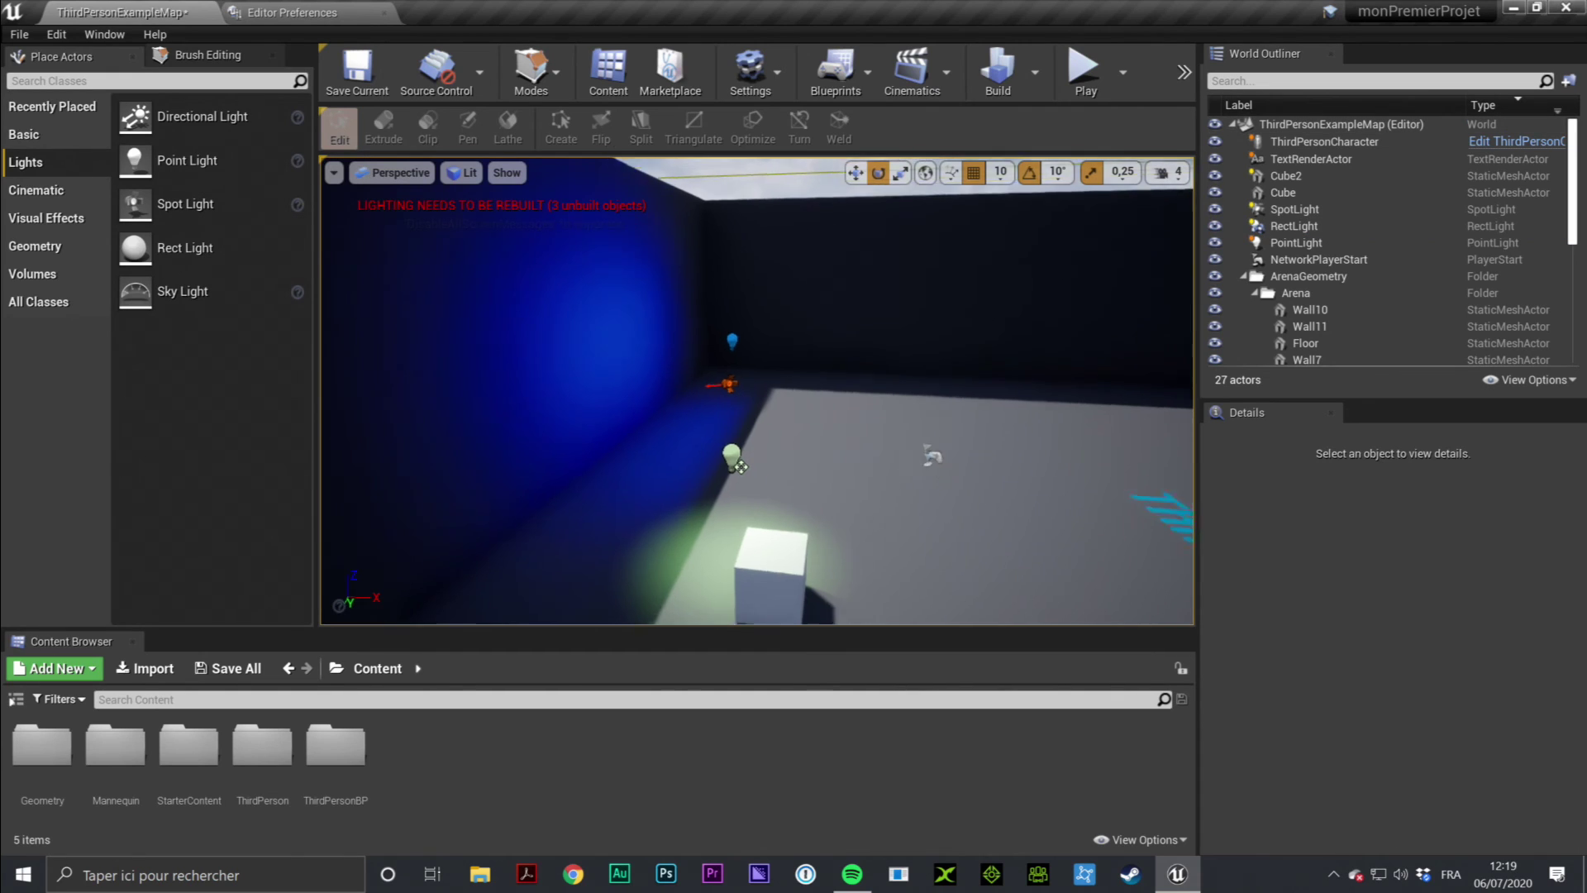